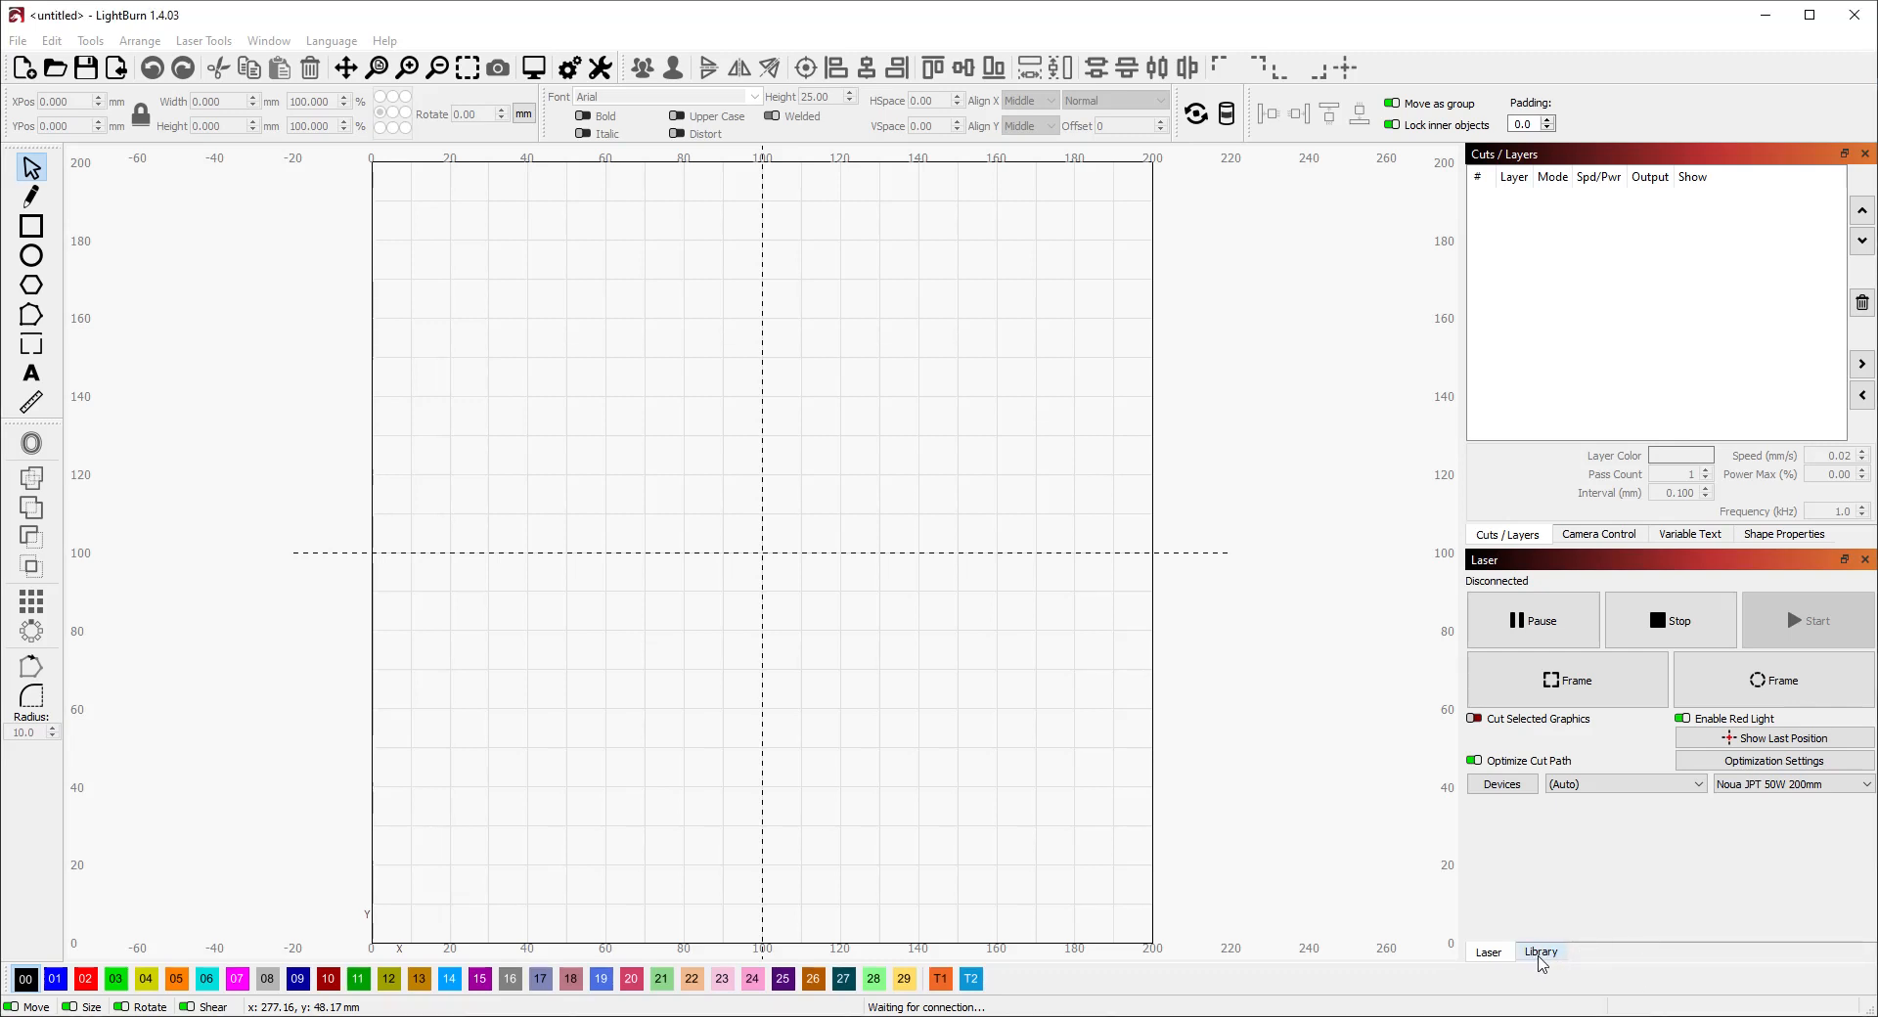
Step: Enable the Art Library window and bring it to the front
{"action": "left_click", "coordinate": [1541, 954]}
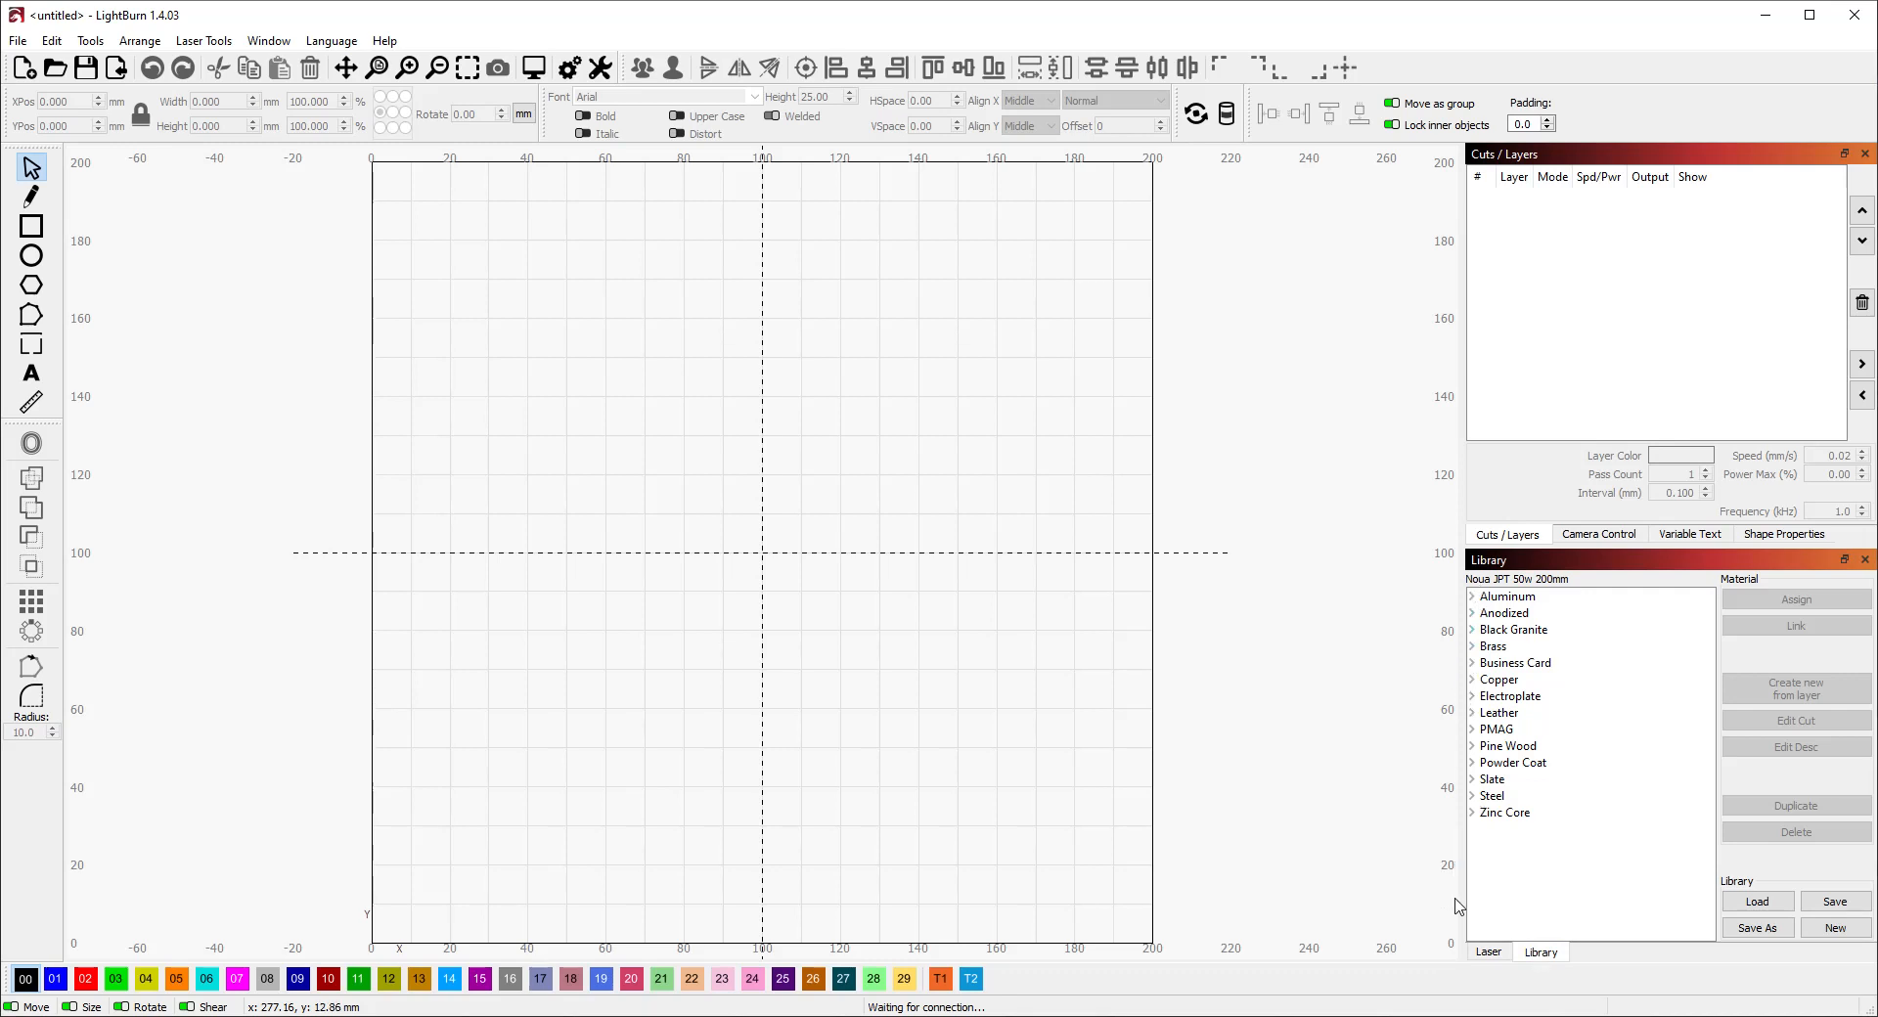
{"action": "left_click", "coordinate": [1488, 953]}
{"action": "left_click", "coordinate": [1545, 953]}
{"action": "left_click", "coordinate": [257, 44]}
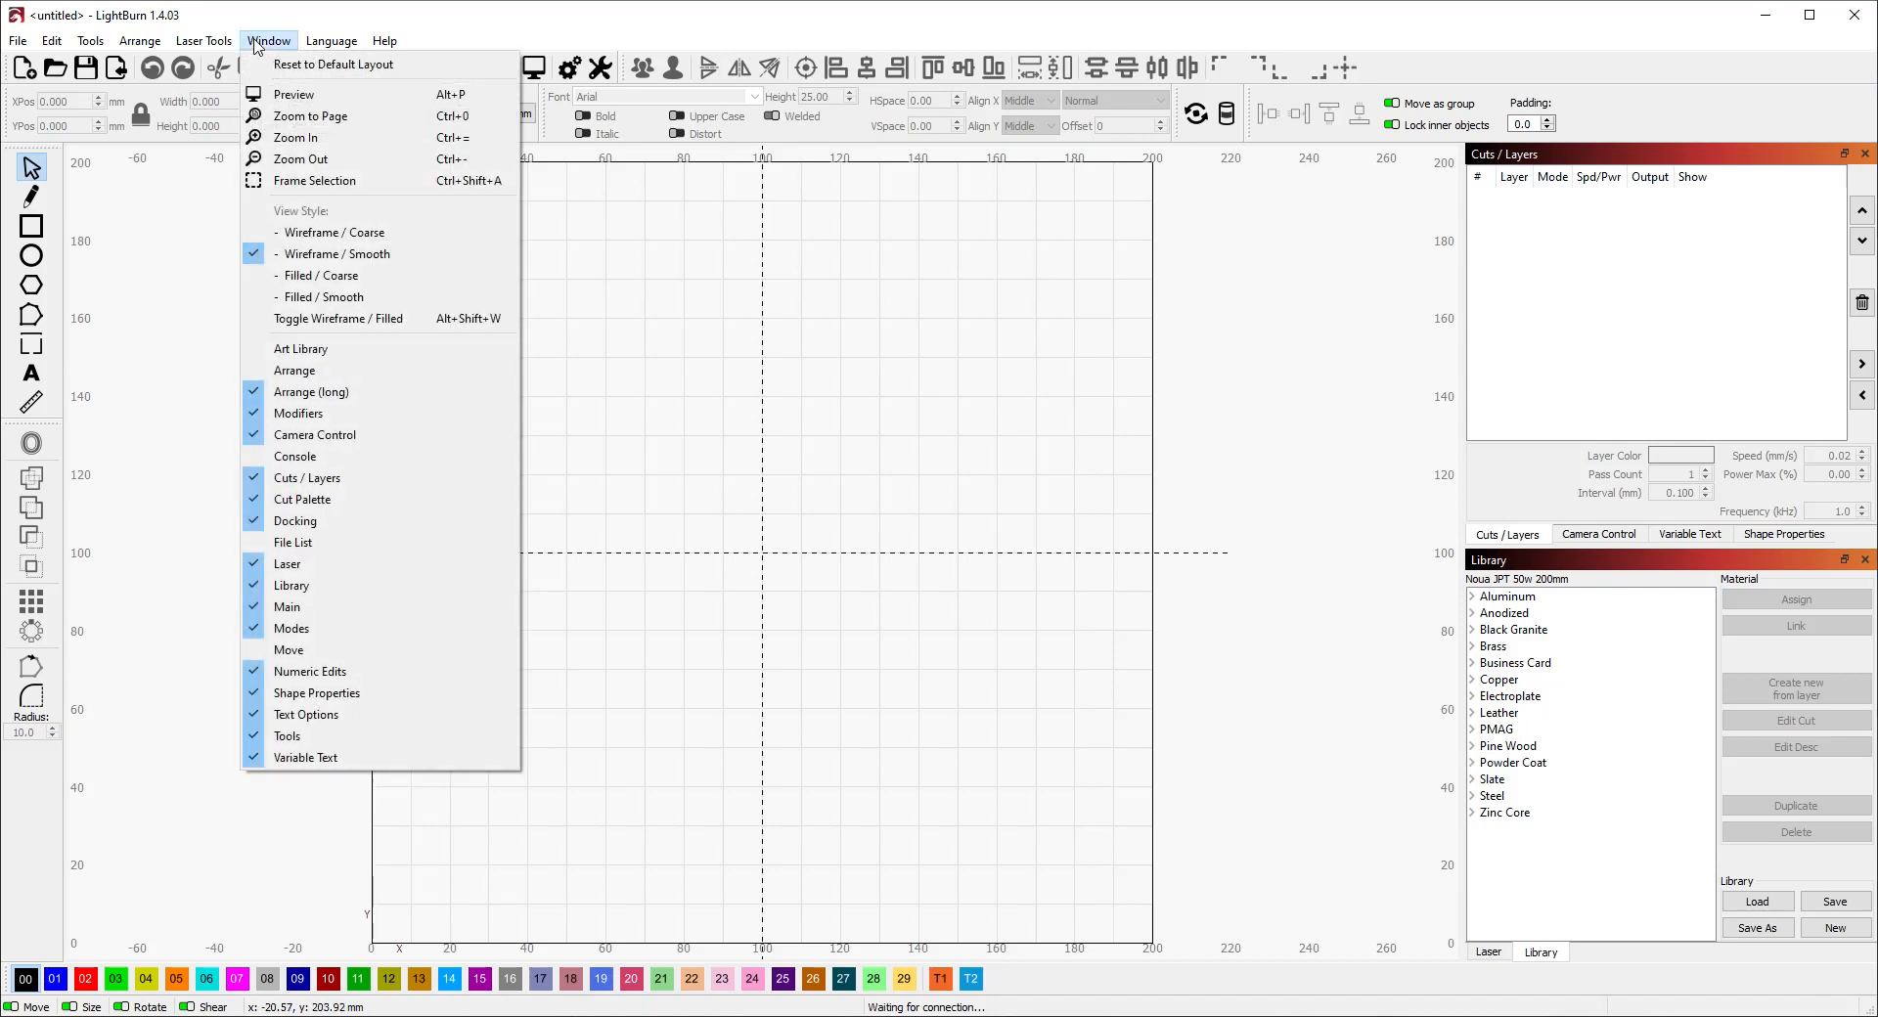
{"action": "left_click", "coordinate": [285, 351]}
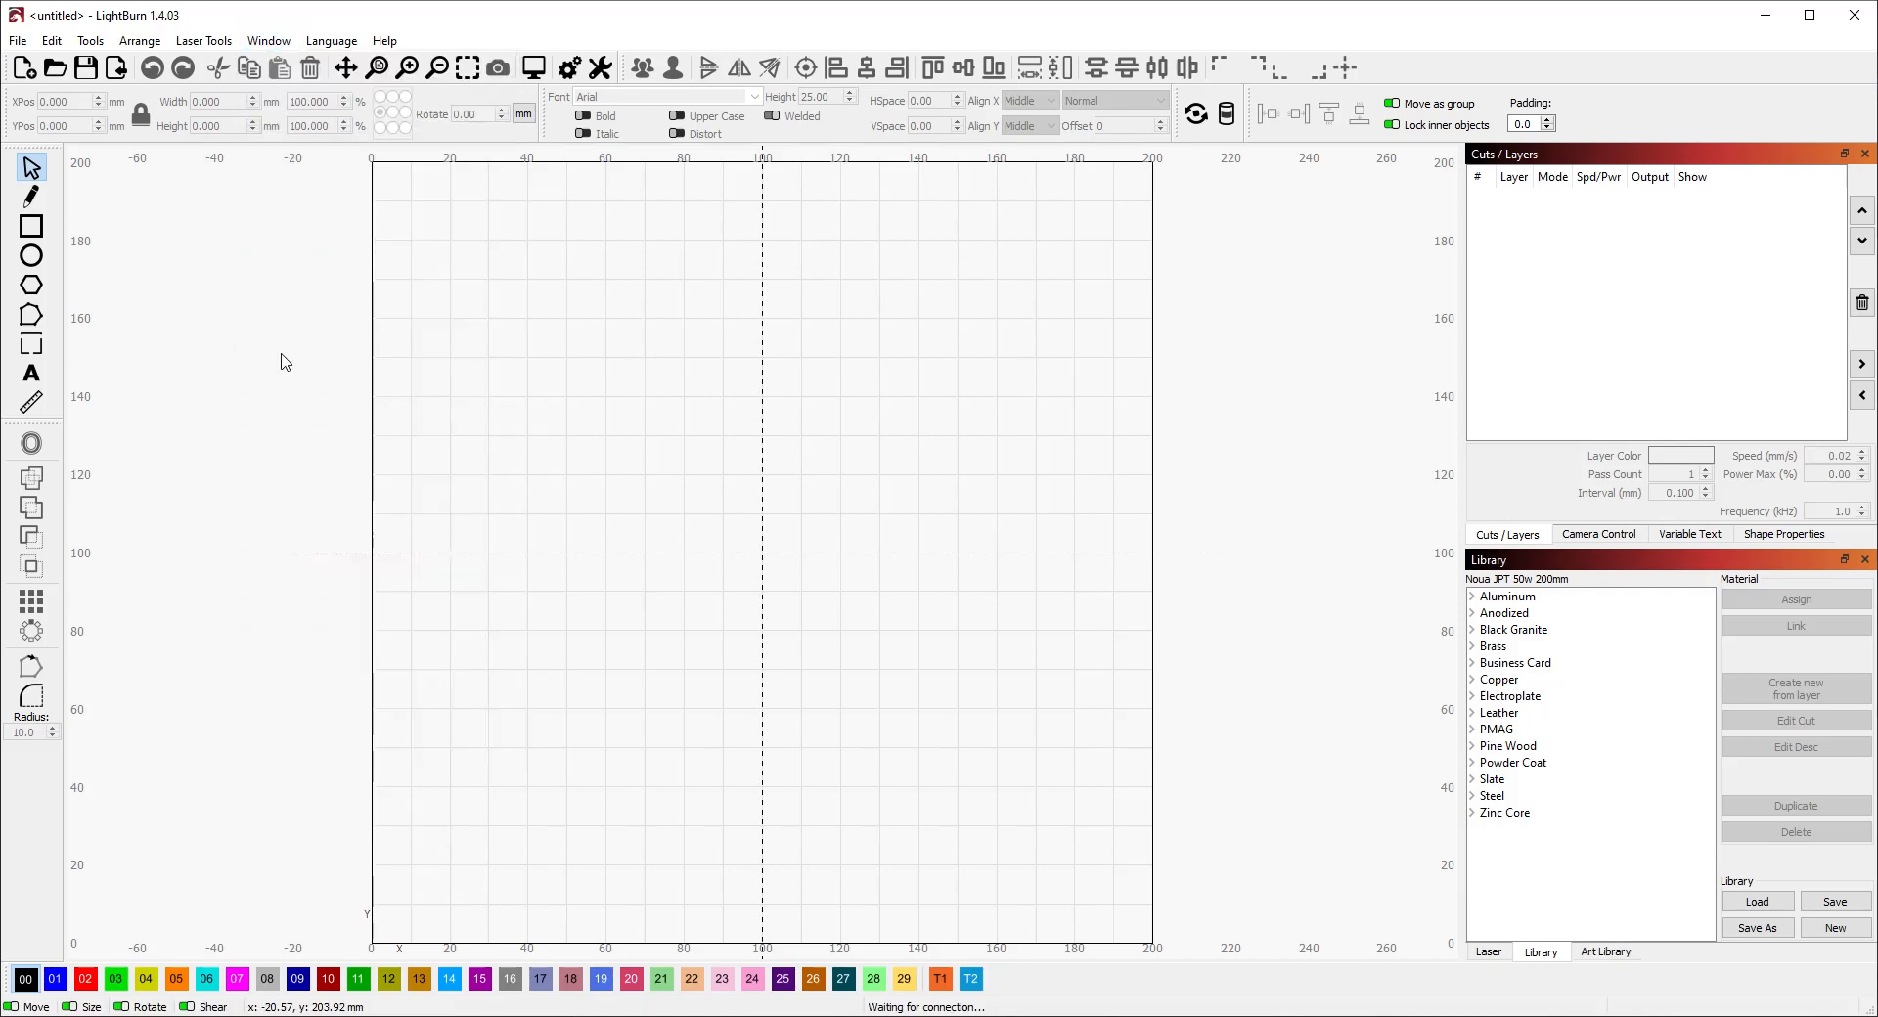
{"action": "left_click", "coordinate": [1610, 958]}
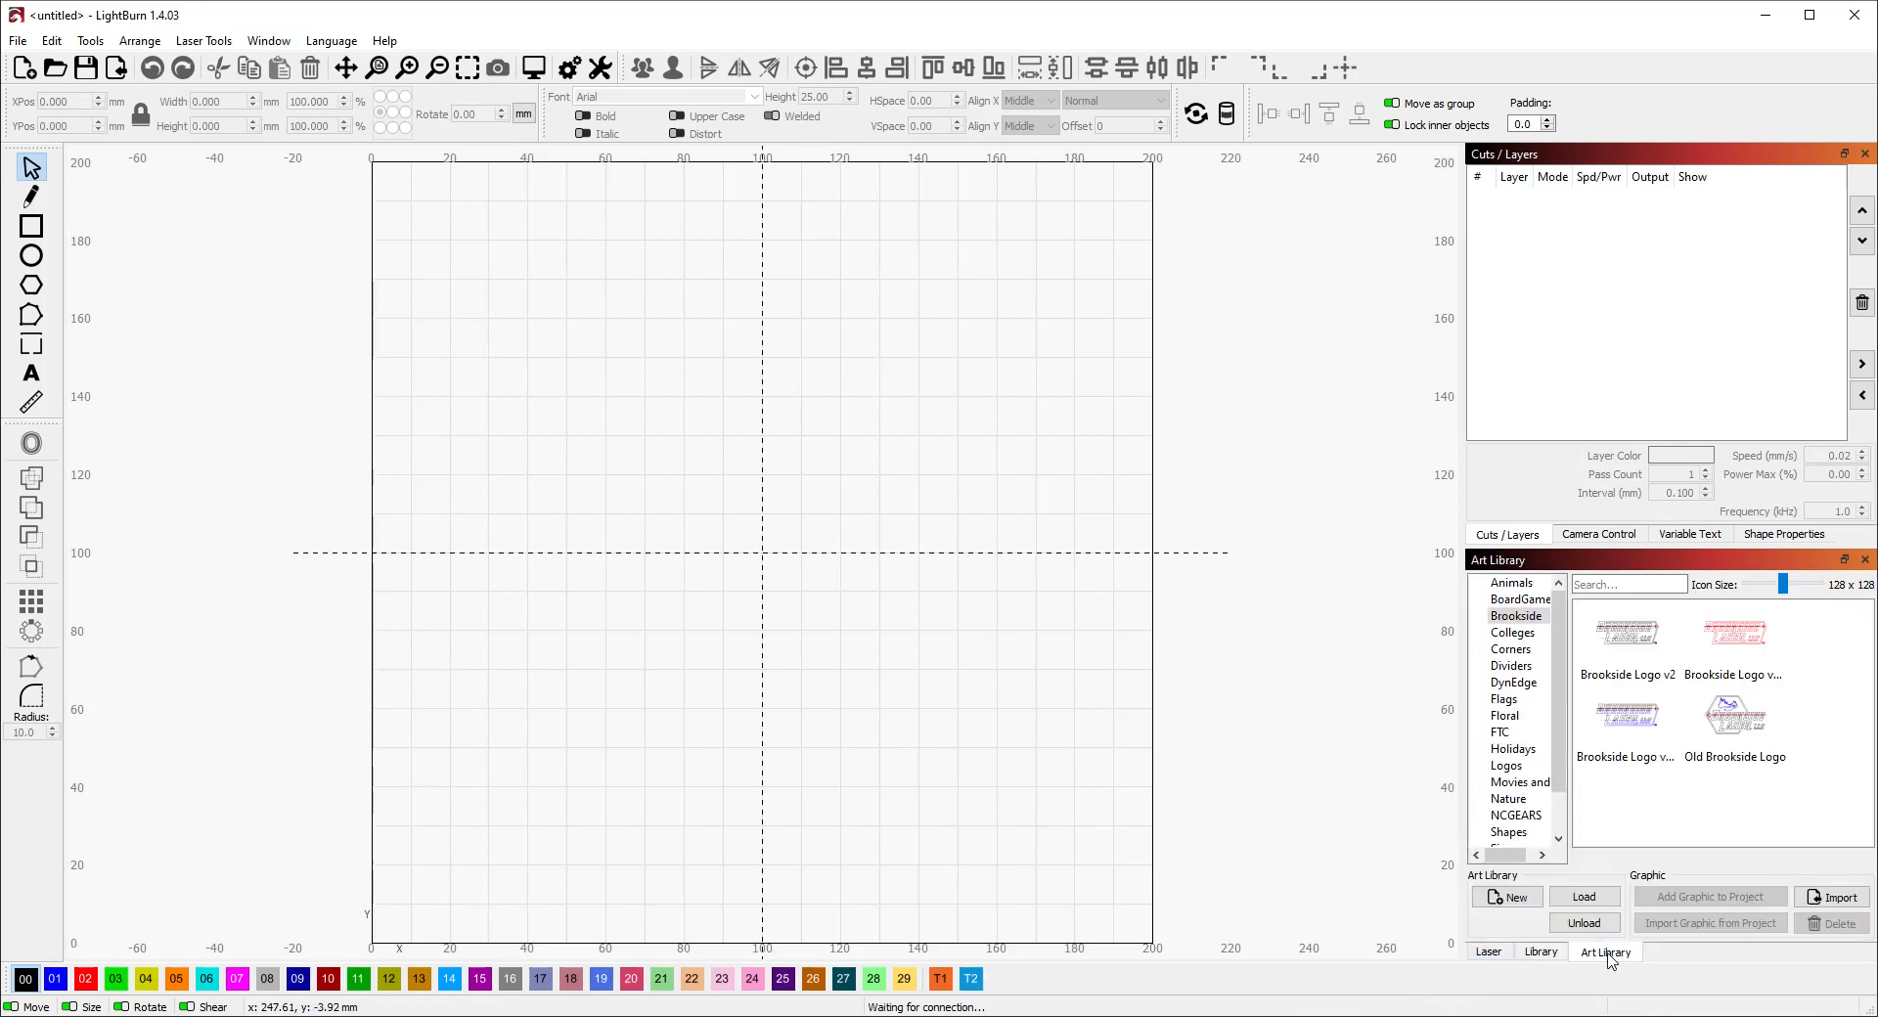
Step: Look through the list of art libraries, view the Animals graphics, and check the dialog for creating a library without saving one
{"action": "scroll", "coordinate": [1546, 735], "scroll_direction": "down", "scroll_amount": 1}
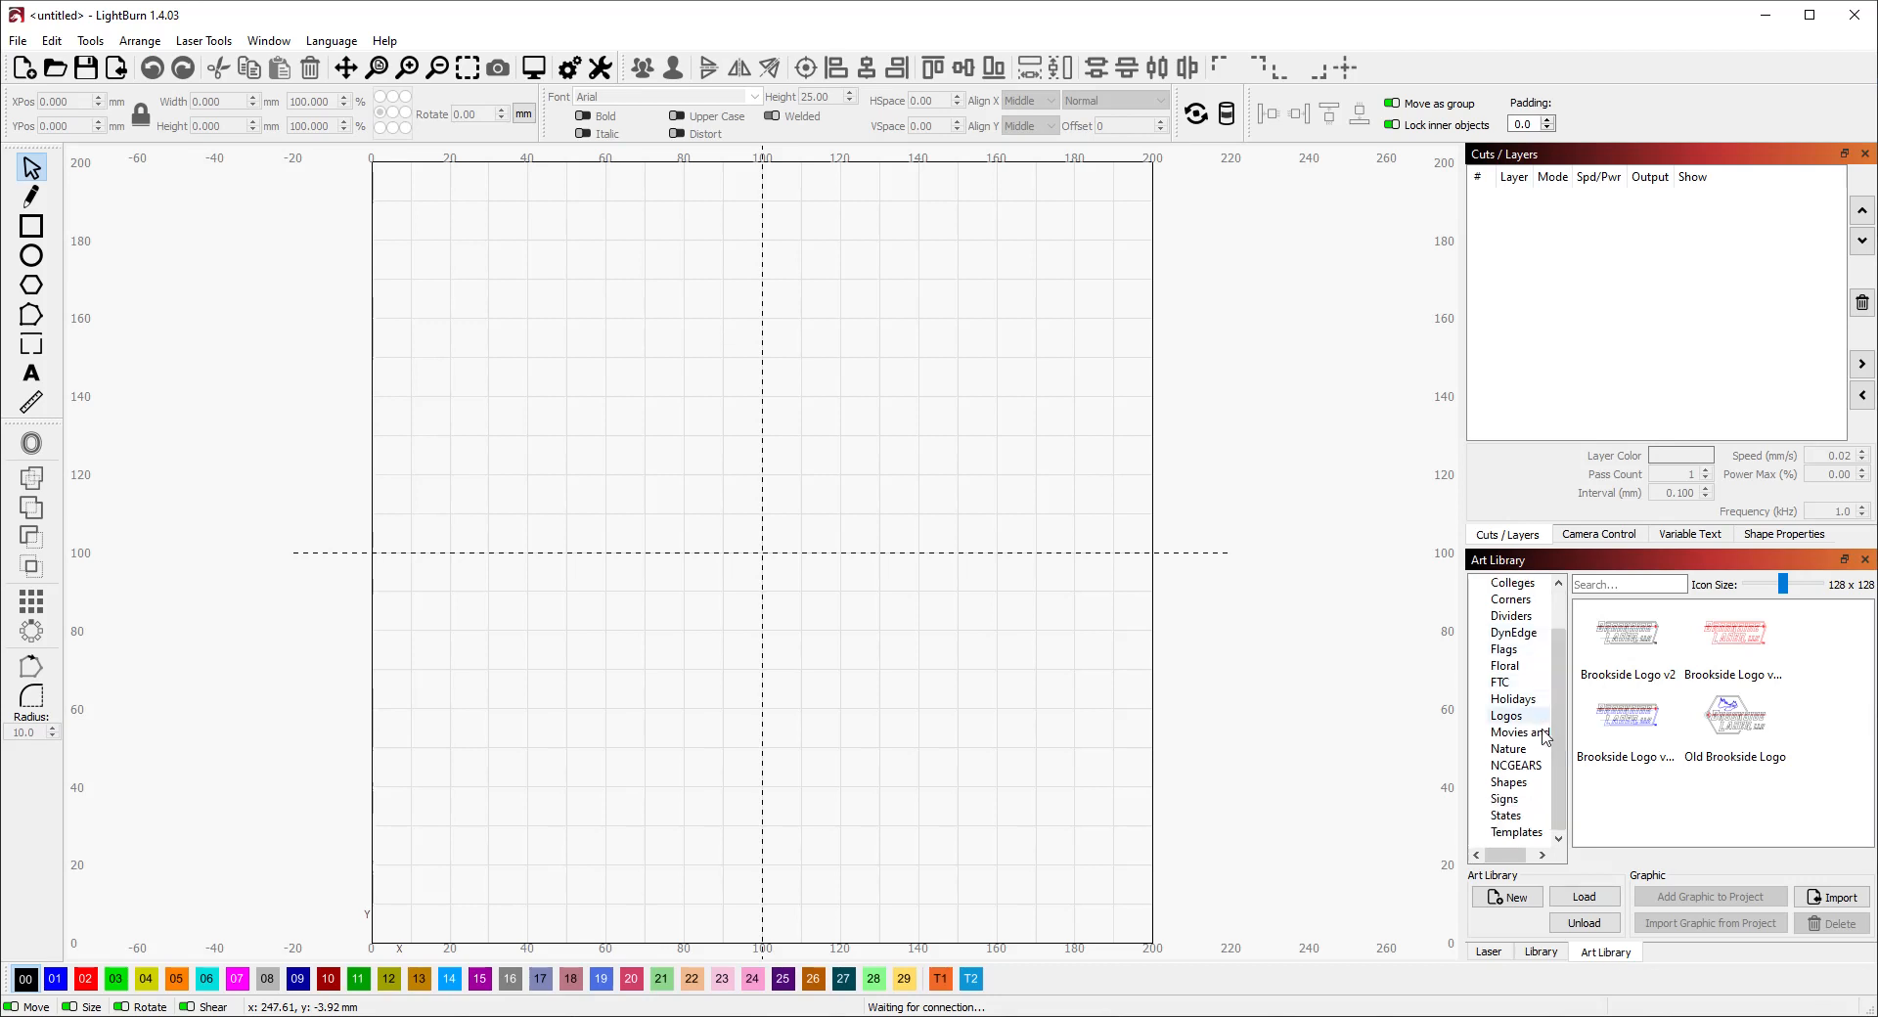
{"action": "scroll", "coordinate": [1512, 783], "scroll_direction": "up", "scroll_amount": 1}
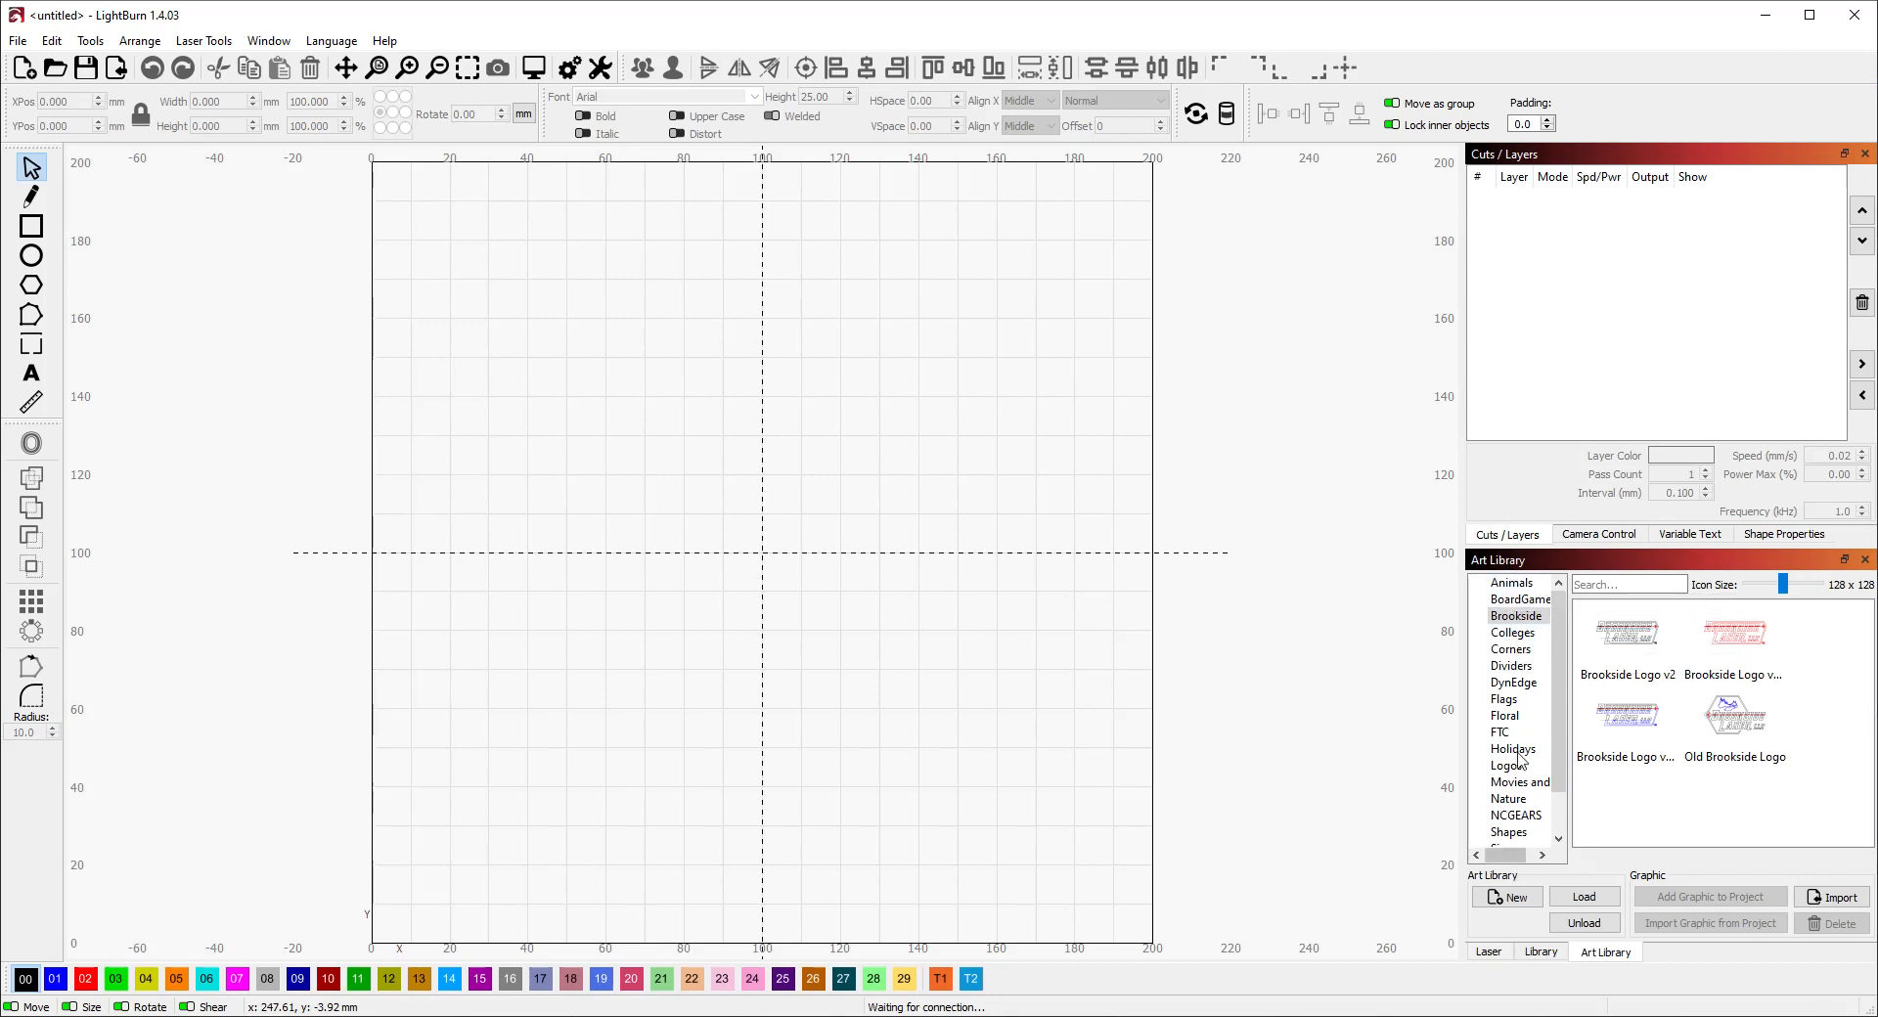
{"action": "scroll", "coordinate": [1521, 758], "scroll_direction": "down", "scroll_amount": 1}
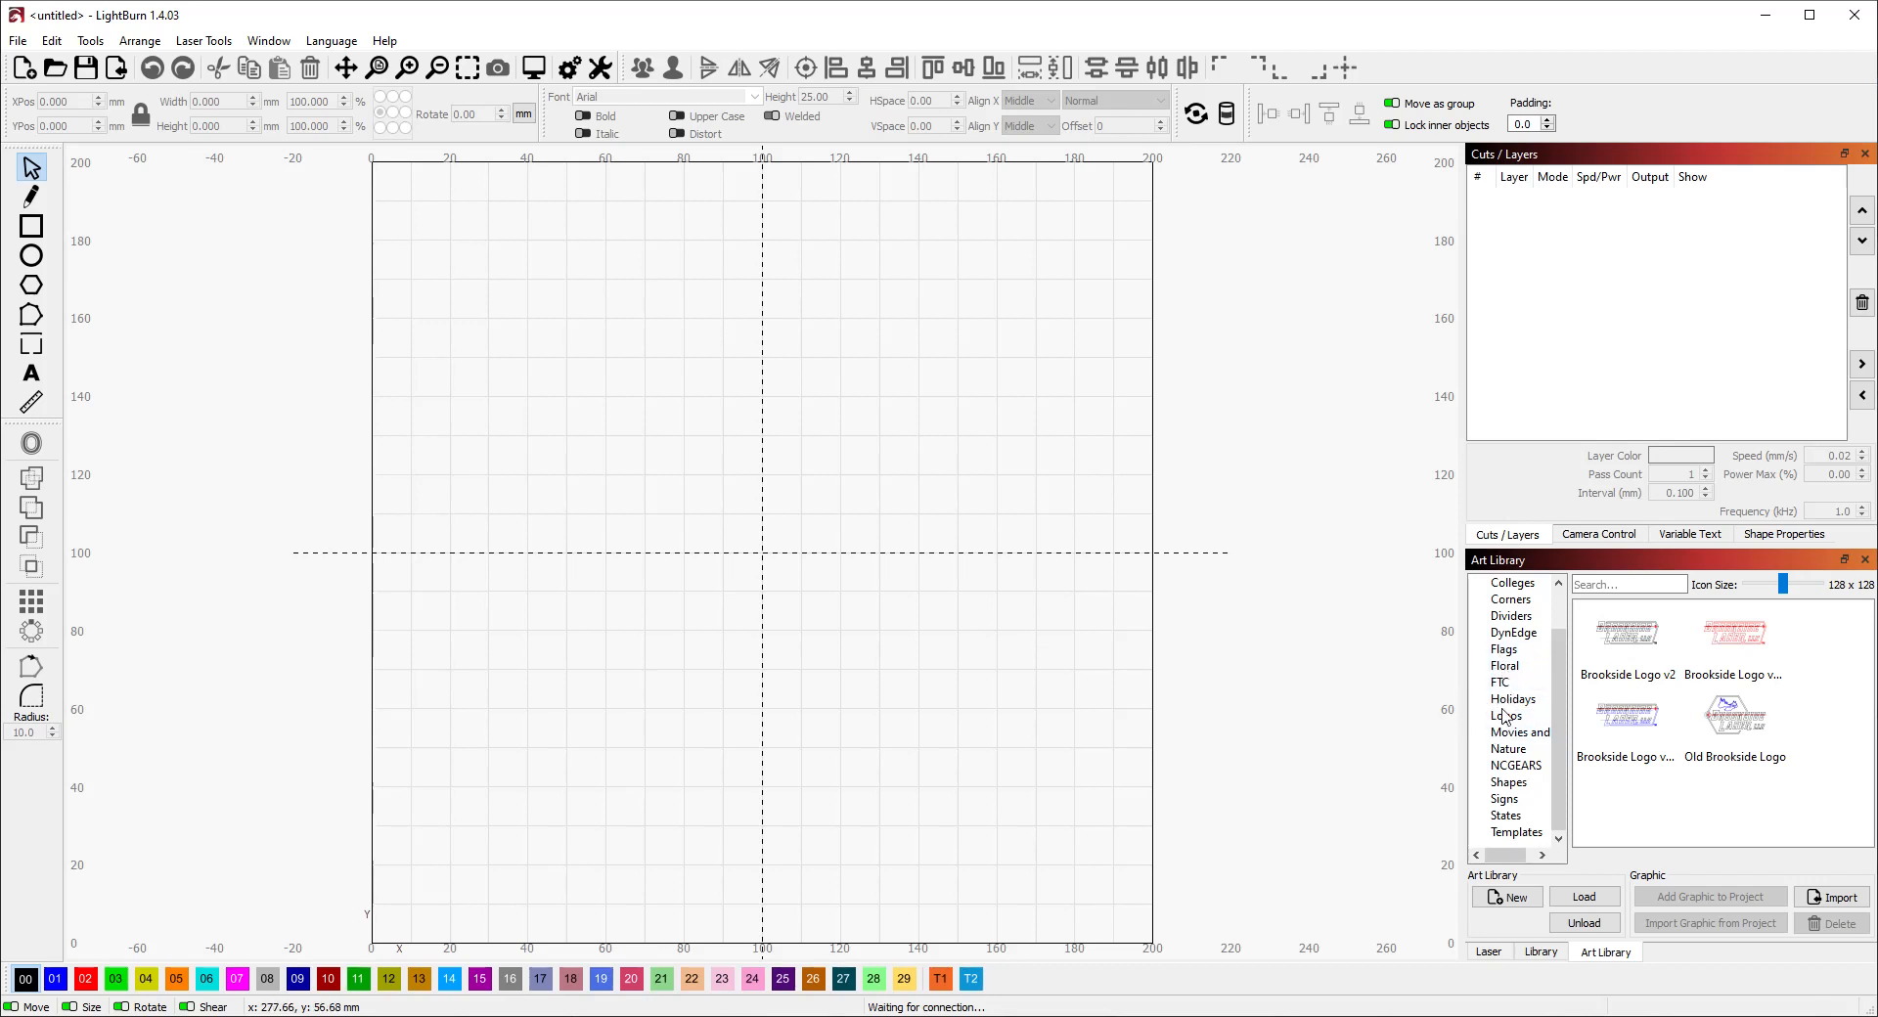
{"action": "scroll", "coordinate": [1504, 717], "scroll_direction": "up", "scroll_amount": 1}
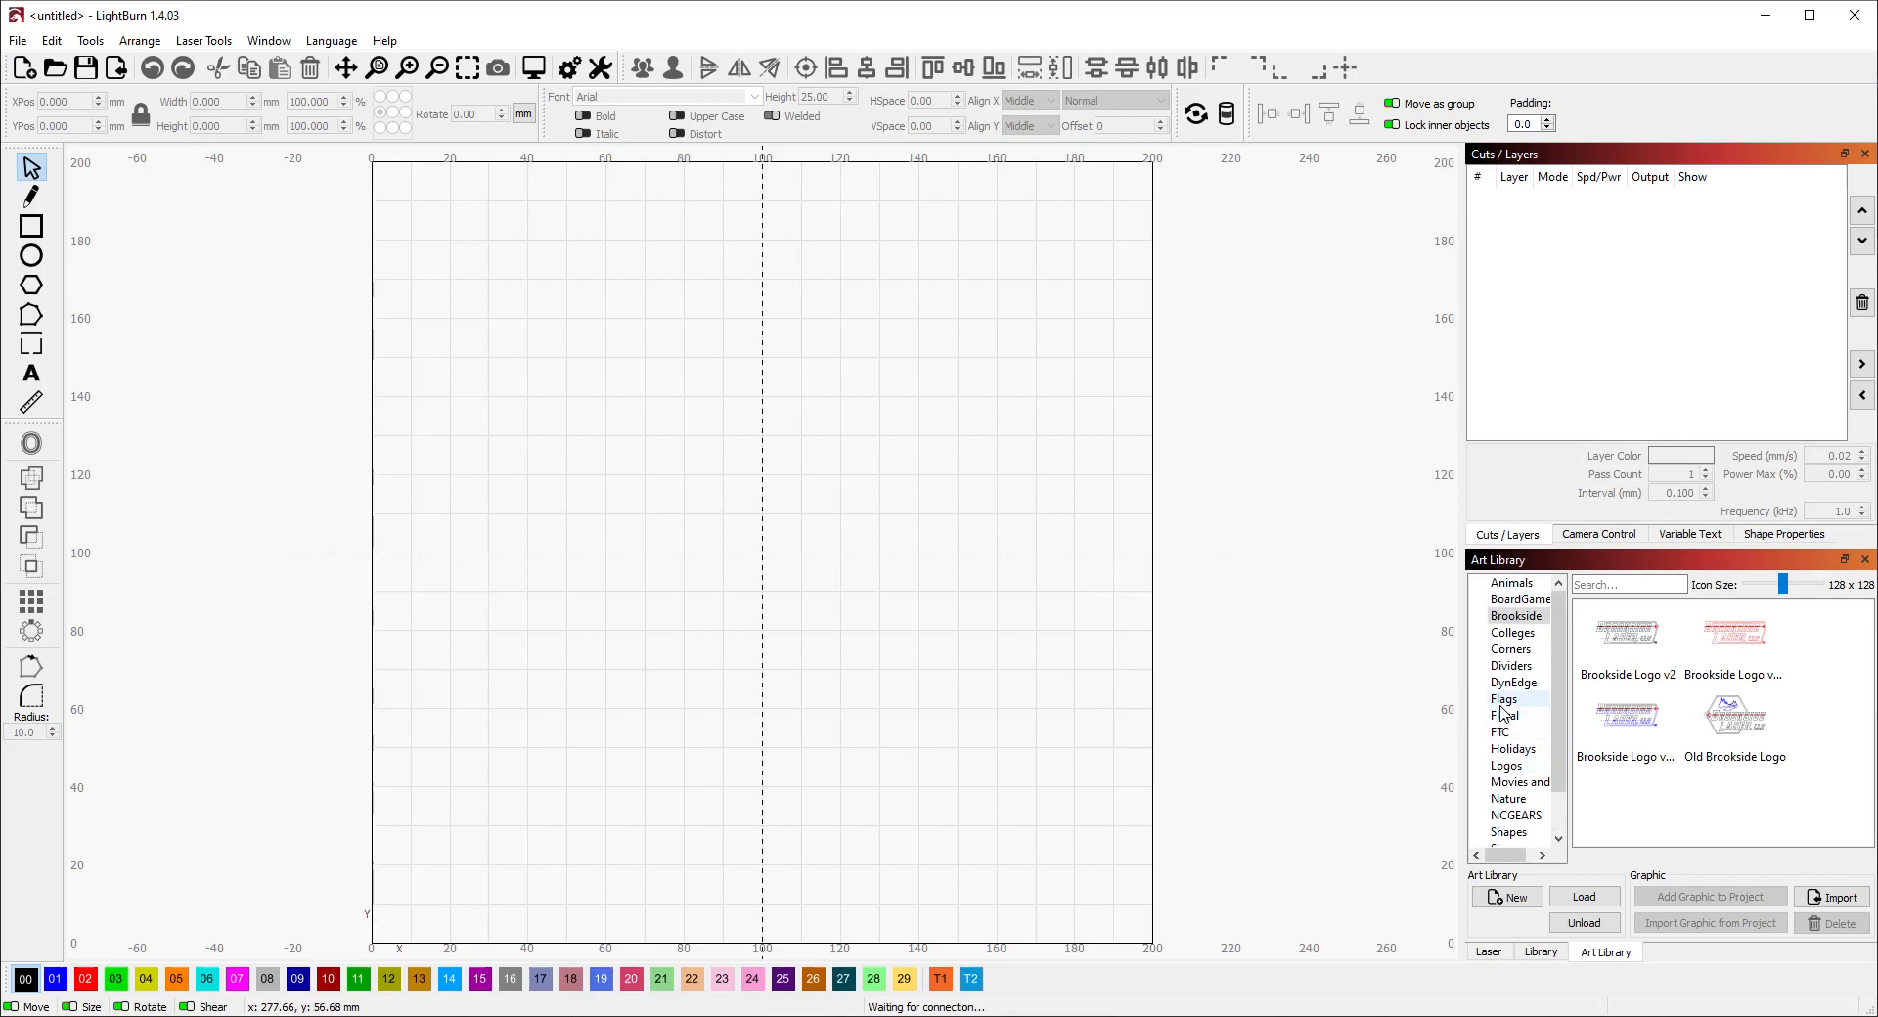
{"action": "left_click", "coordinate": [1507, 584]}
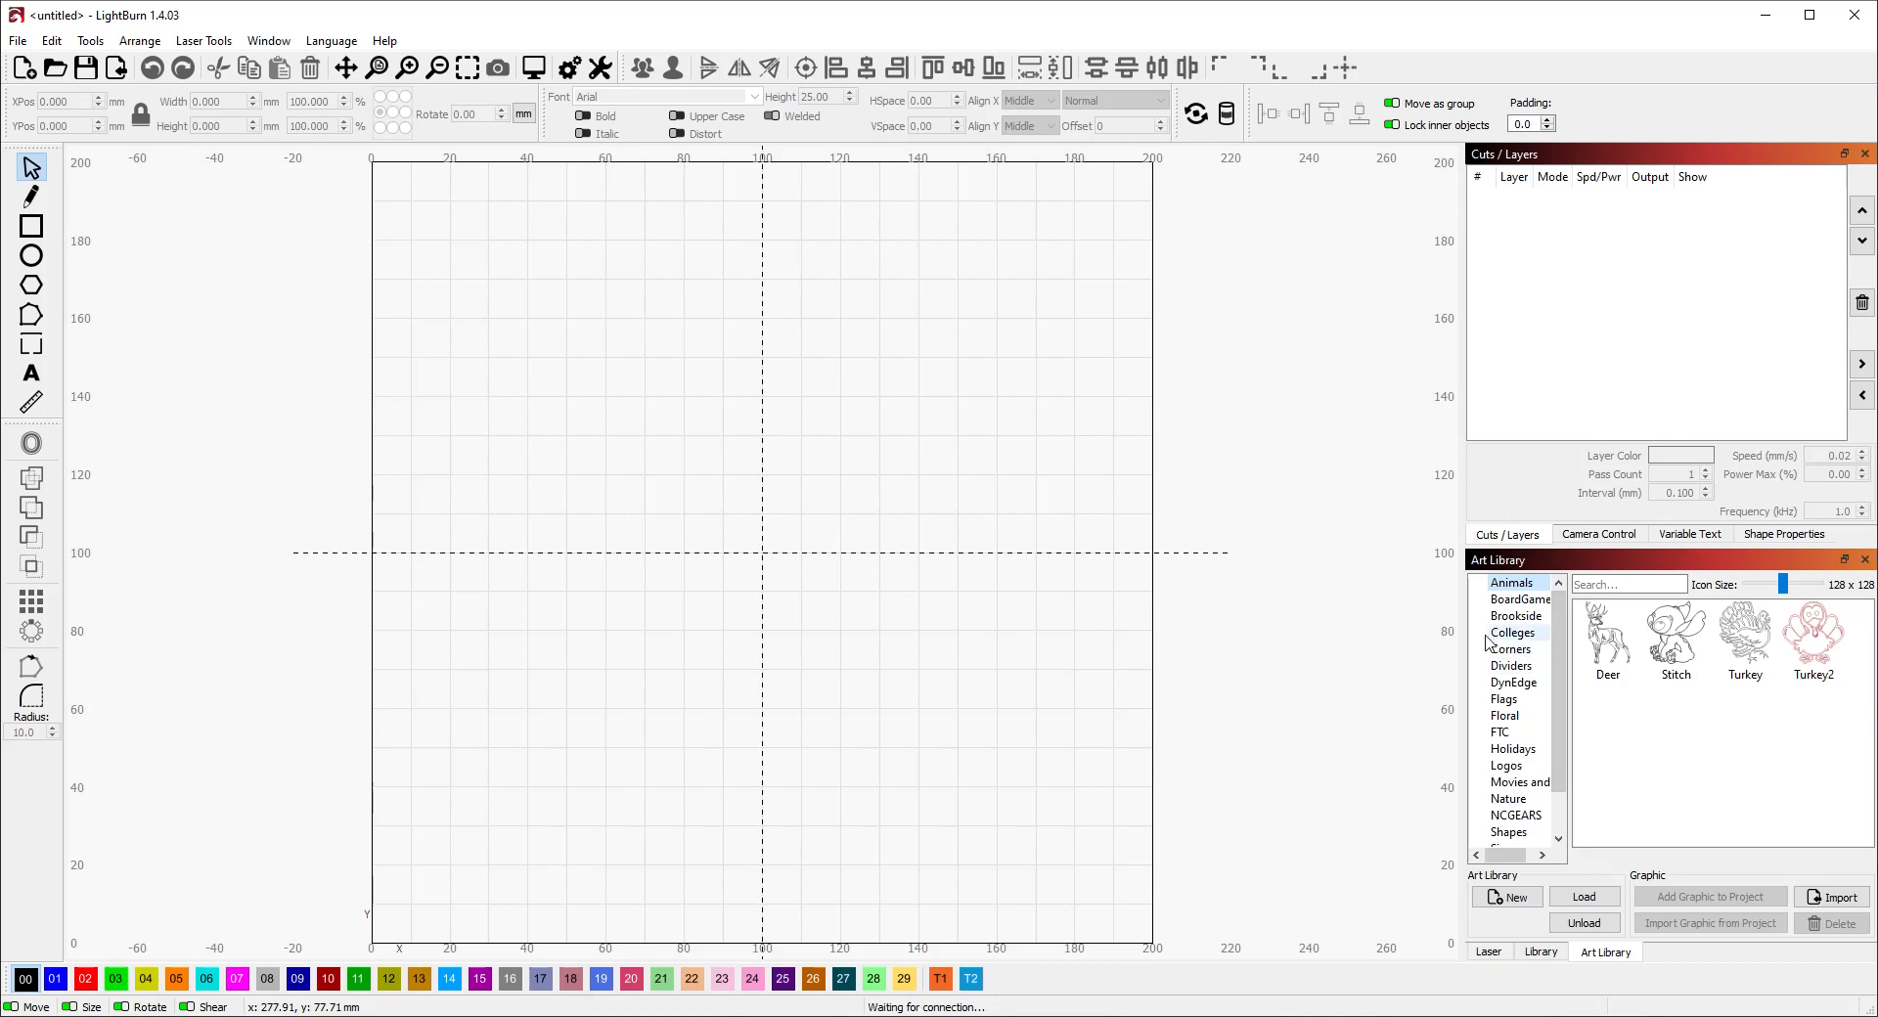
{"action": "scroll", "coordinate": [1550, 704], "scroll_direction": "down", "scroll_amount": 1}
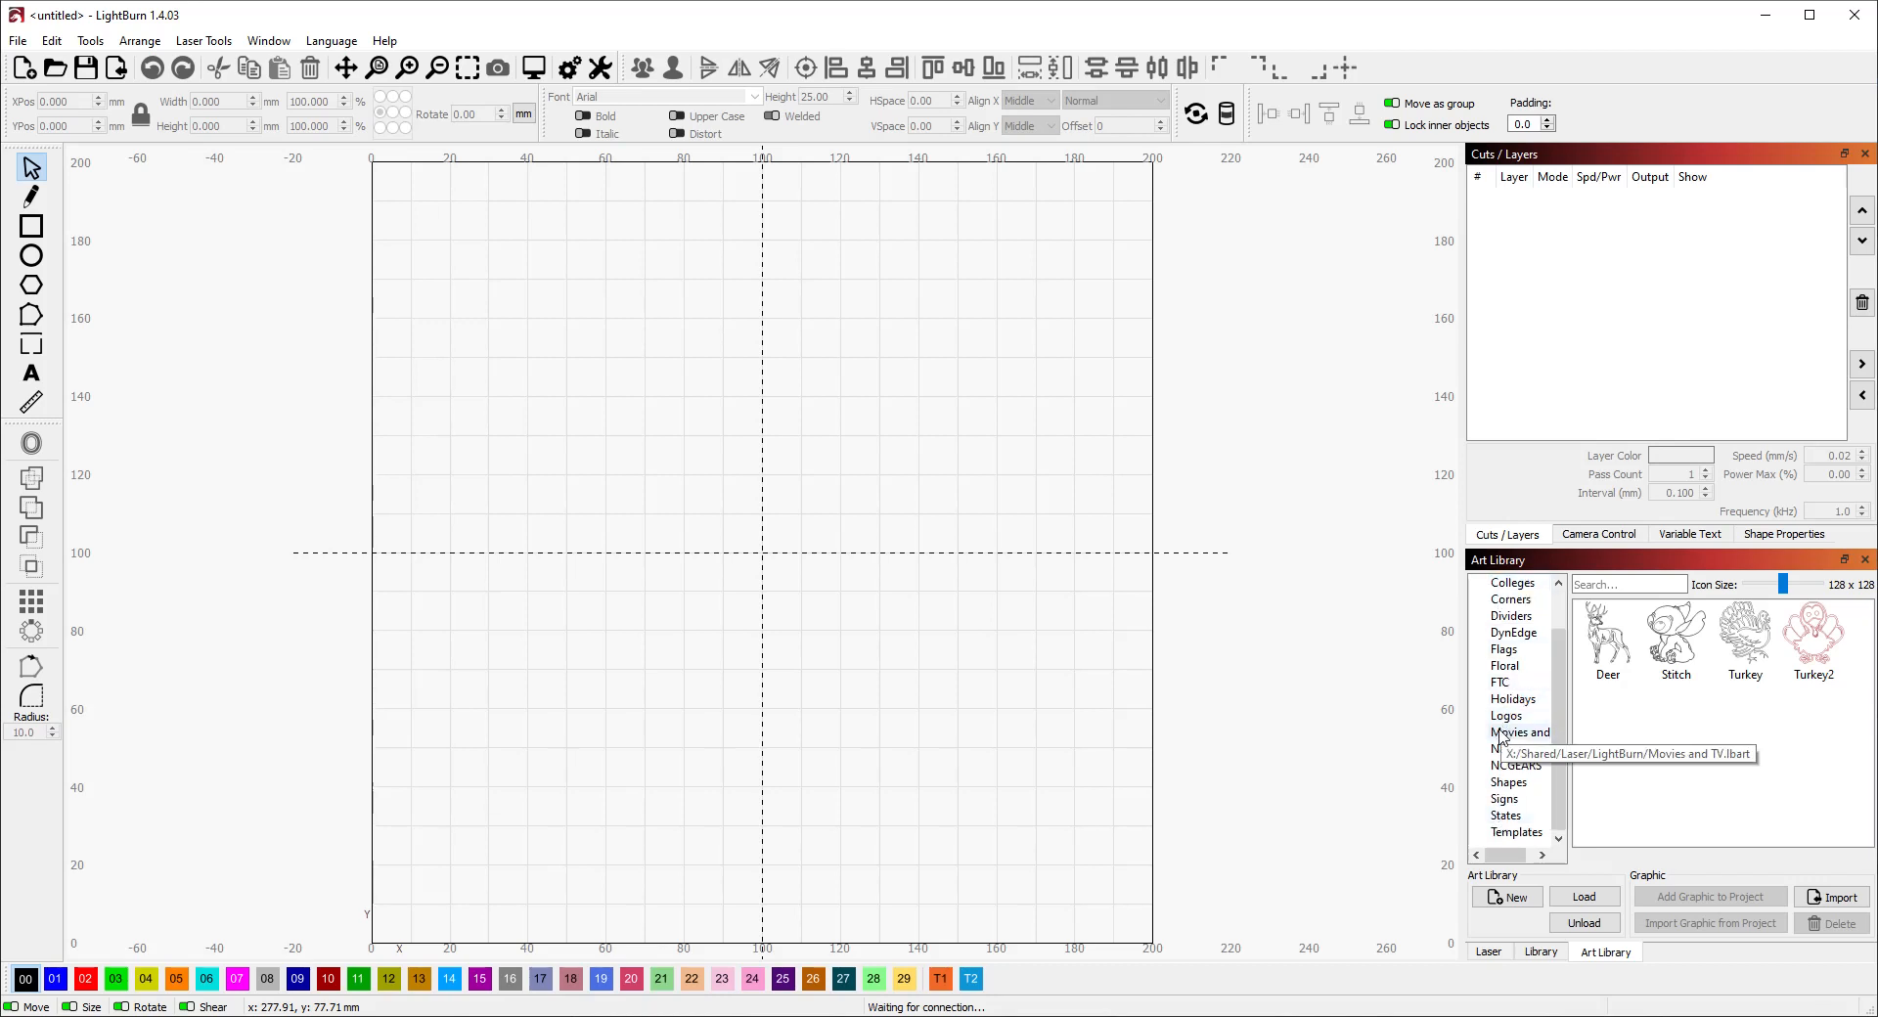
{"action": "left_click", "coordinate": [1501, 898]}
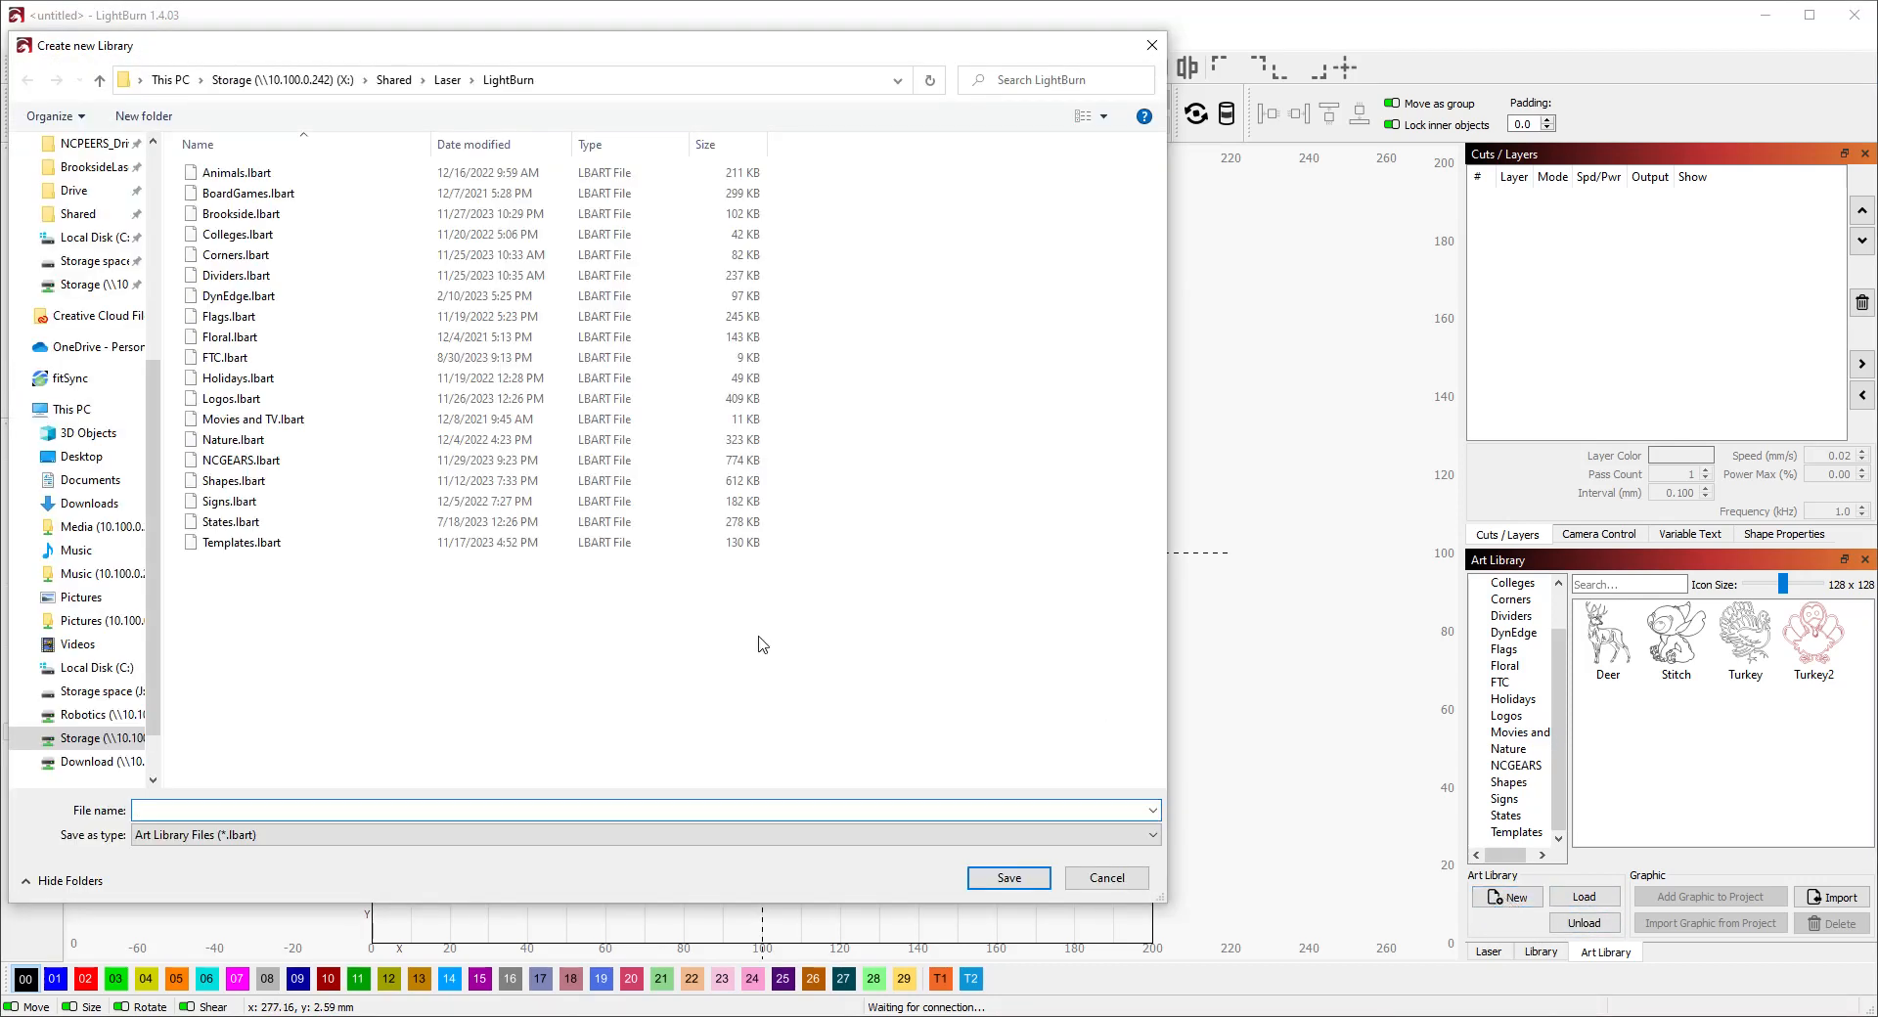
{"action": "left_click", "coordinate": [1152, 45]}
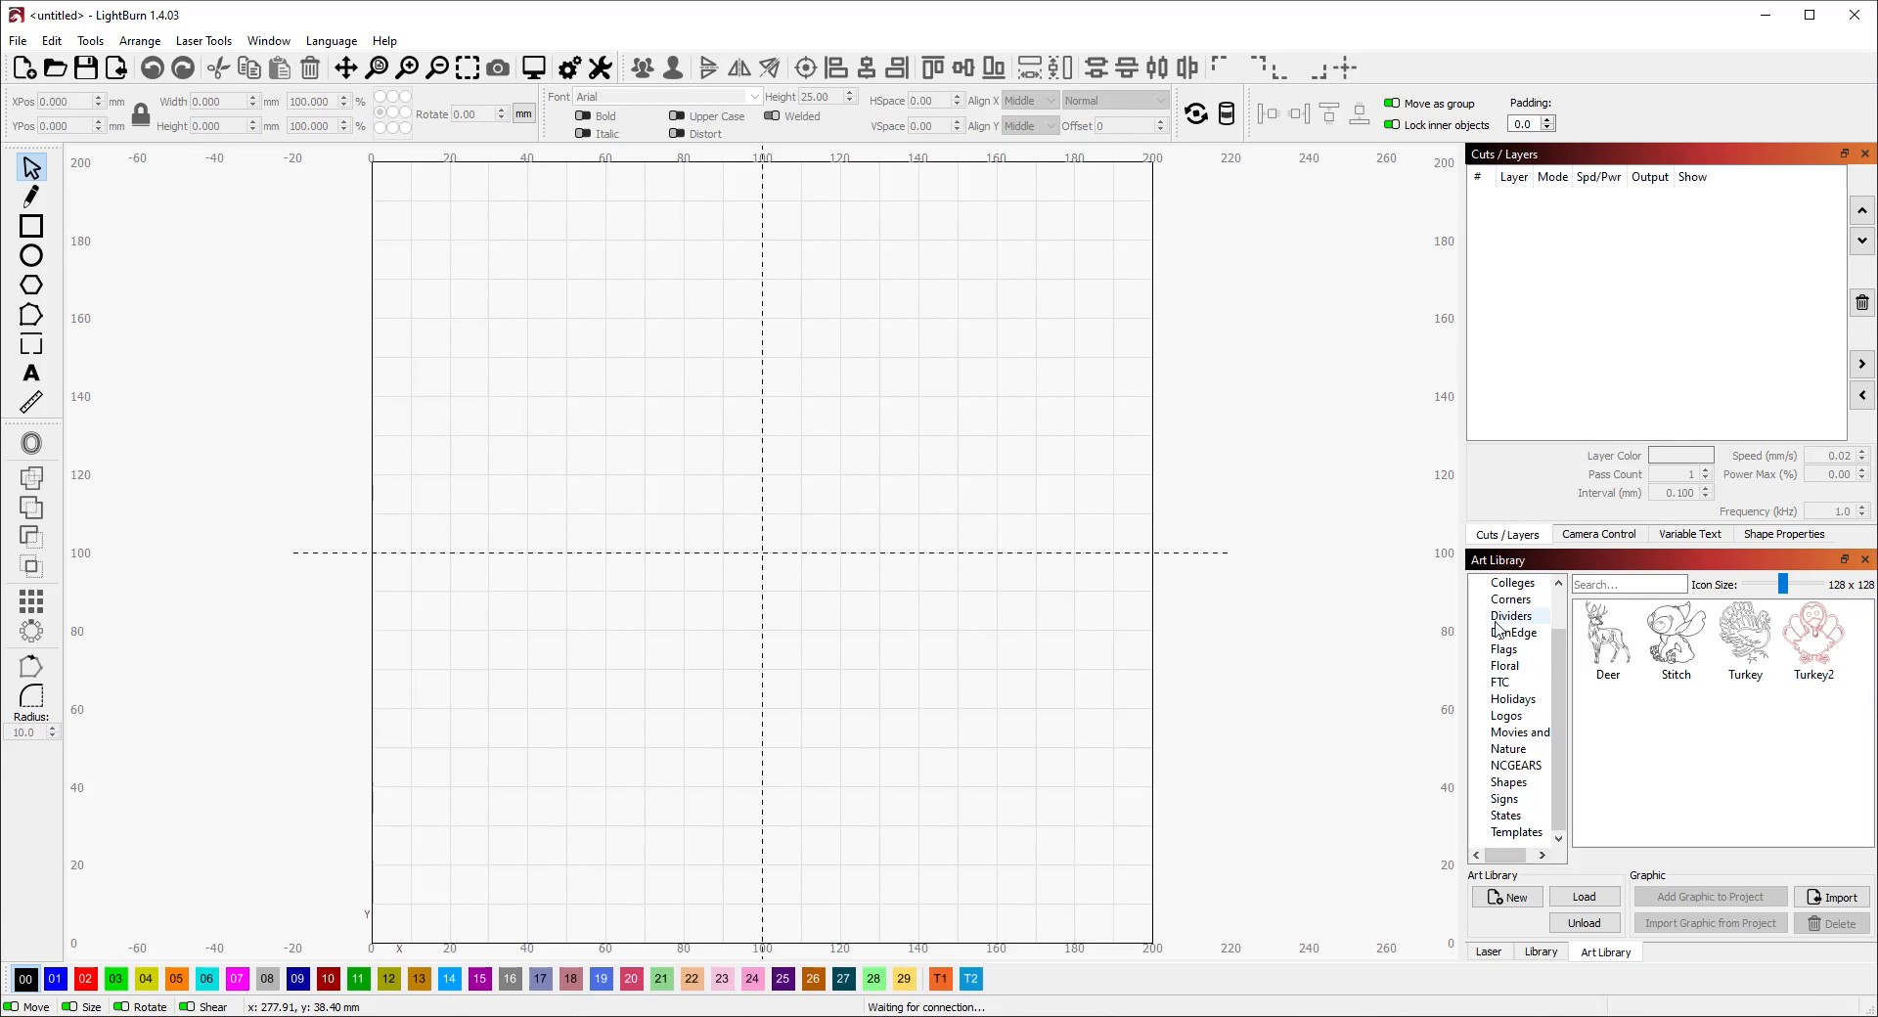
Step: Examine the graphics stored in the Templates art library
{"action": "left_click", "coordinate": [1506, 833]}
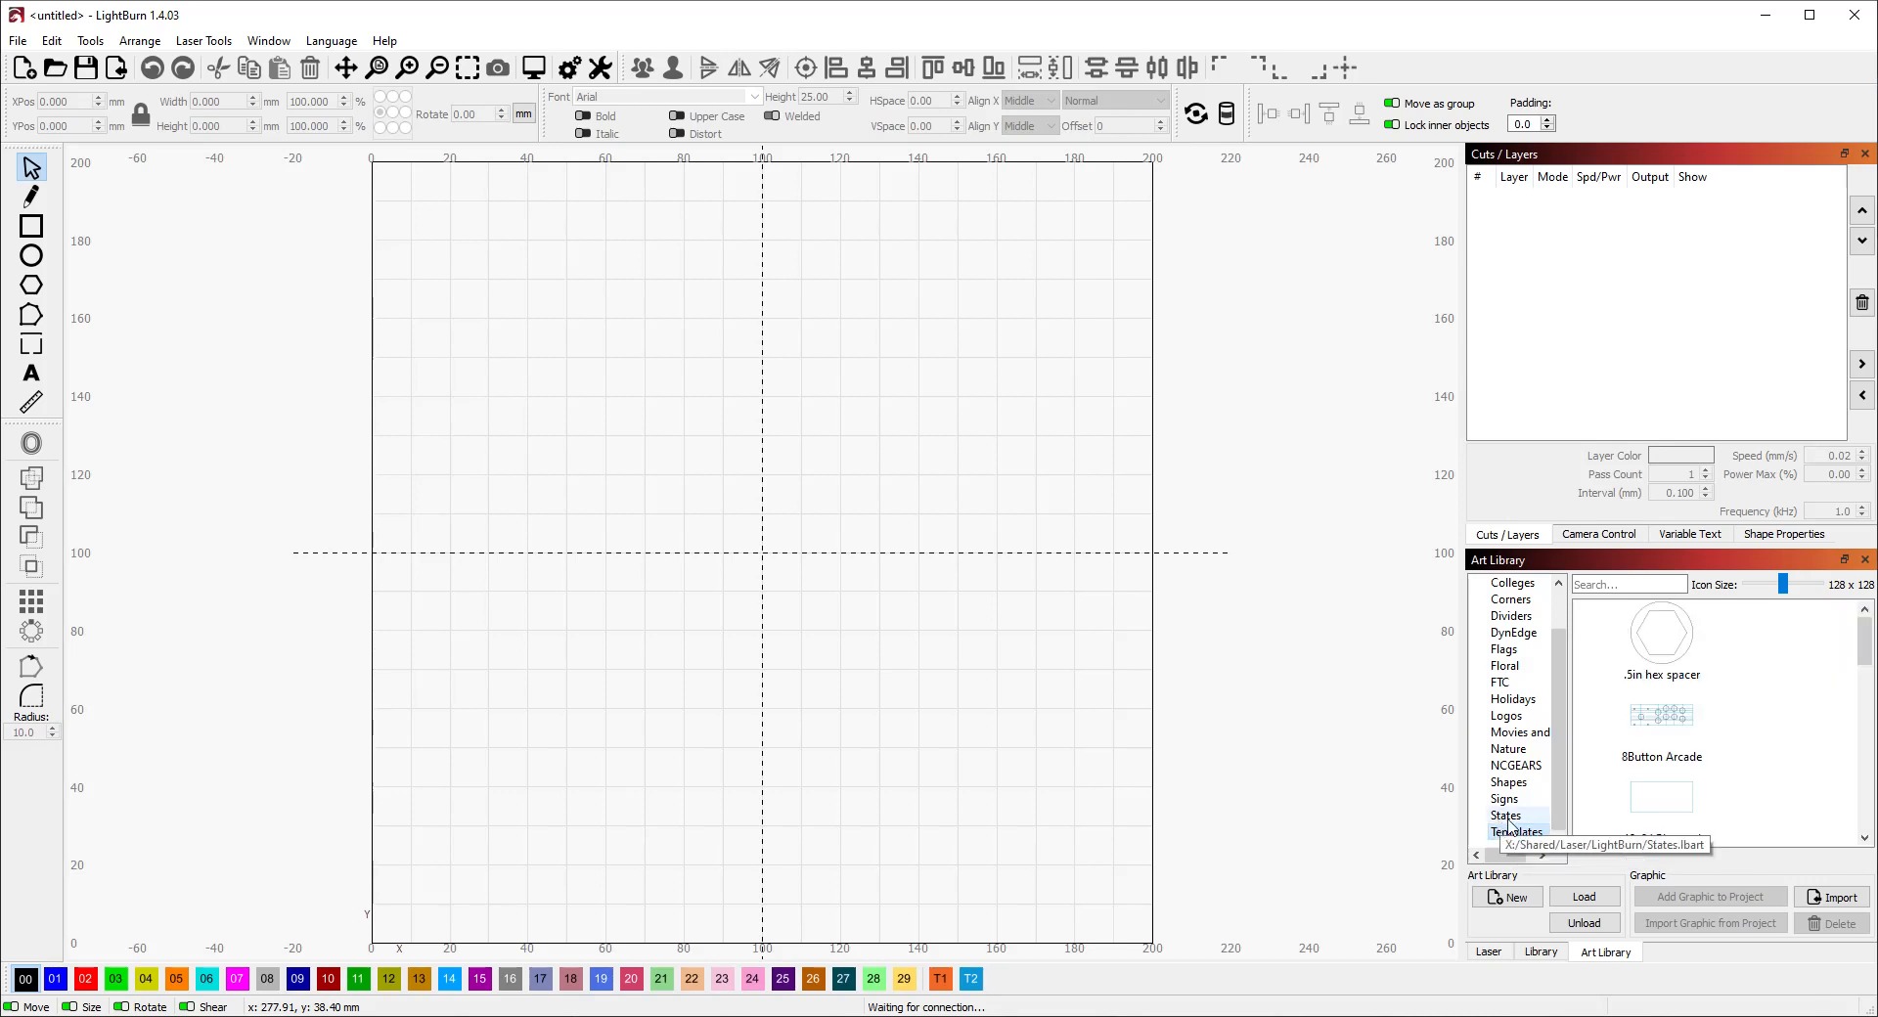
{"action": "scroll", "coordinate": [1699, 746], "scroll_direction": "down", "scroll_amount": 10}
{"action": "scroll", "coordinate": [1699, 773], "scroll_direction": "up", "scroll_amount": 10}
{"action": "scroll", "coordinate": [1703, 783], "scroll_direction": "down", "scroll_amount": 10}
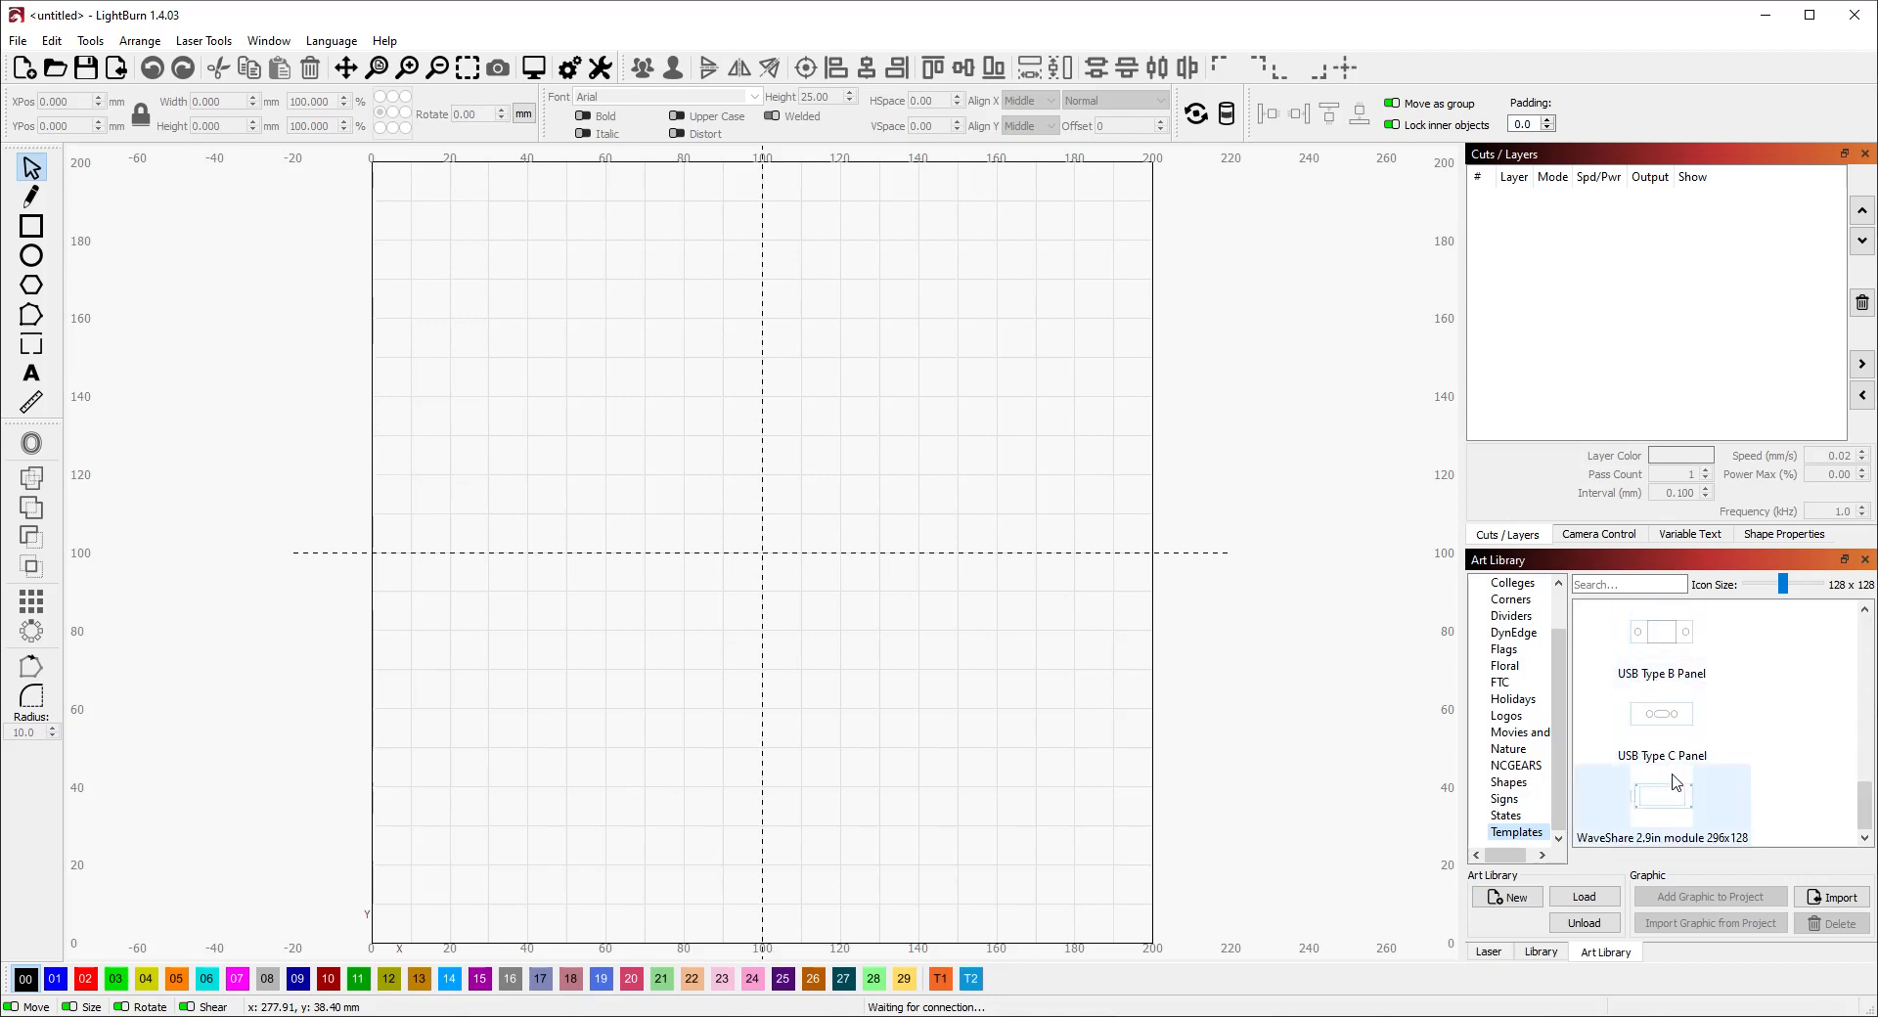
{"action": "scroll", "coordinate": [1671, 778], "scroll_direction": "up", "scroll_amount": 10}
{"action": "scroll", "coordinate": [1648, 758], "scroll_direction": "down", "scroll_amount": 9}
{"action": "scroll", "coordinate": [1653, 763], "scroll_direction": "up", "scroll_amount": 5}
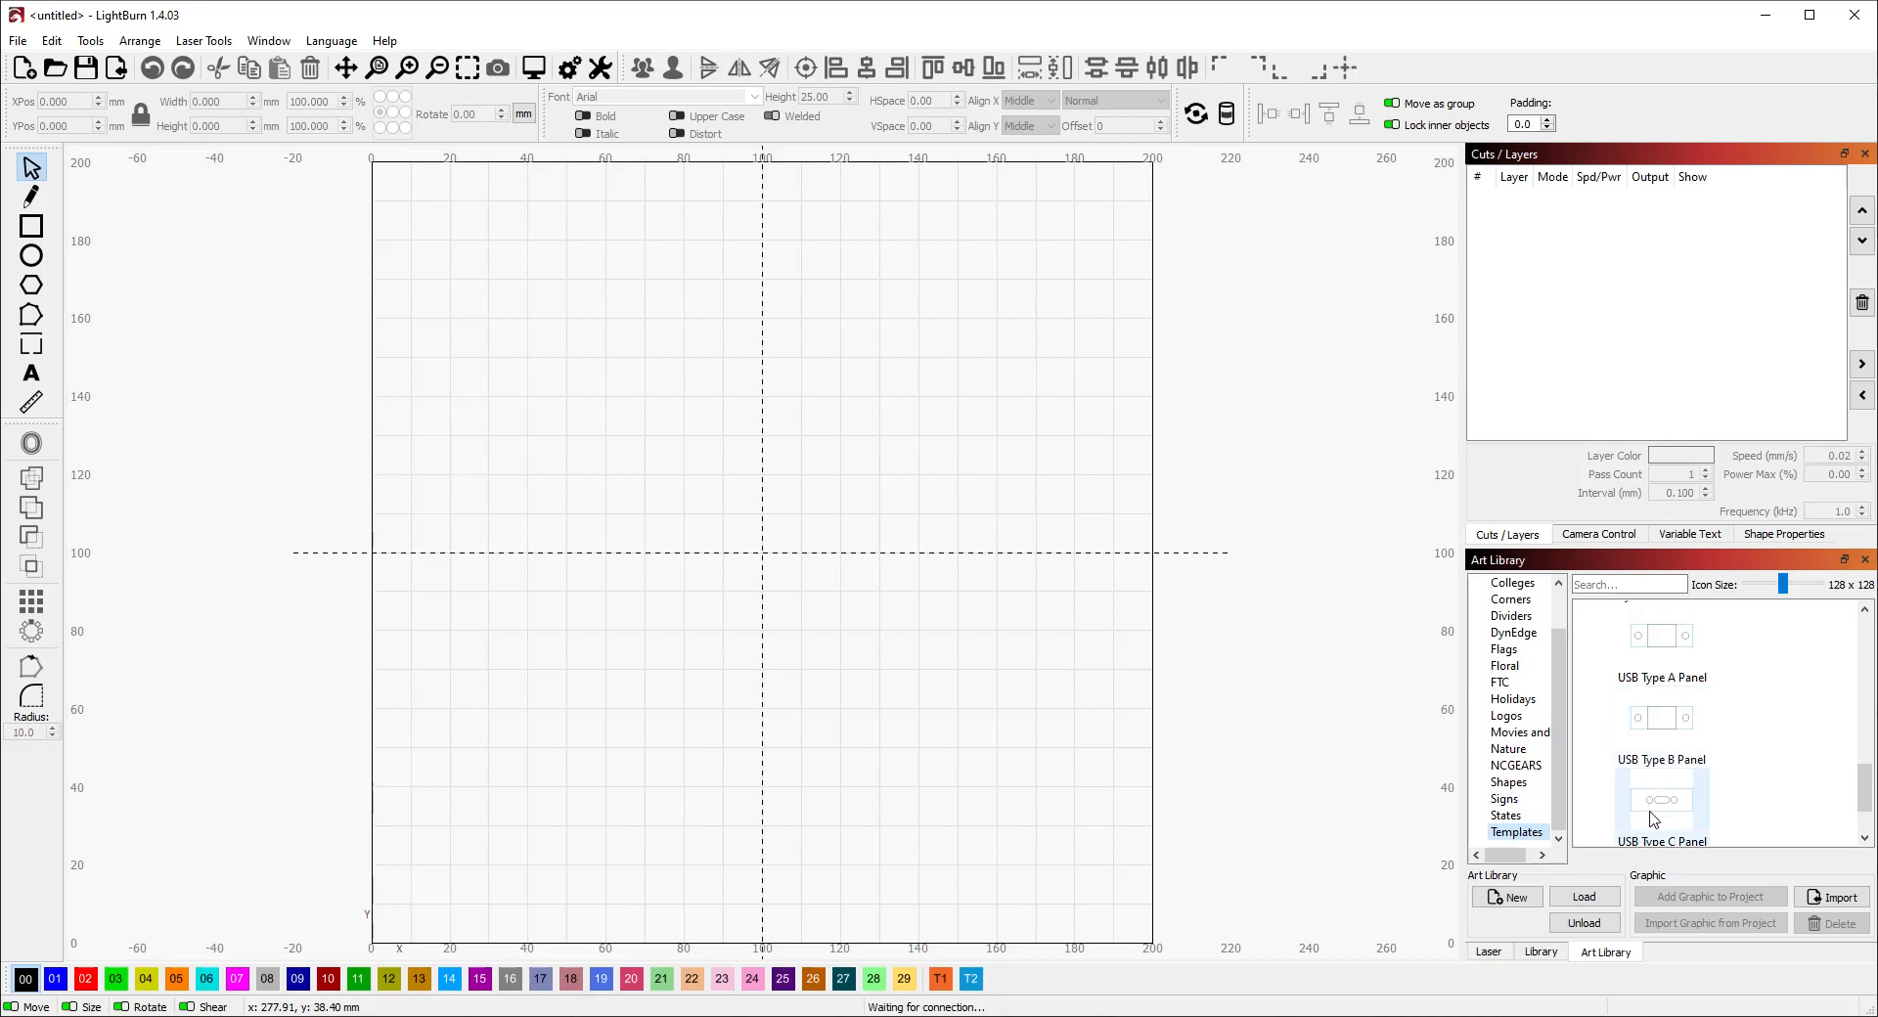
{"action": "scroll", "coordinate": [1654, 763], "scroll_direction": "up", "scroll_amount": 5}
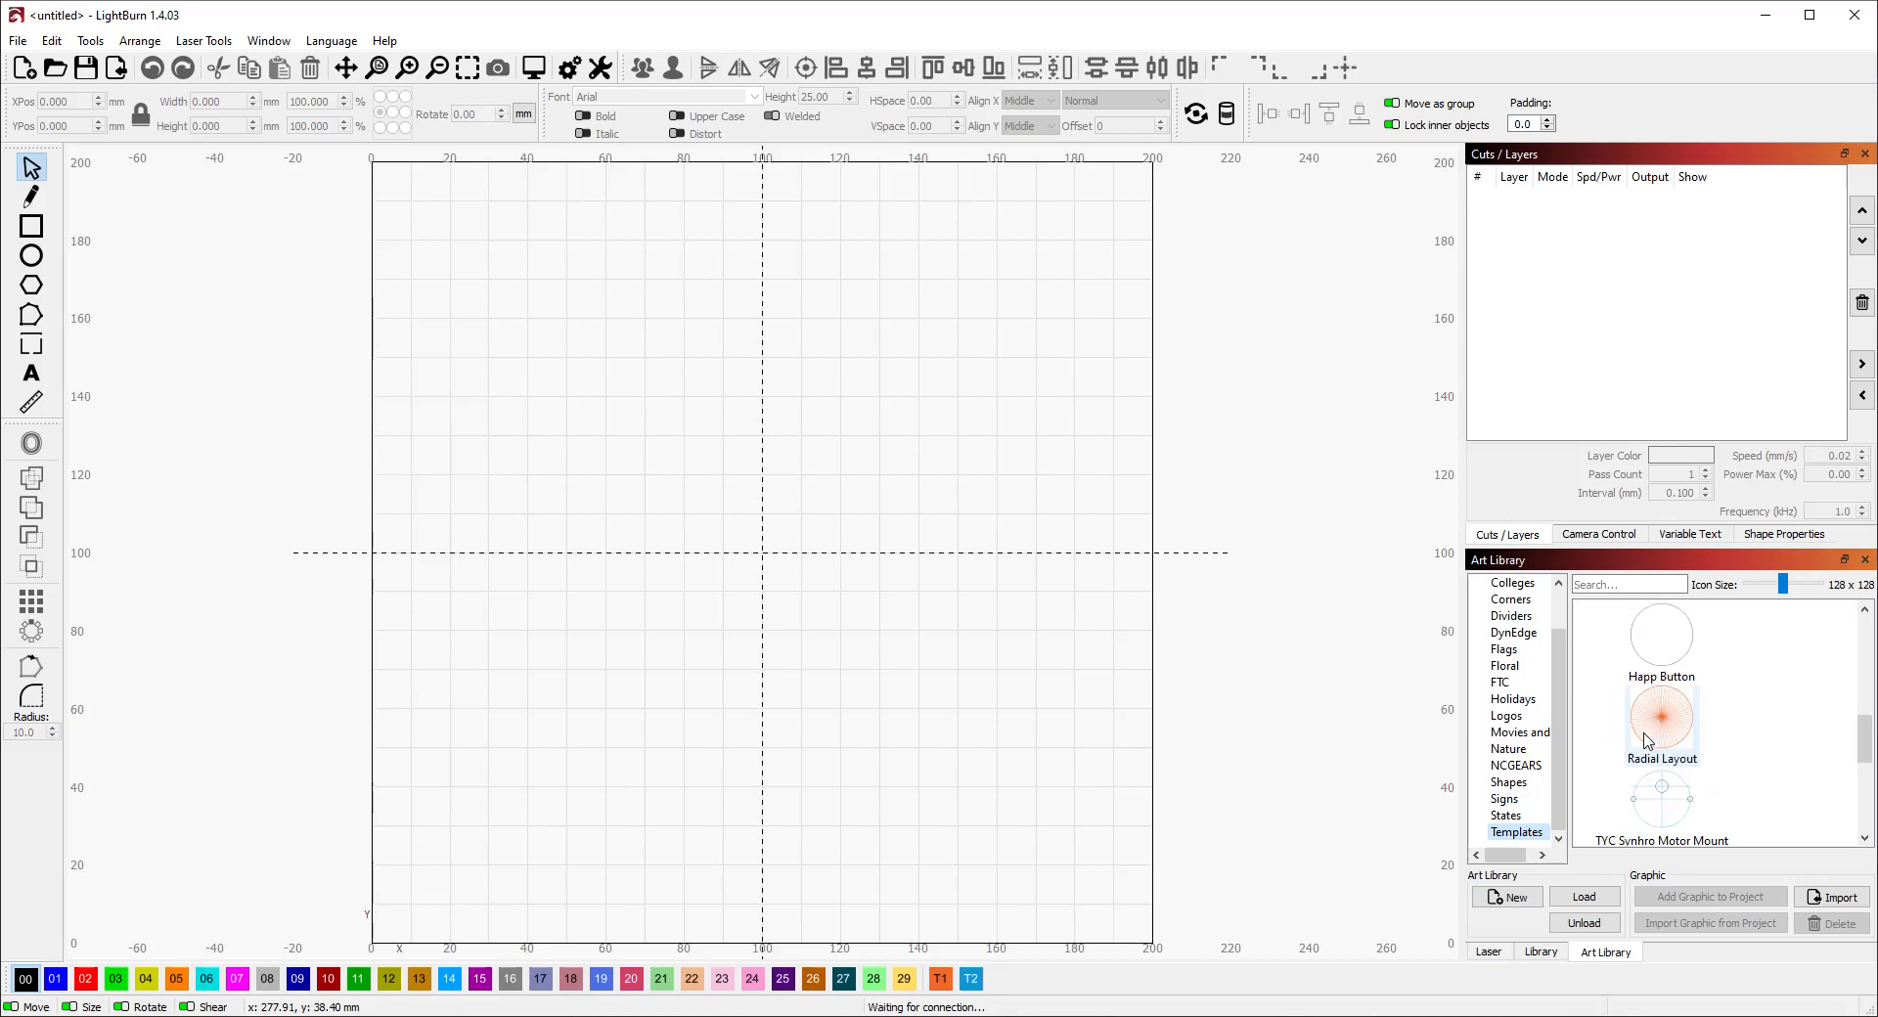
Step: Place the 12x24 Plywood template on the workspace and delete it again
{"action": "left_click_drag", "start_coordinate": [1660, 821], "coordinate": [774, 551]}
{"action": "scroll", "coordinate": [774, 552], "scroll_direction": "down", "scroll_amount": 4}
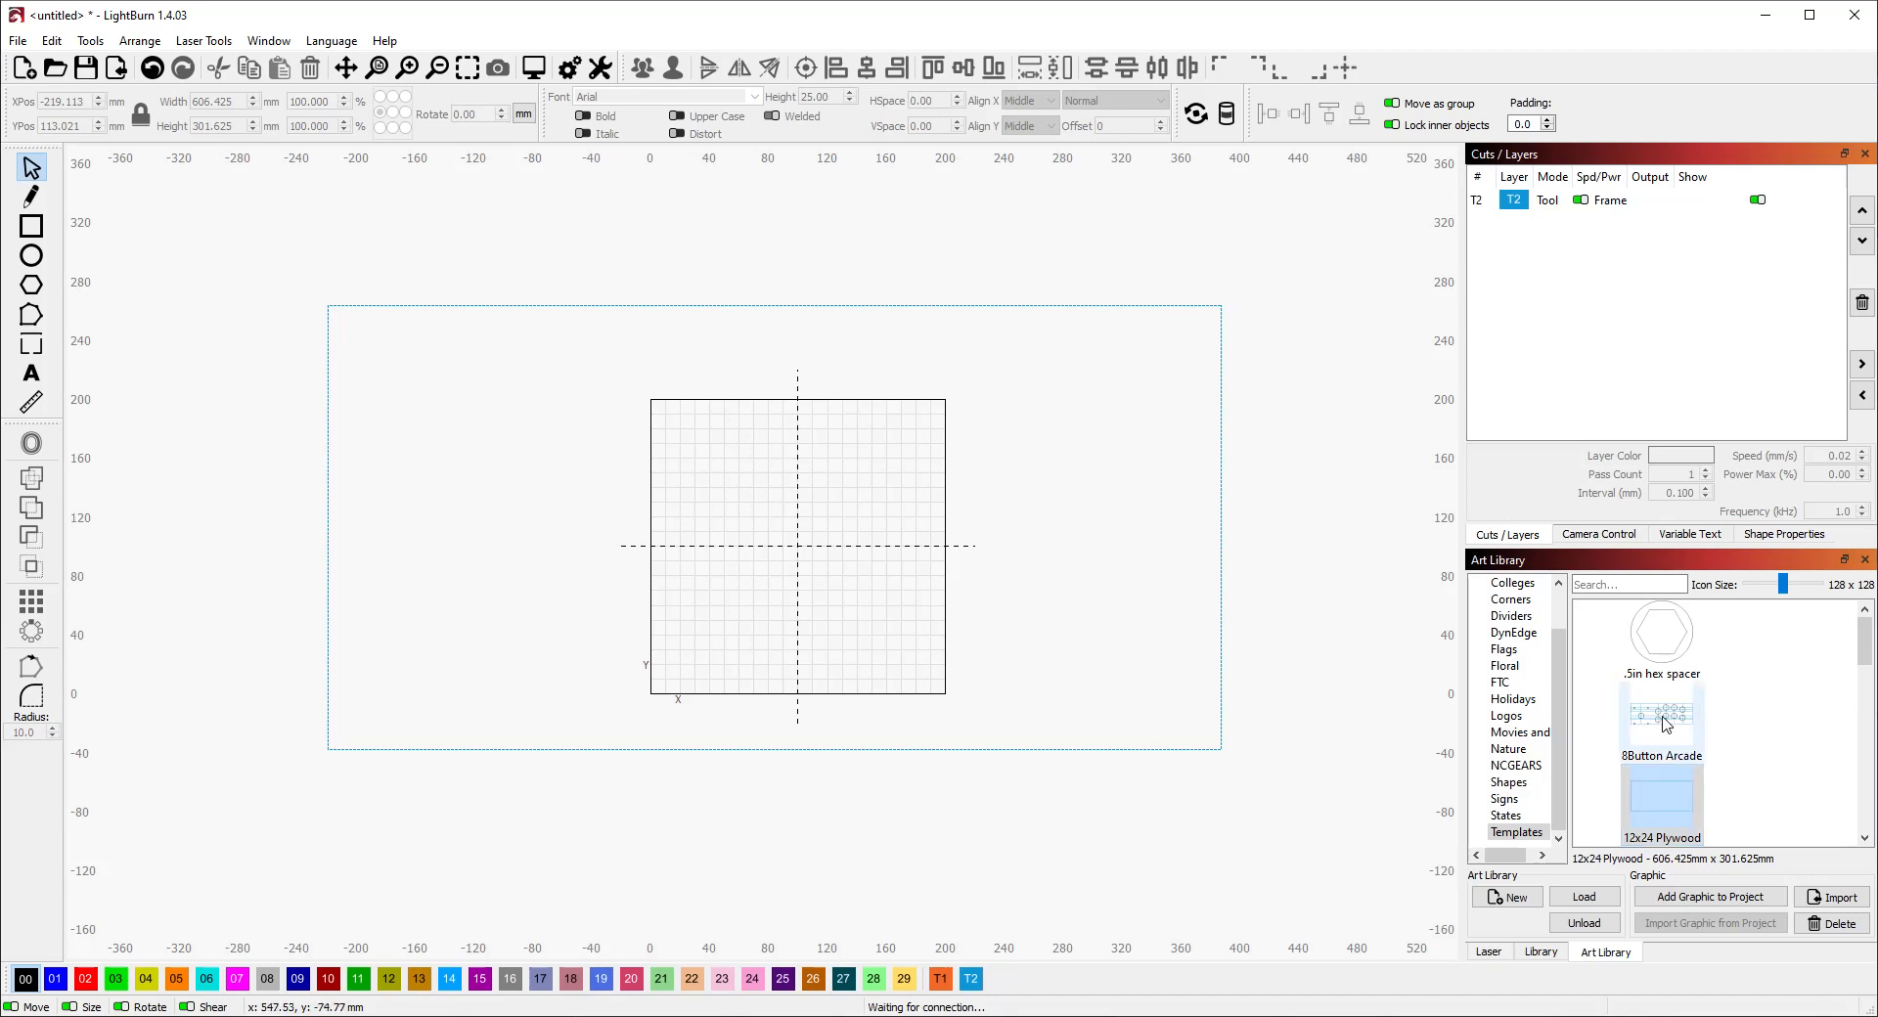
{"action": "scroll", "coordinate": [901, 594], "scroll_direction": "up", "scroll_amount": 2}
{"action": "scroll", "coordinate": [1199, 636], "scroll_direction": "down", "scroll_amount": 2}
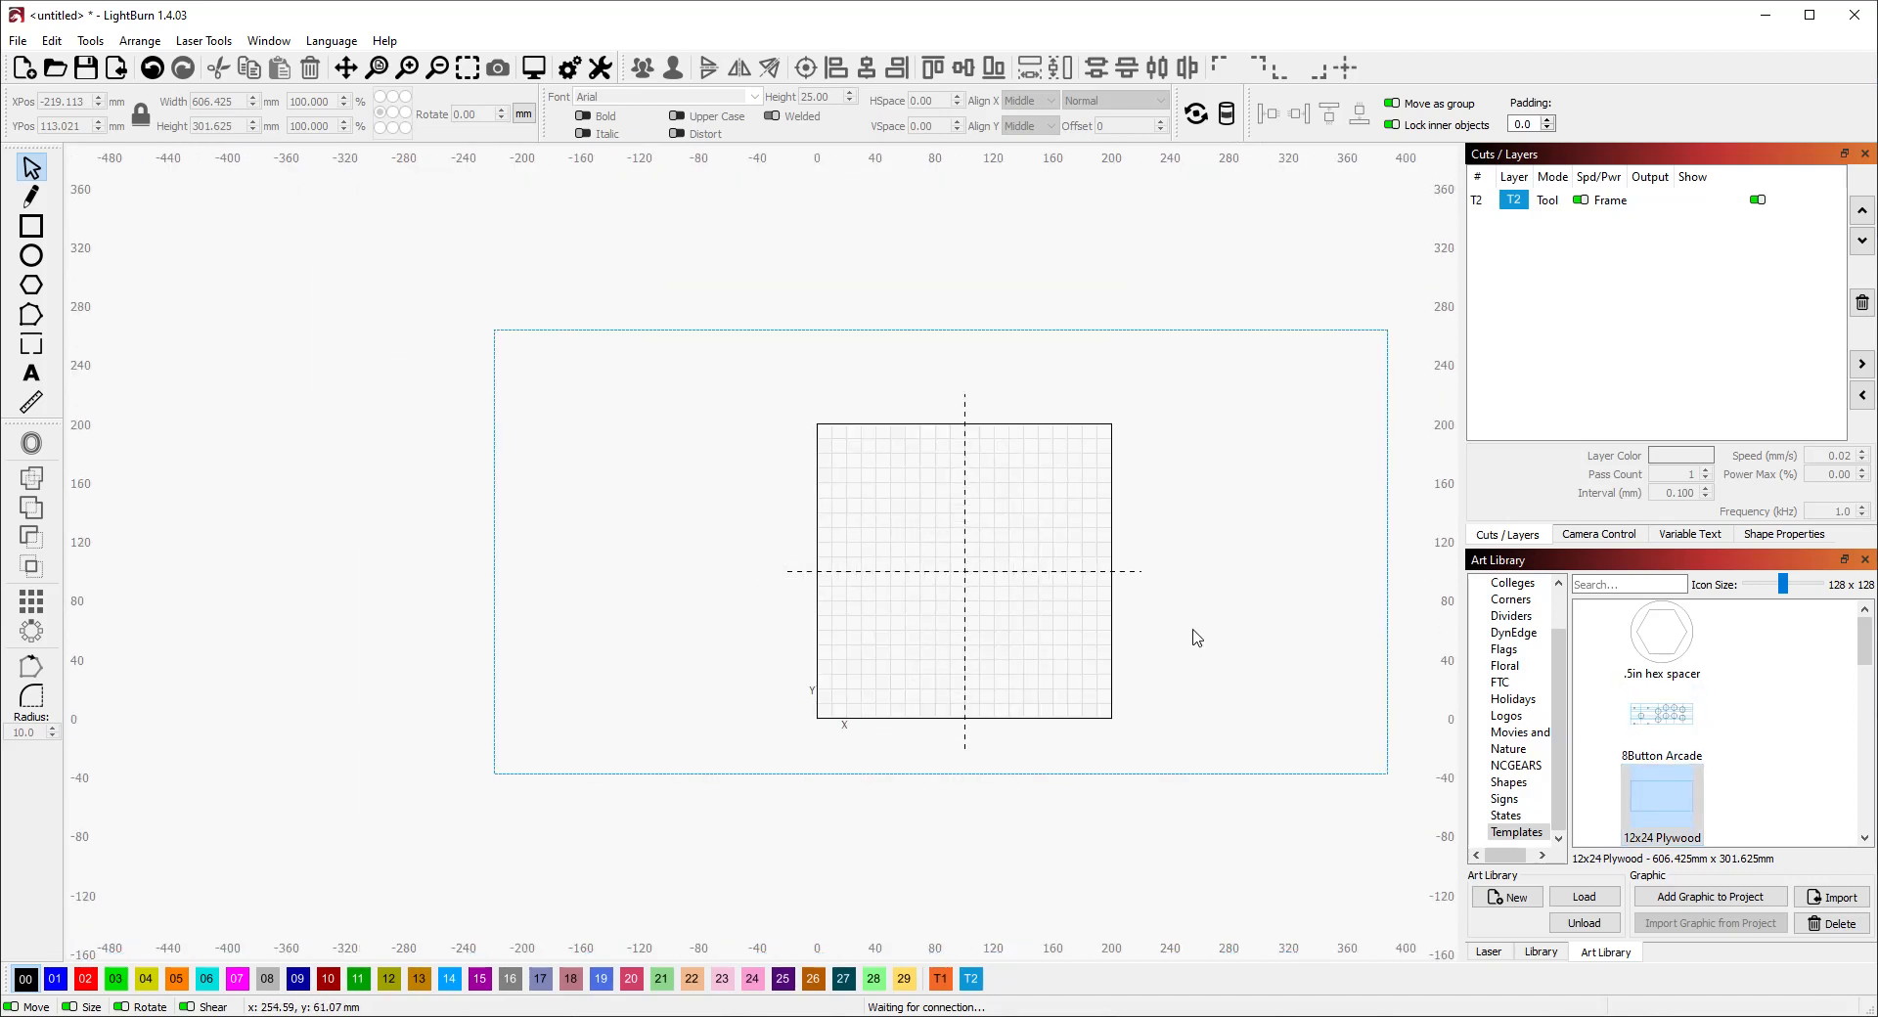
{"action": "left_click", "coordinate": [1387, 595]}
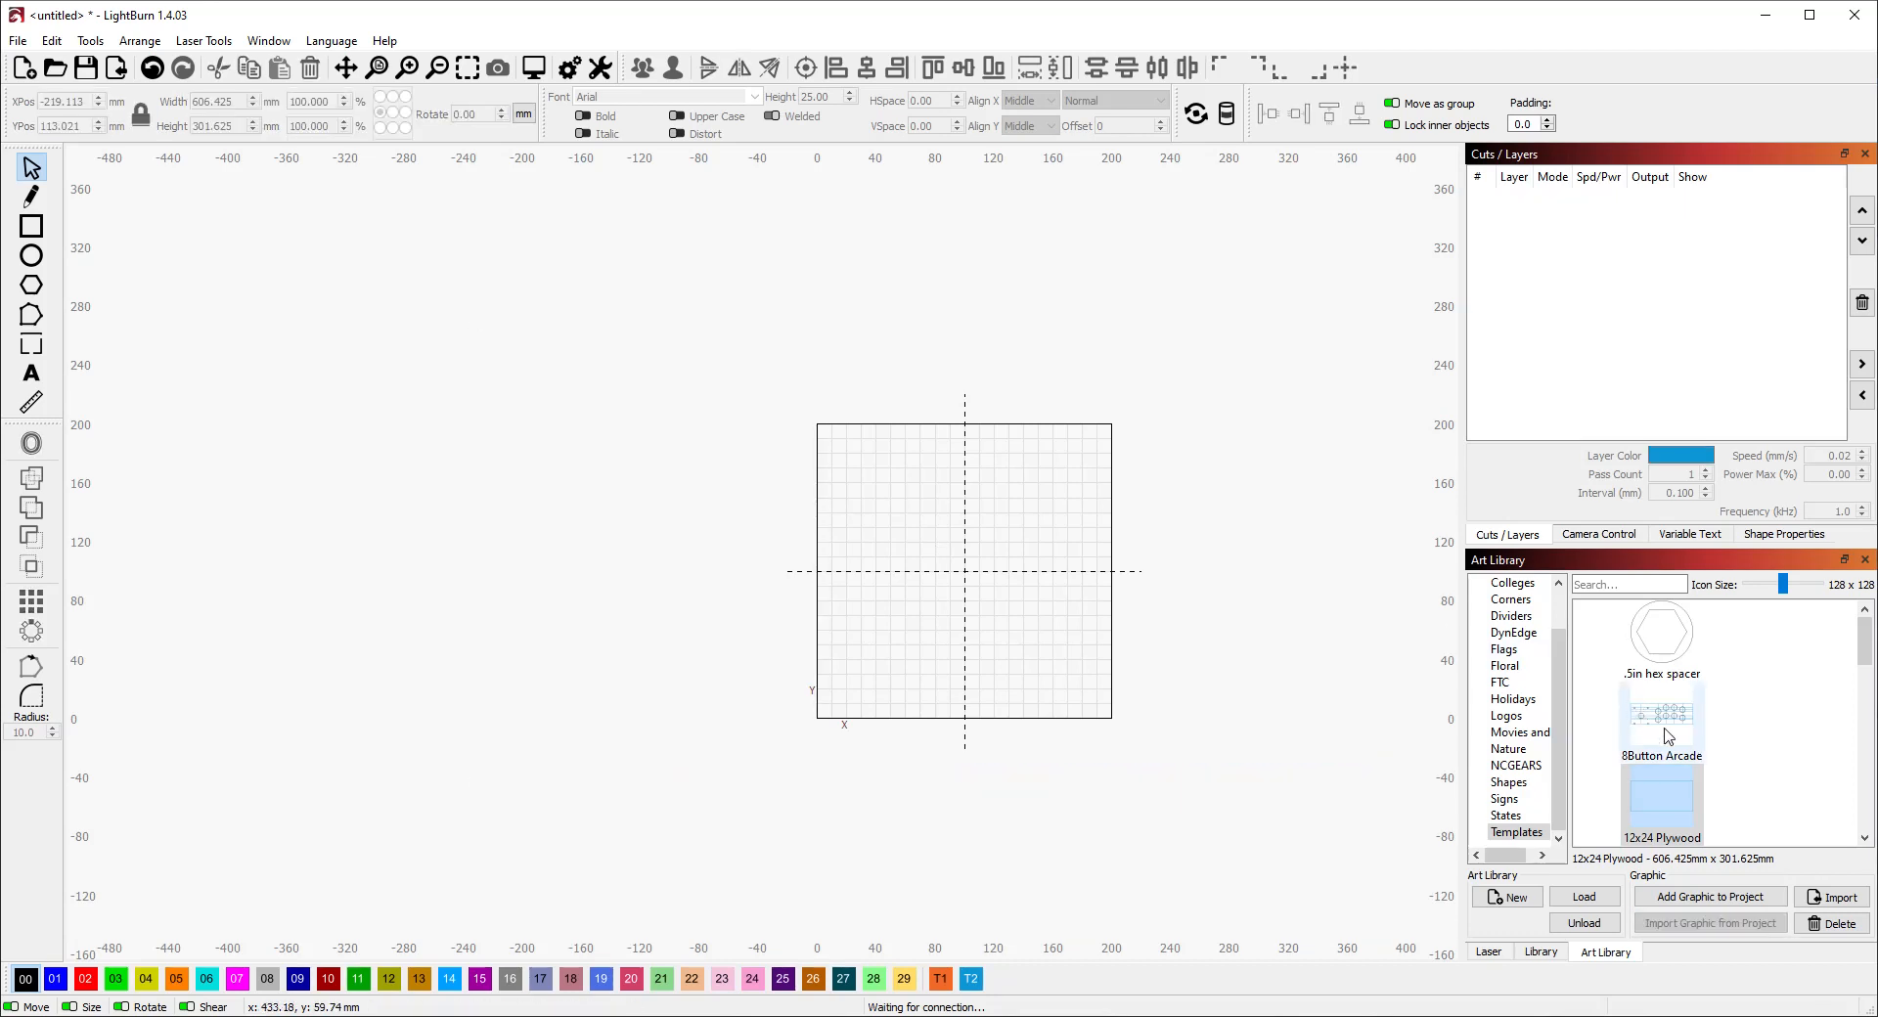
Step: Place the USB Type A Panel template and move it inside the work area to about X 116, Y 135 mm
{"action": "scroll", "coordinate": [1669, 736], "scroll_direction": "down", "scroll_amount": 10}
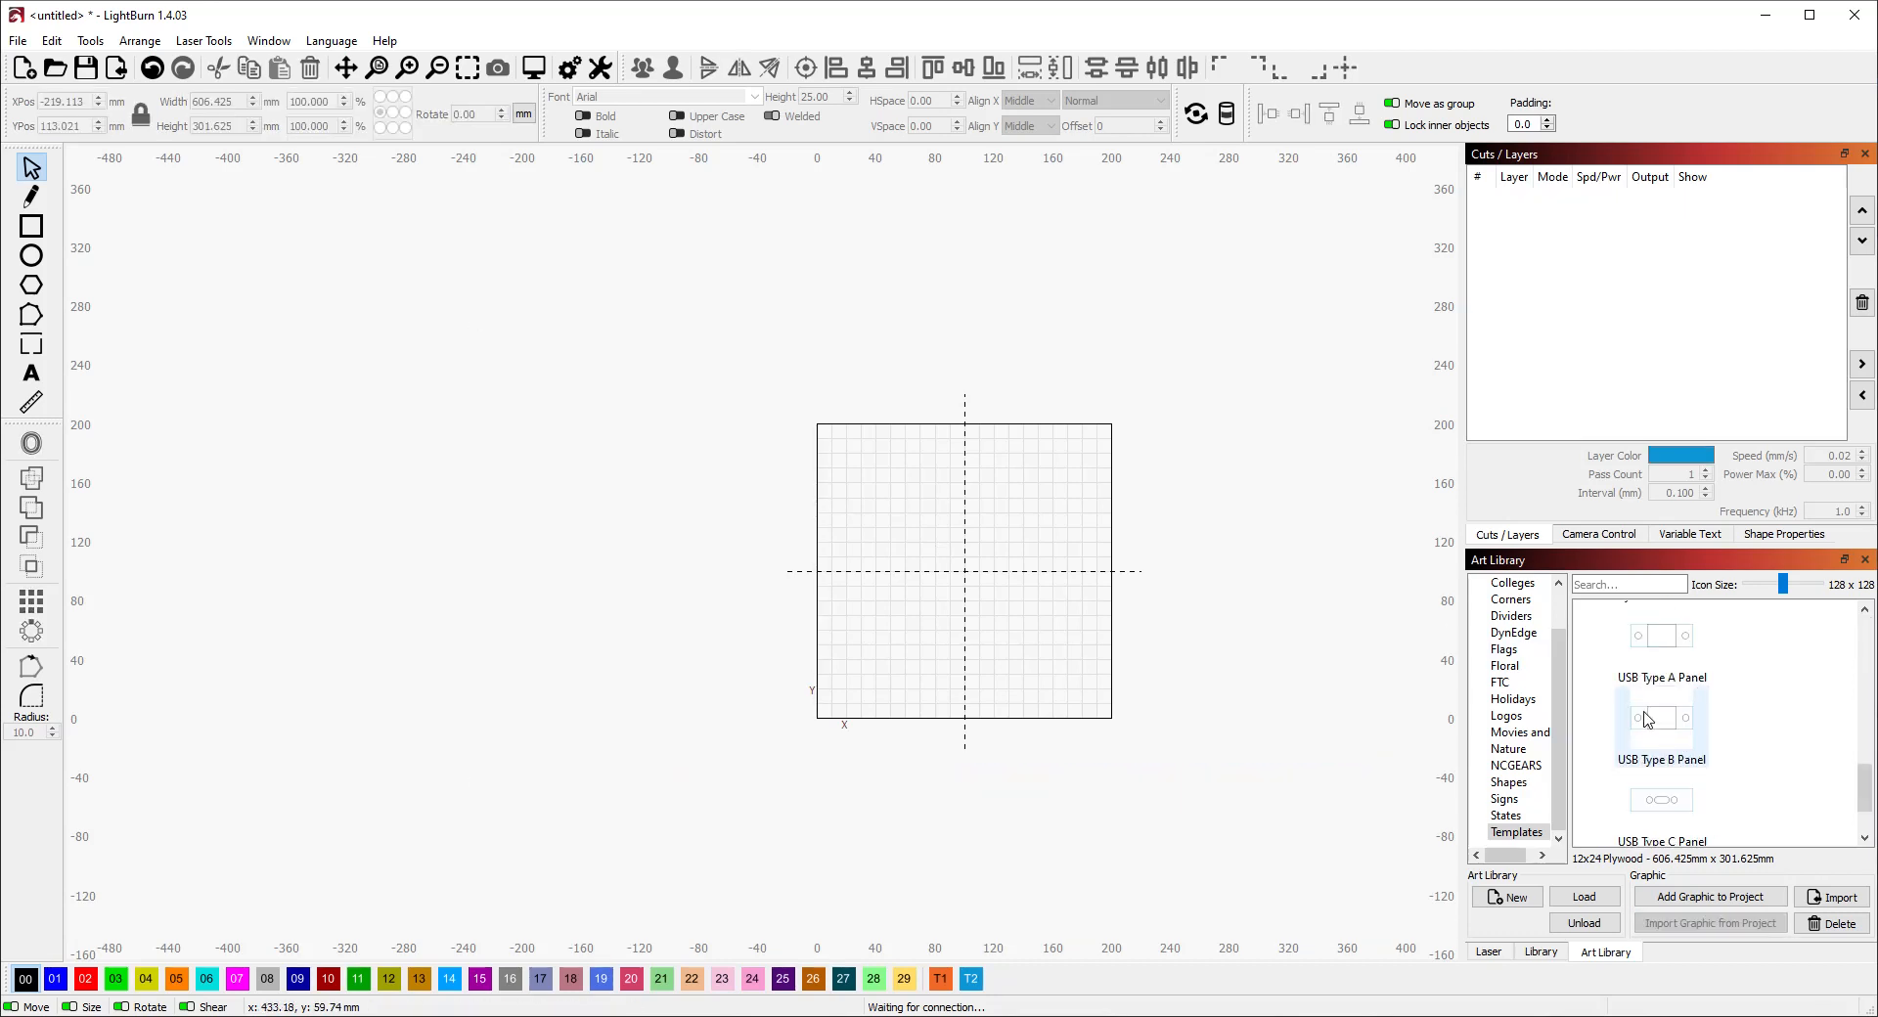
{"action": "left_click_drag", "start_coordinate": [1679, 657], "coordinate": [1191, 533]}
{"action": "scroll", "coordinate": [1191, 533], "scroll_direction": "up", "scroll_amount": 10}
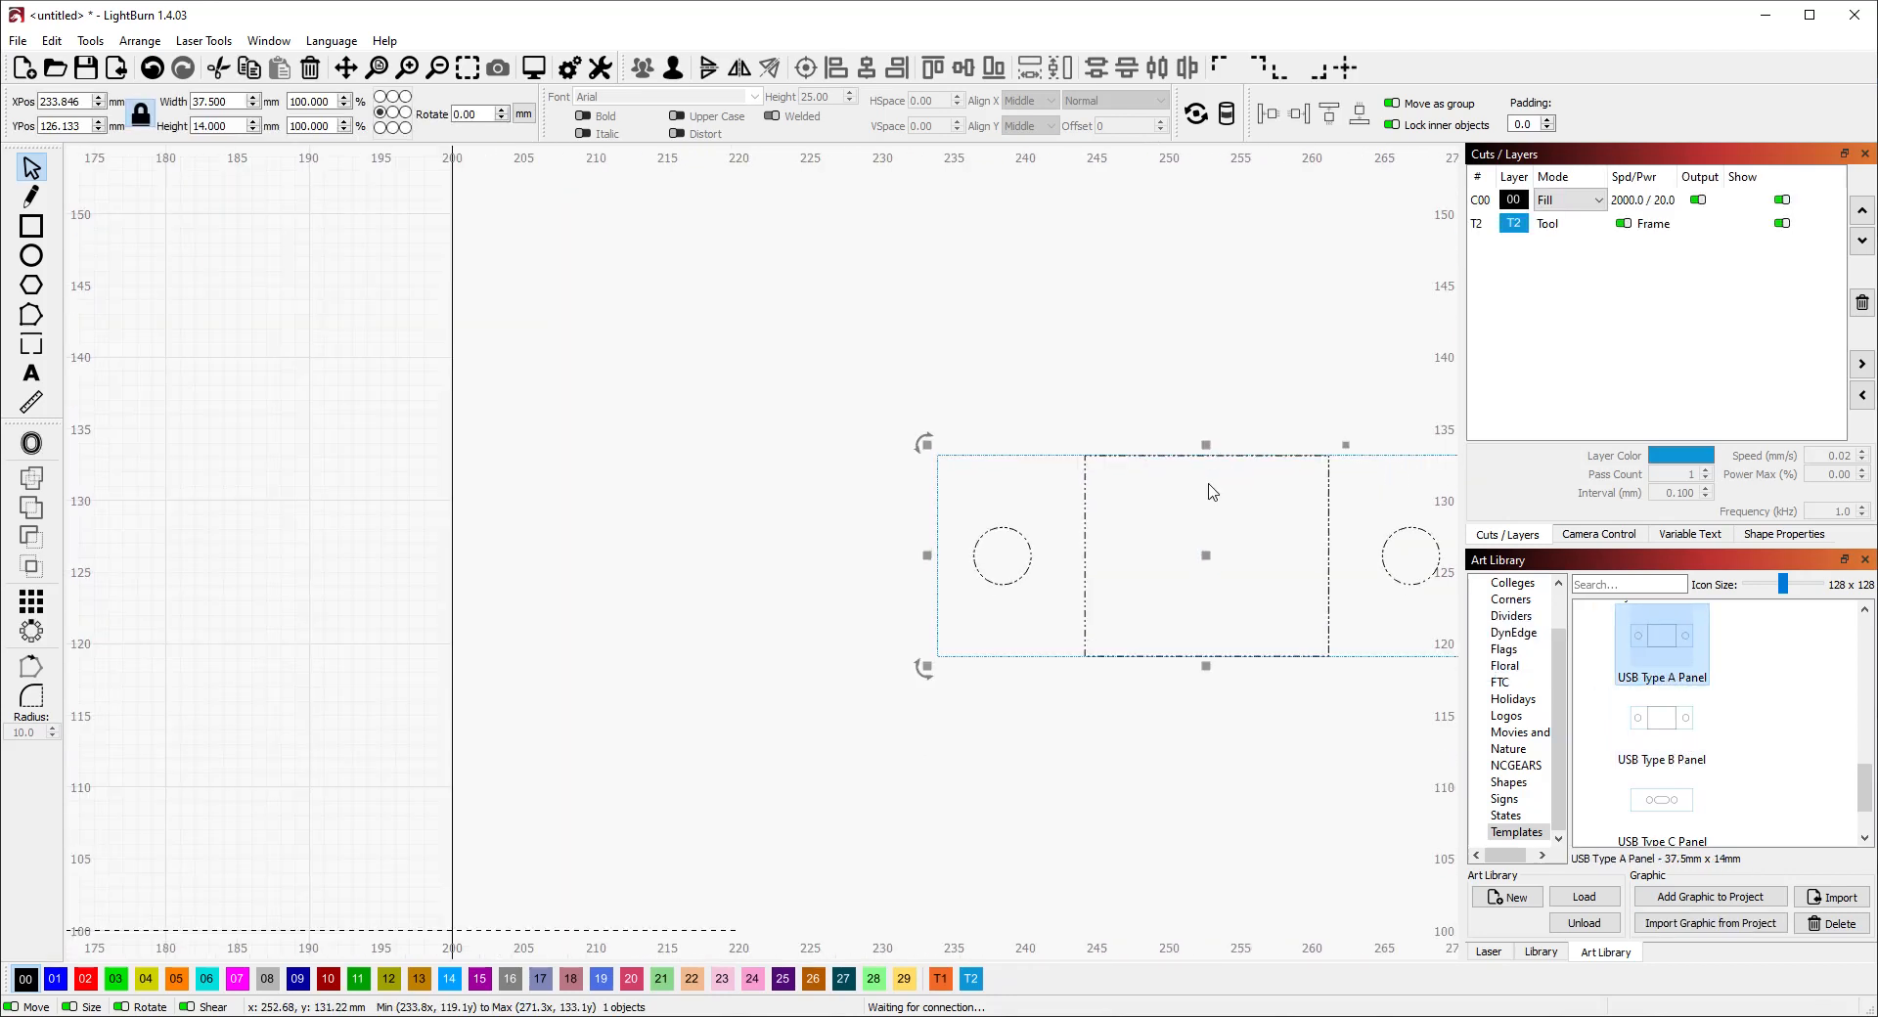
{"action": "scroll", "coordinate": [1264, 606], "scroll_direction": "down", "scroll_amount": 2}
{"action": "scroll", "coordinate": [1272, 699], "scroll_direction": "down", "scroll_amount": 2}
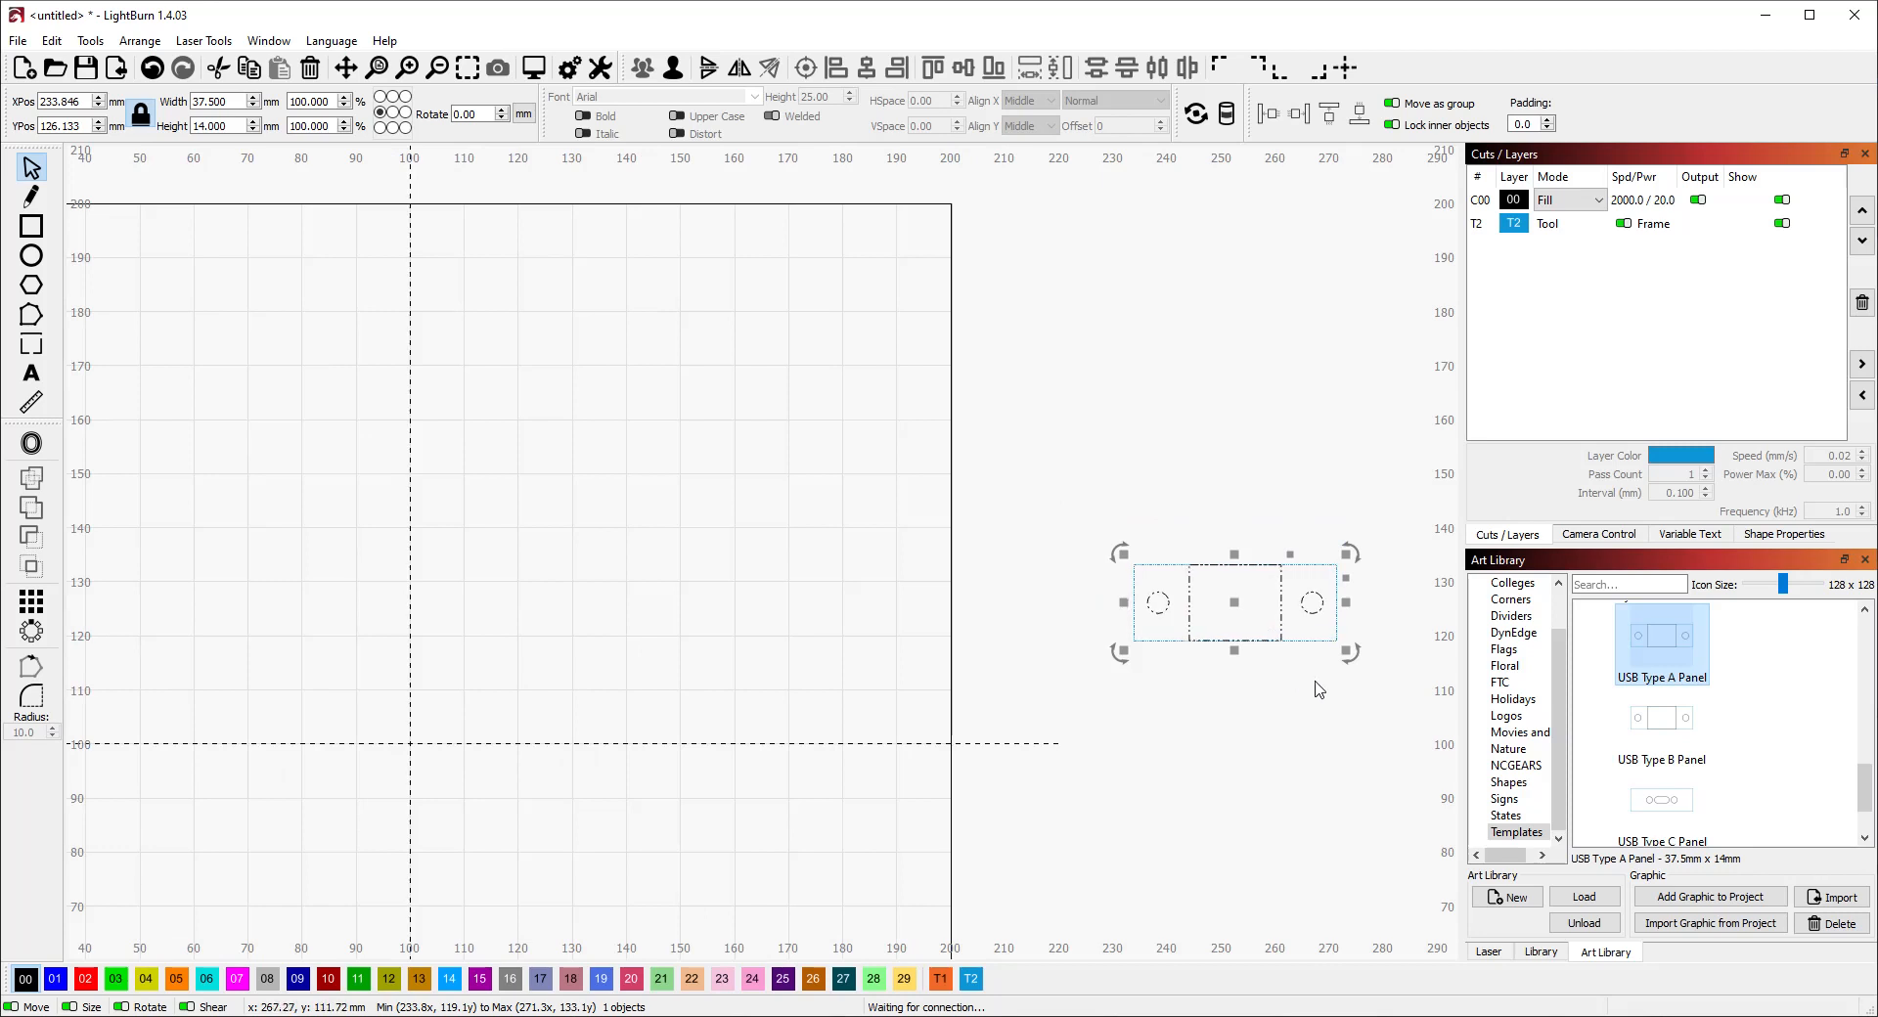
{"action": "left_click_drag", "start_coordinate": [1231, 618], "coordinate": [595, 570]}
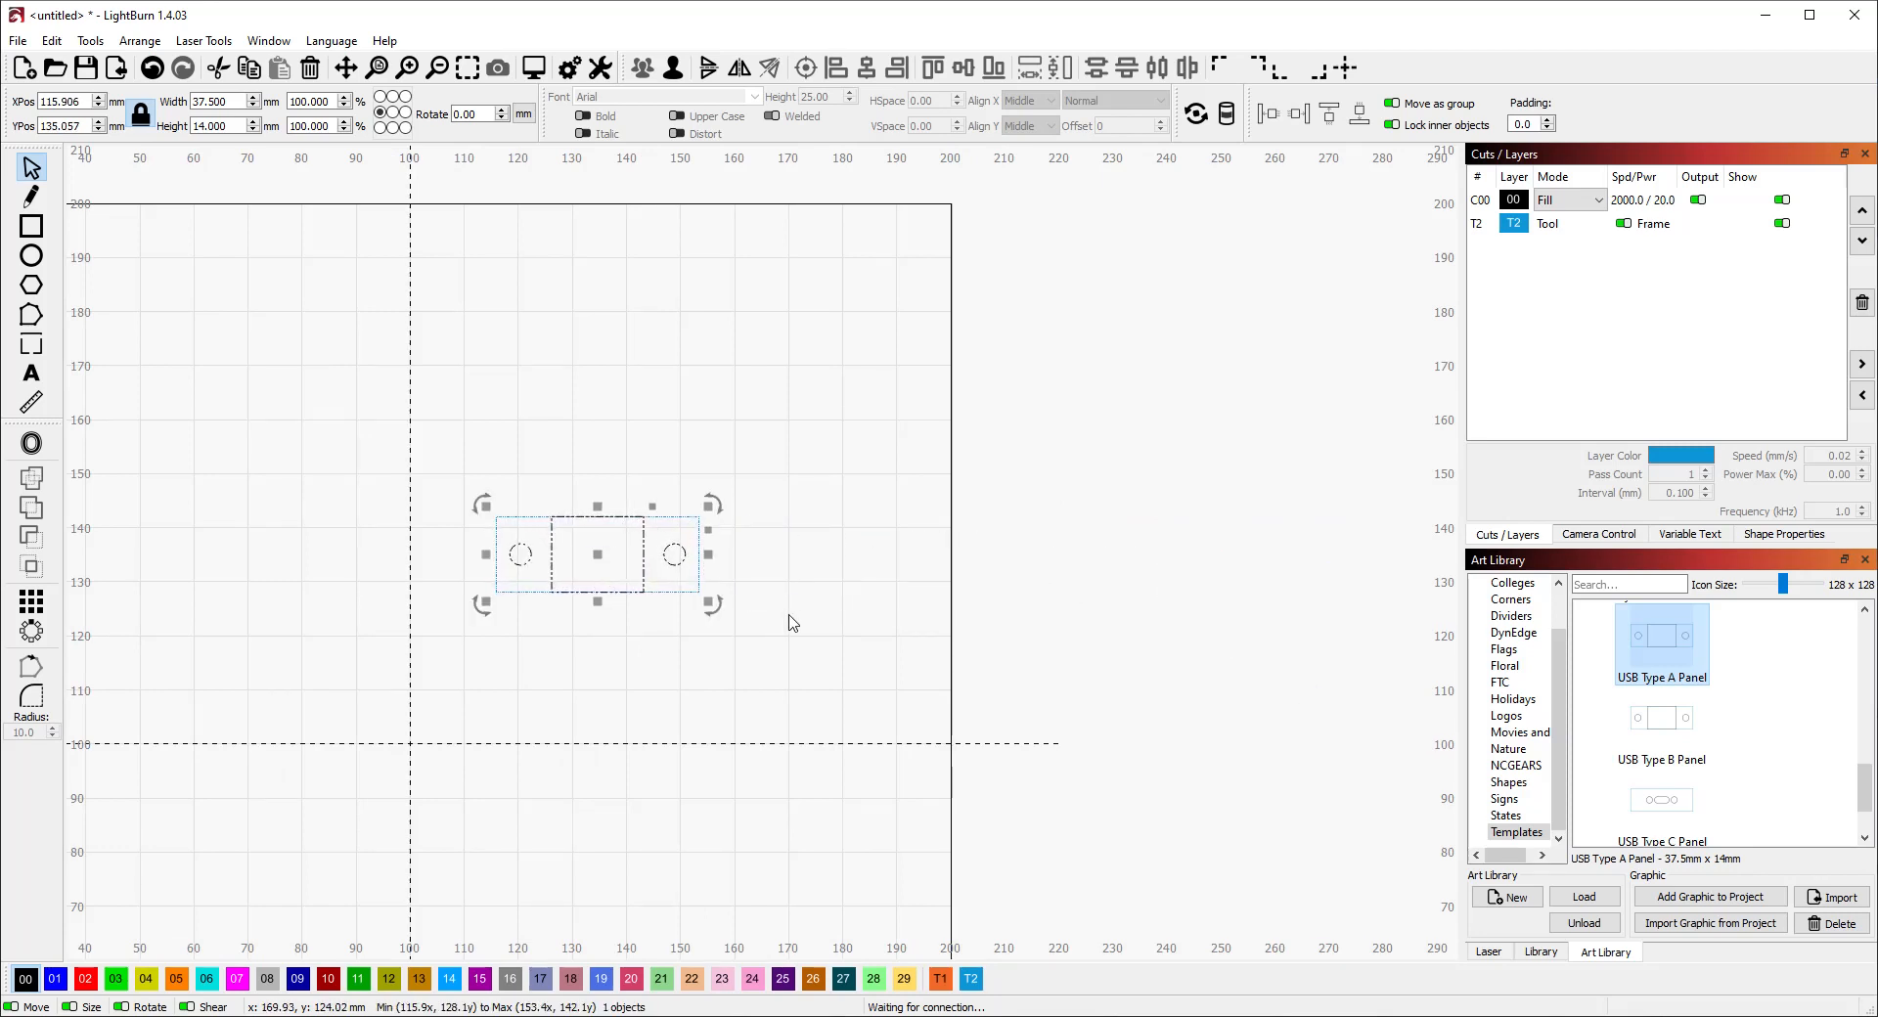
{"action": "left_click", "coordinate": [795, 548]}
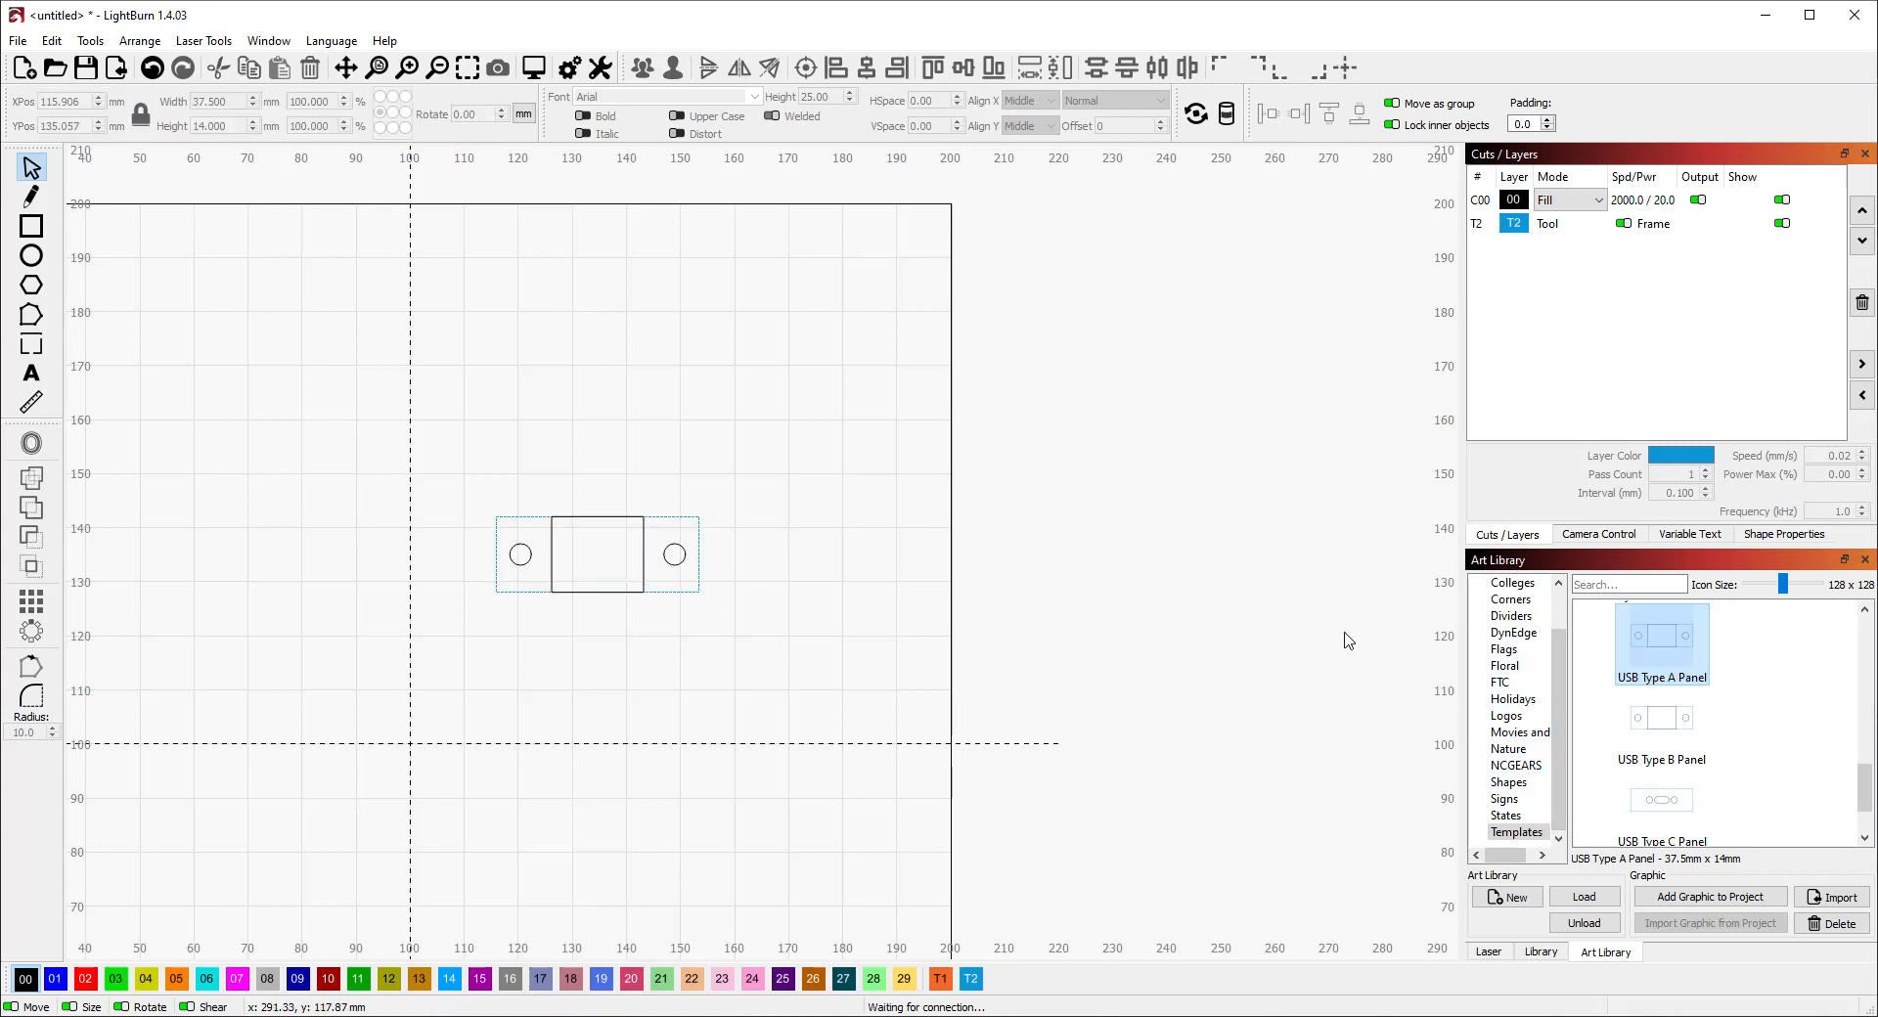
Step: Create a new art library named MILaserGuy in the LightBurn folder
{"action": "left_click", "coordinate": [32, 256]}
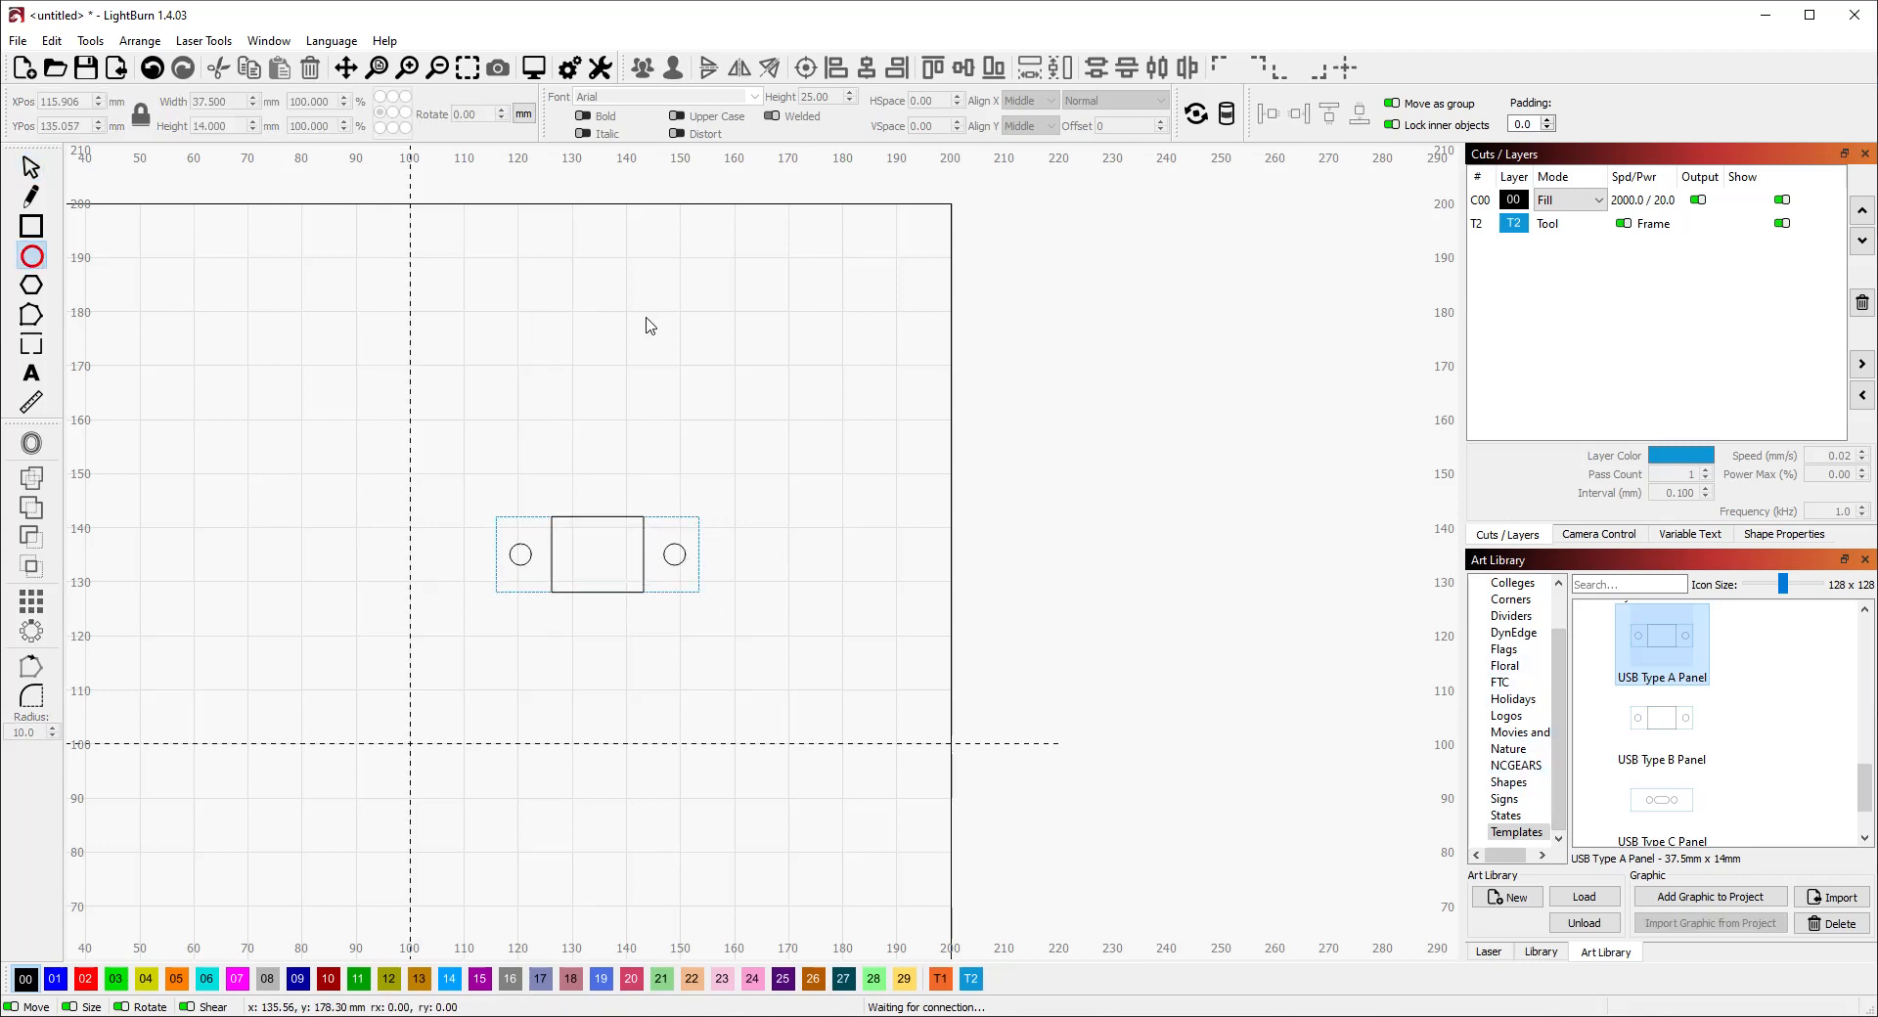
{"action": "left_click", "coordinate": [1515, 897]}
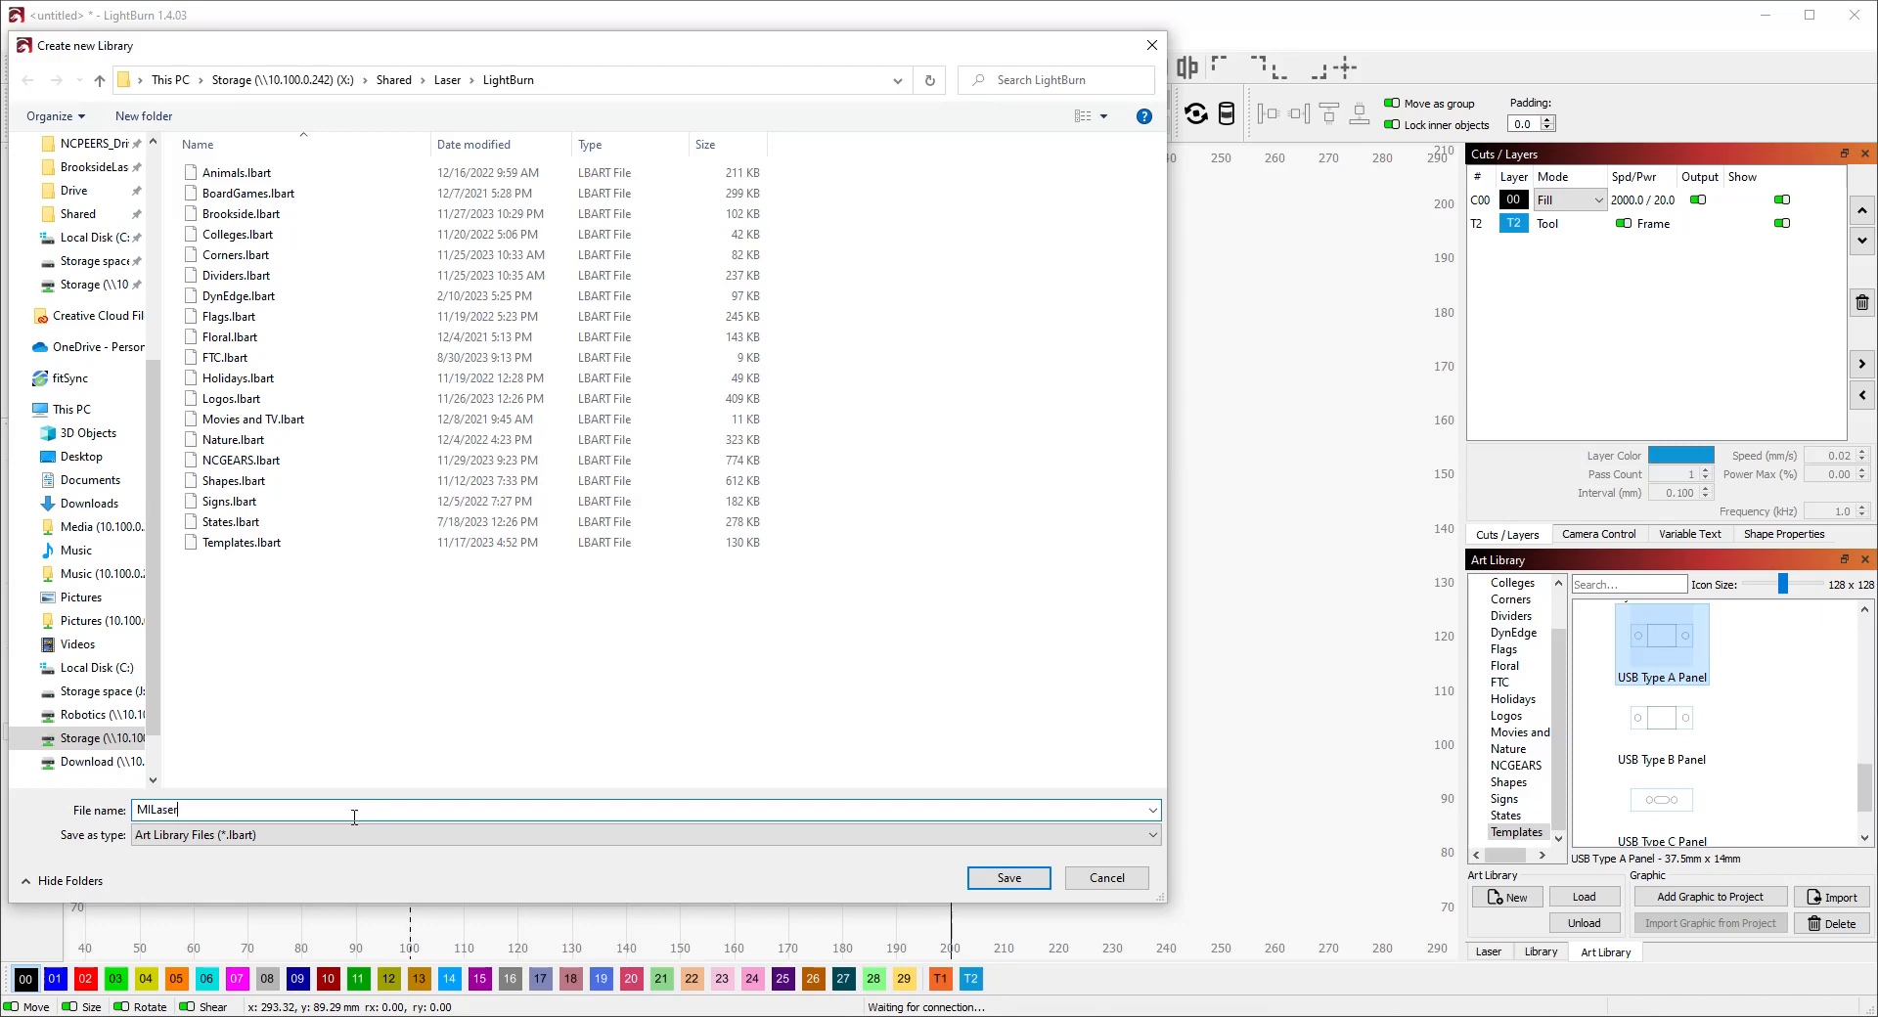
{"action": "key", "text": "Return"}
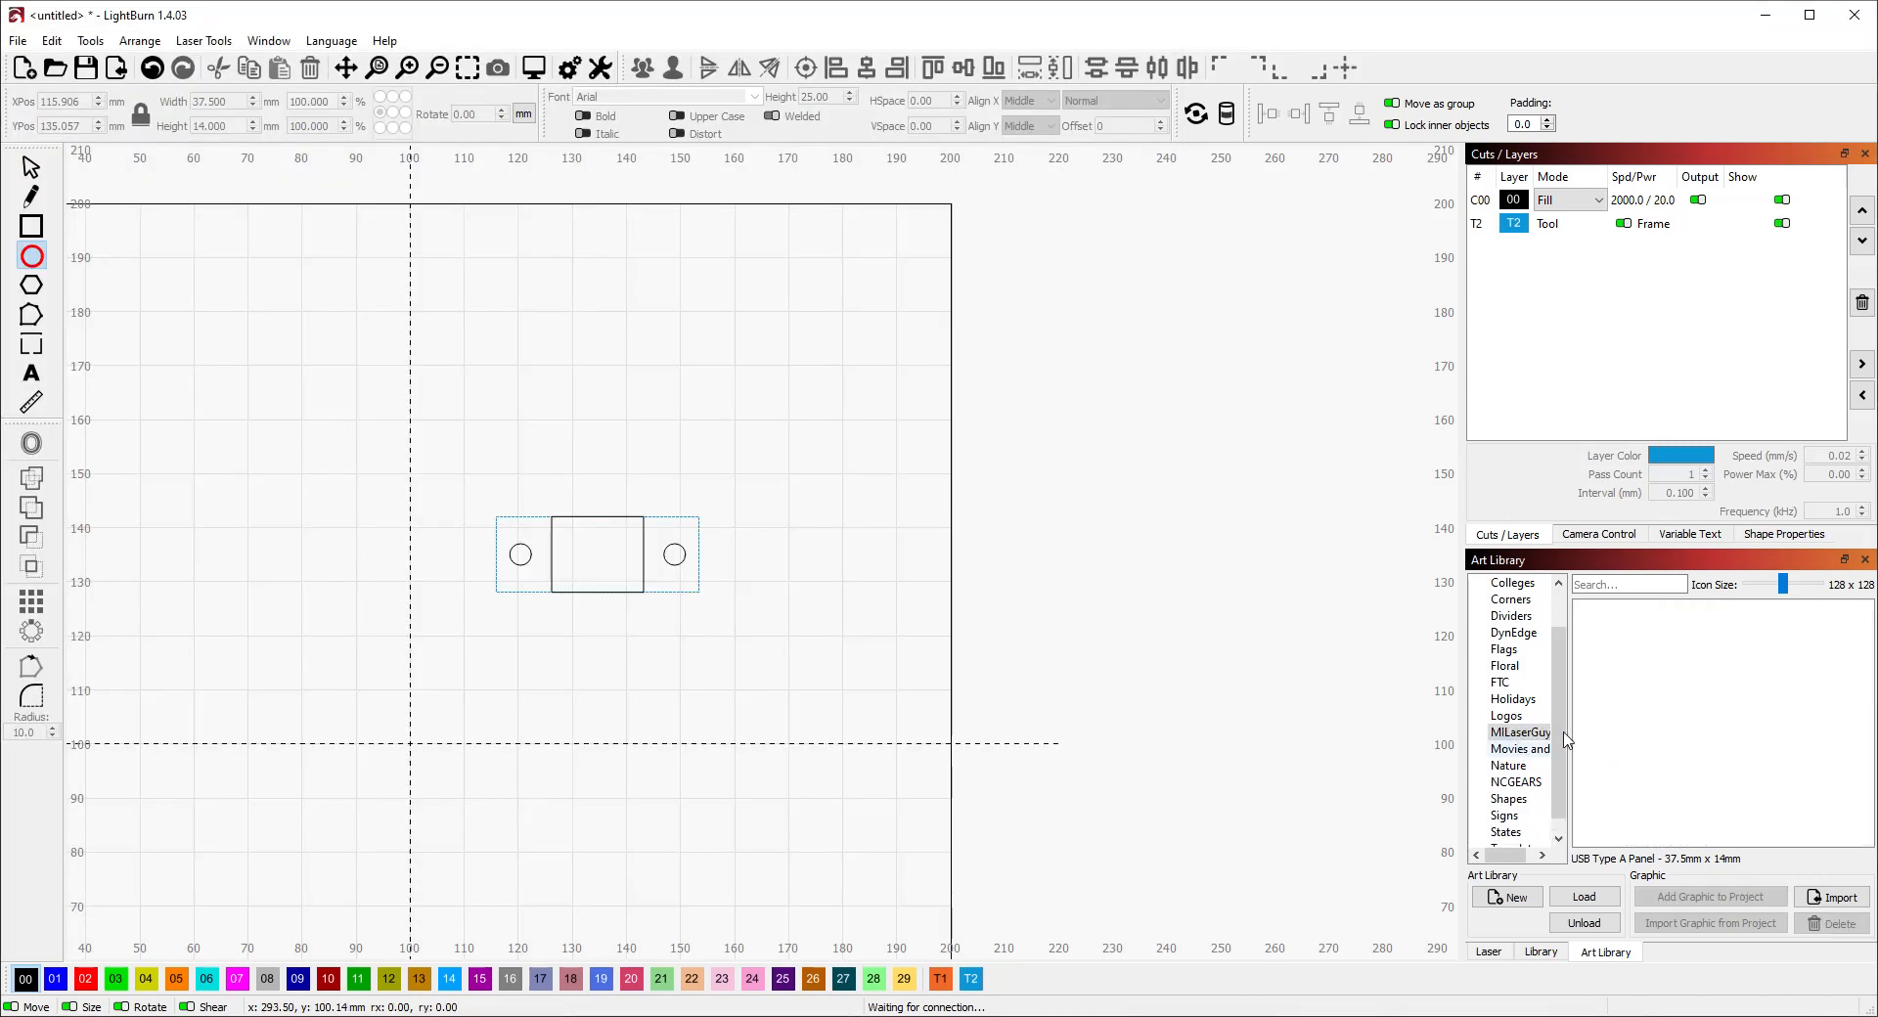
Step: Draw an ellipse about 68 by 31 mm around the USB panel graphic, and delete both objects
{"action": "left_click_drag", "start_coordinate": [472, 490], "coordinate": [831, 646]}
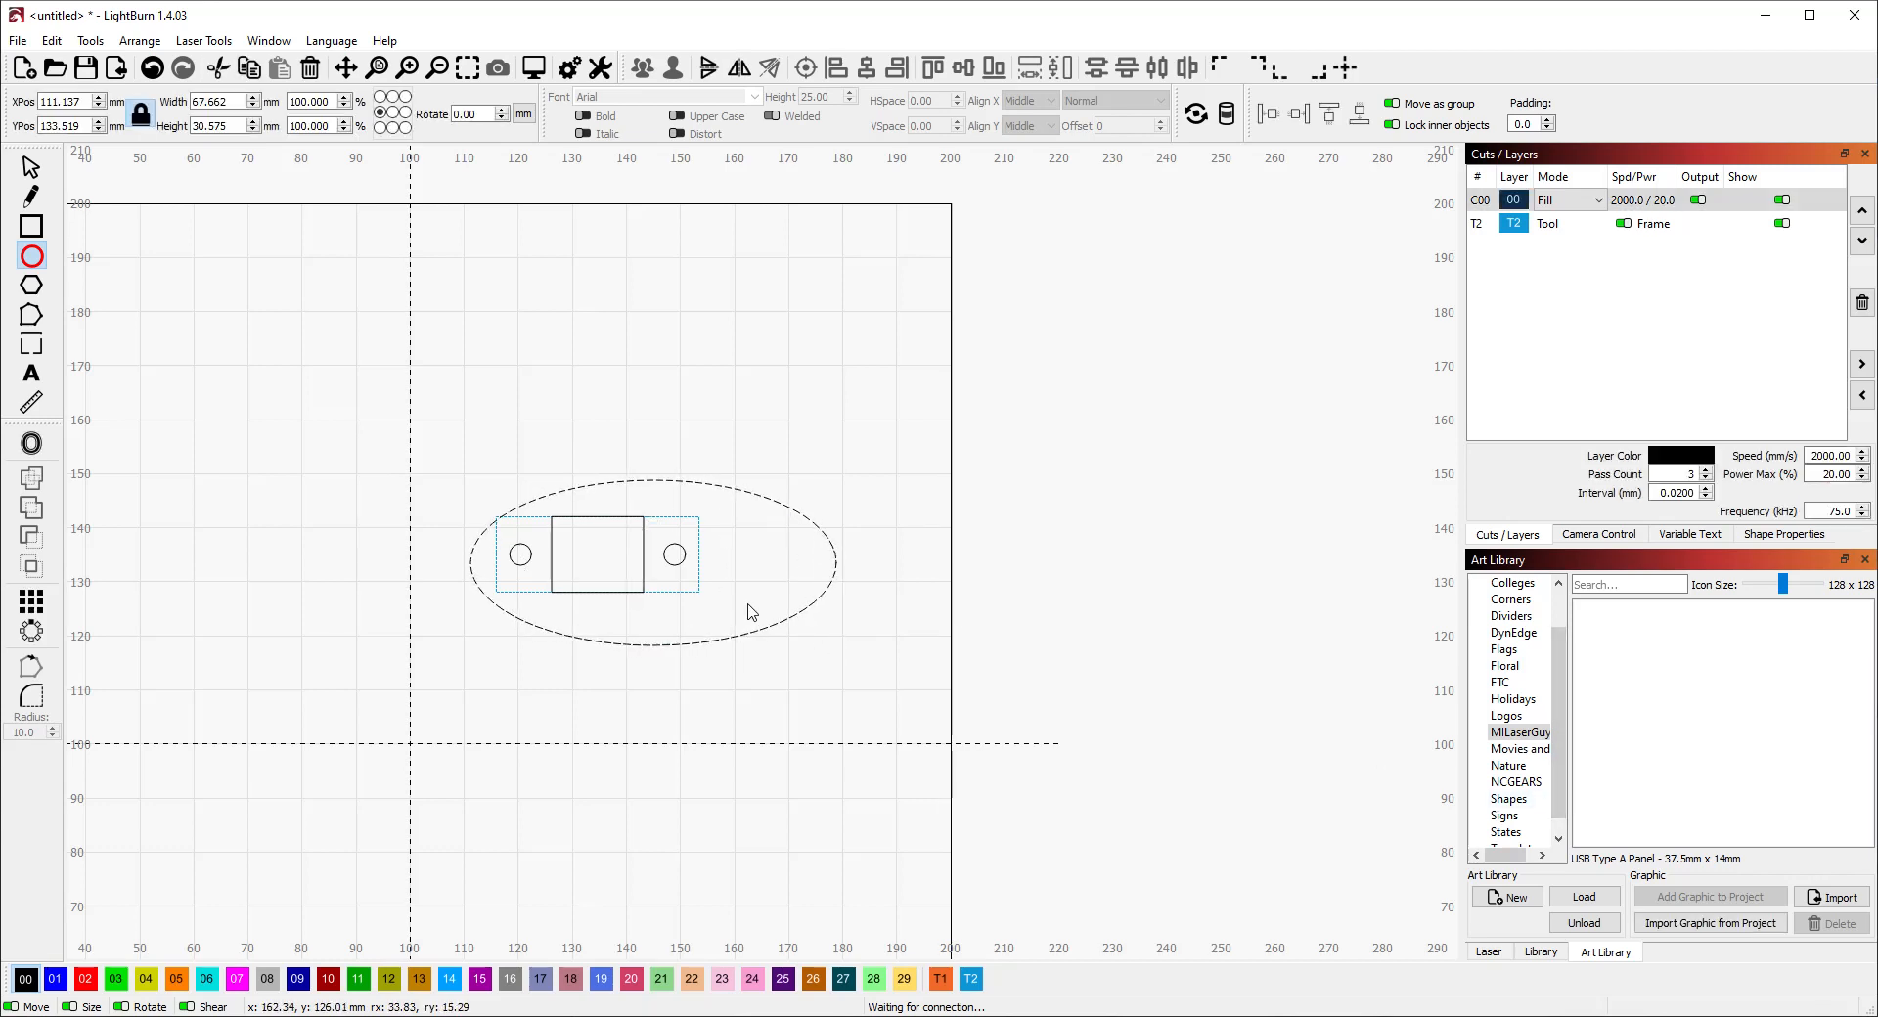
{"action": "left_click", "coordinate": [31, 167]}
{"action": "left_click_drag", "start_coordinate": [437, 402], "coordinate": [893, 724]}
{"action": "key", "text": "Delete"}
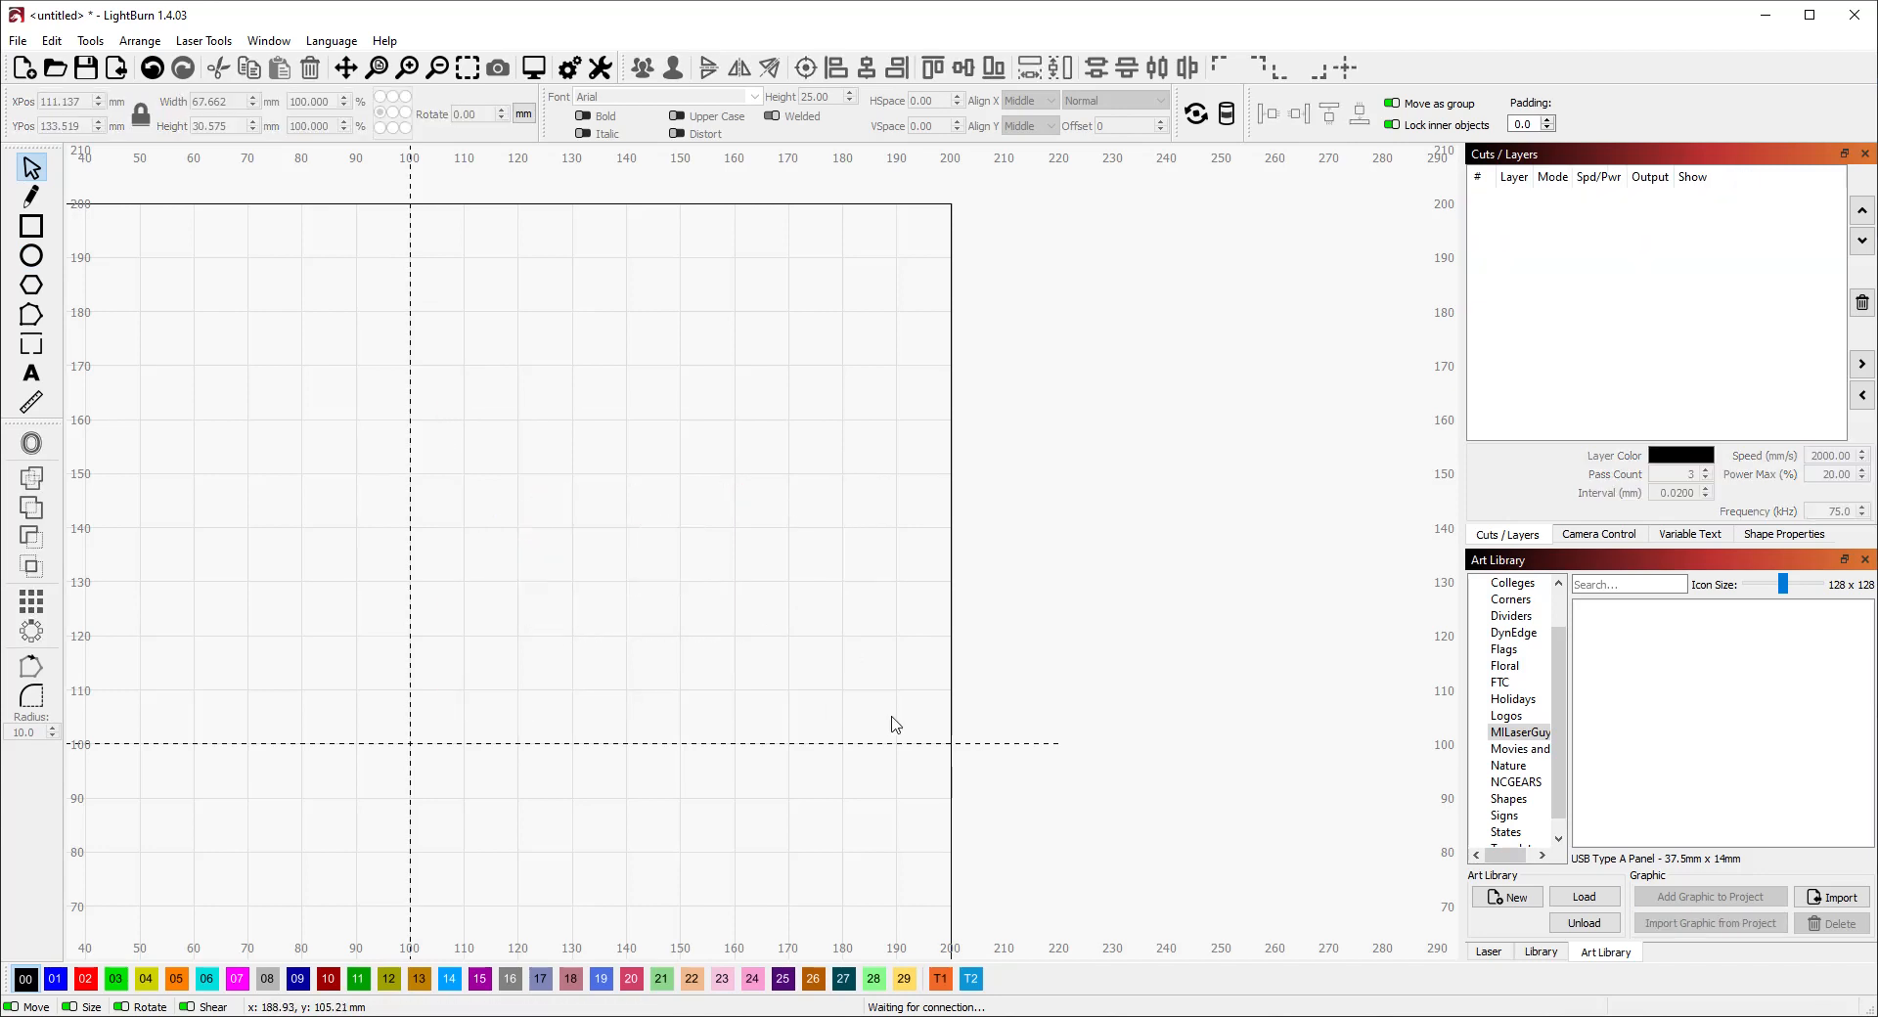
Step: Draw a rectangle about 55 by 41 mm on layer 00 in the upper right of the work area
{"action": "left_click", "coordinate": [32, 229]}
{"action": "left_click_drag", "start_coordinate": [527, 302], "coordinate": [825, 525]}
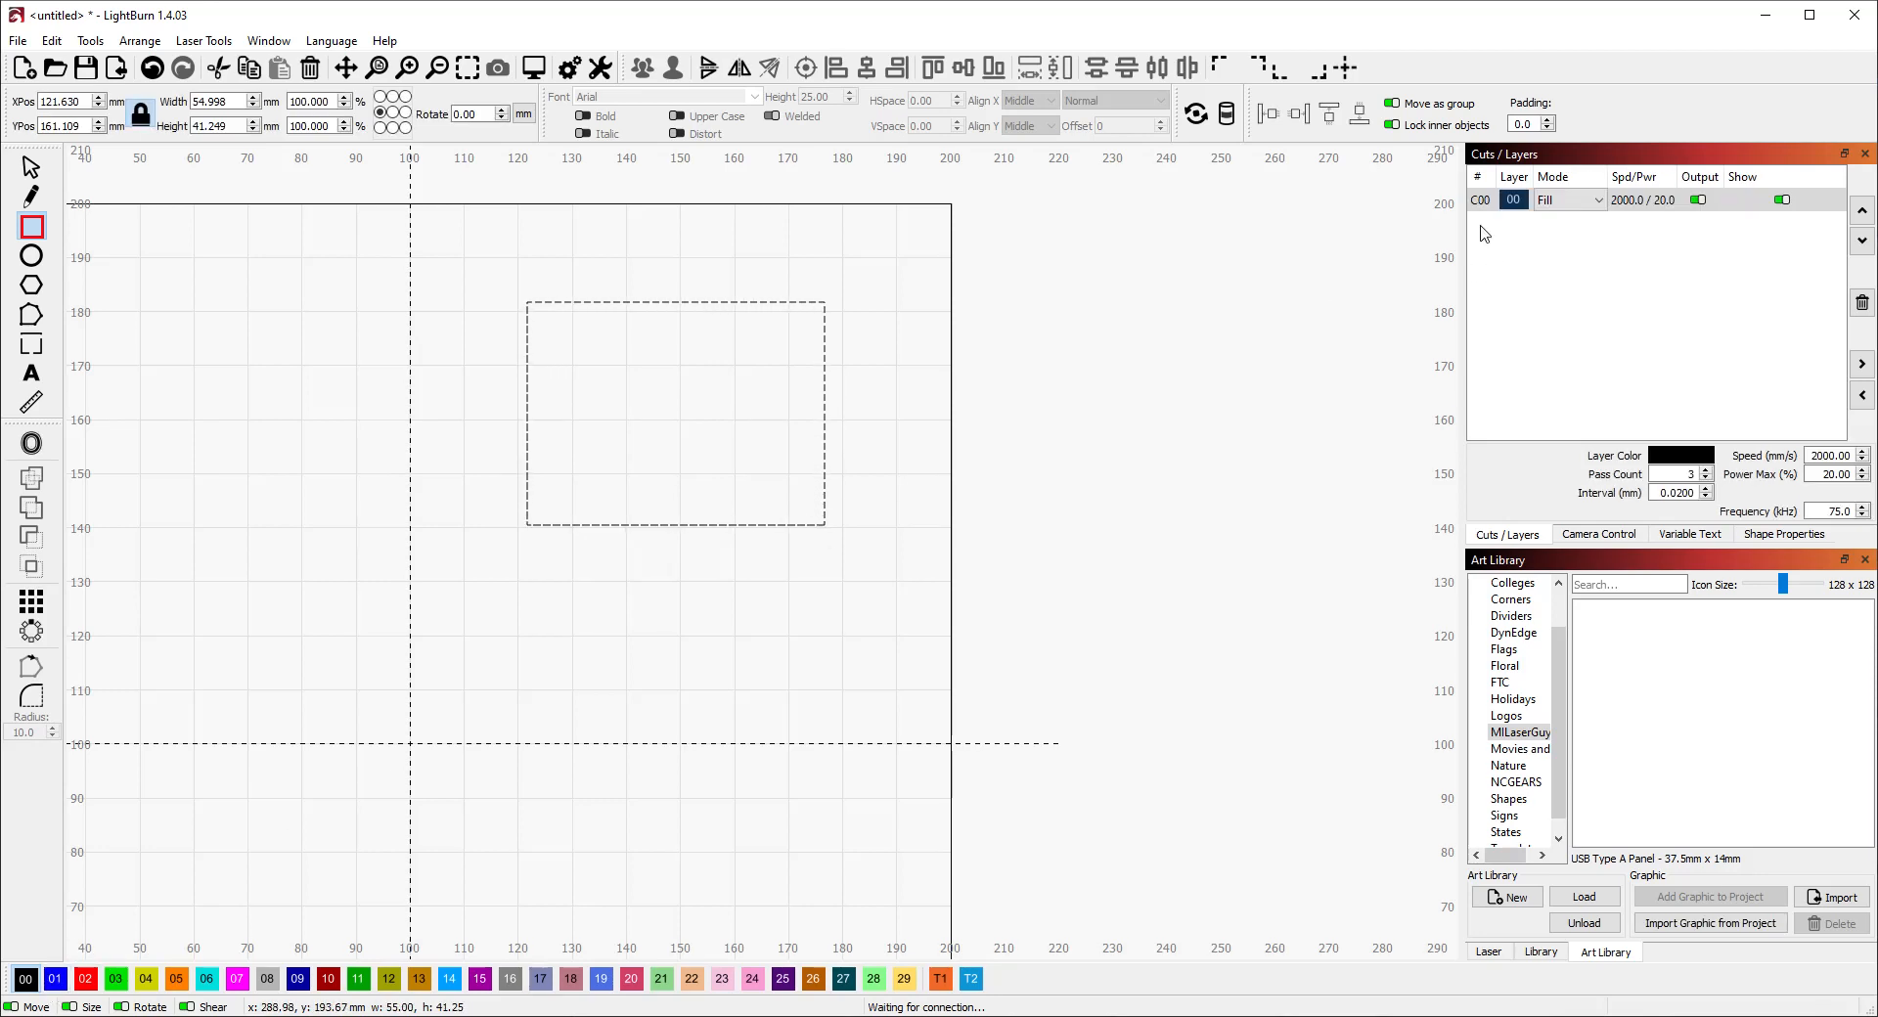
{"action": "left_click", "coordinate": [1640, 200]}
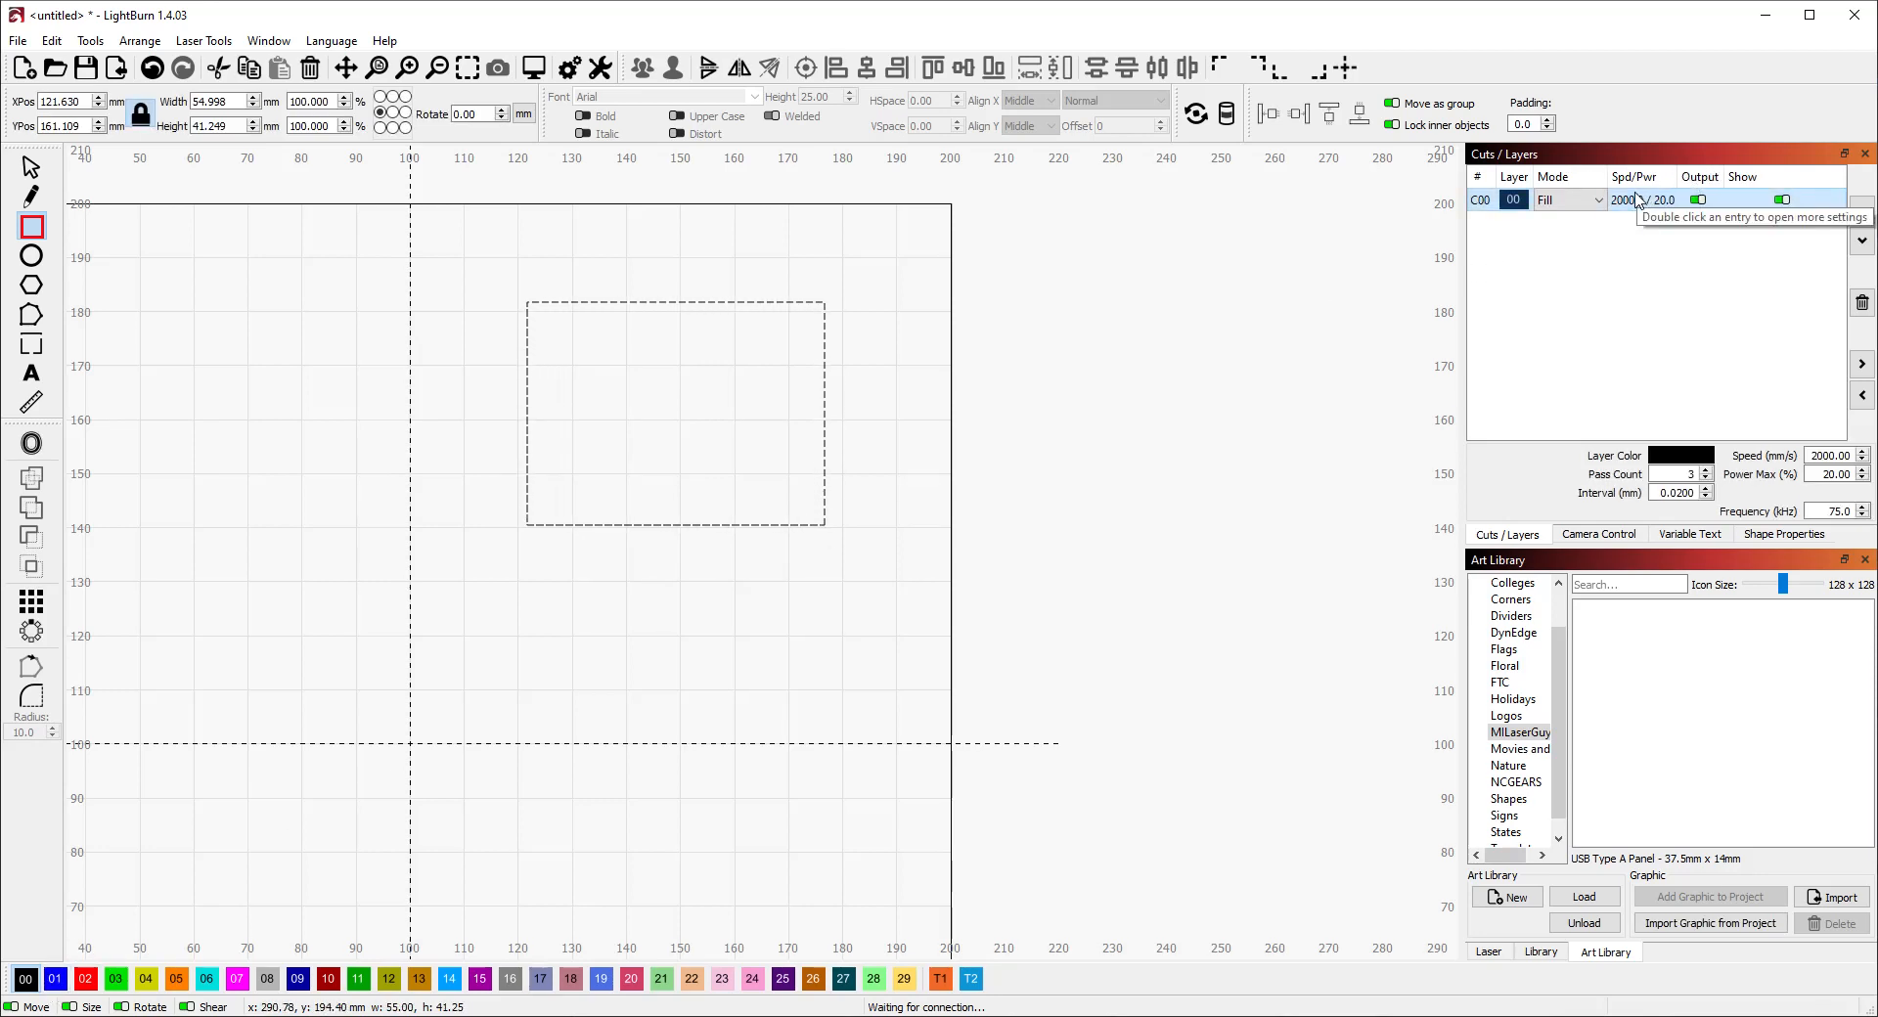
Step: Draw a hexagon about 33 by 24 mm inside the rectangle and assign it to the red layer 02
{"action": "left_click", "coordinate": [31, 284]}
{"action": "left_click_drag", "start_coordinate": [635, 375], "coordinate": [700, 424]}
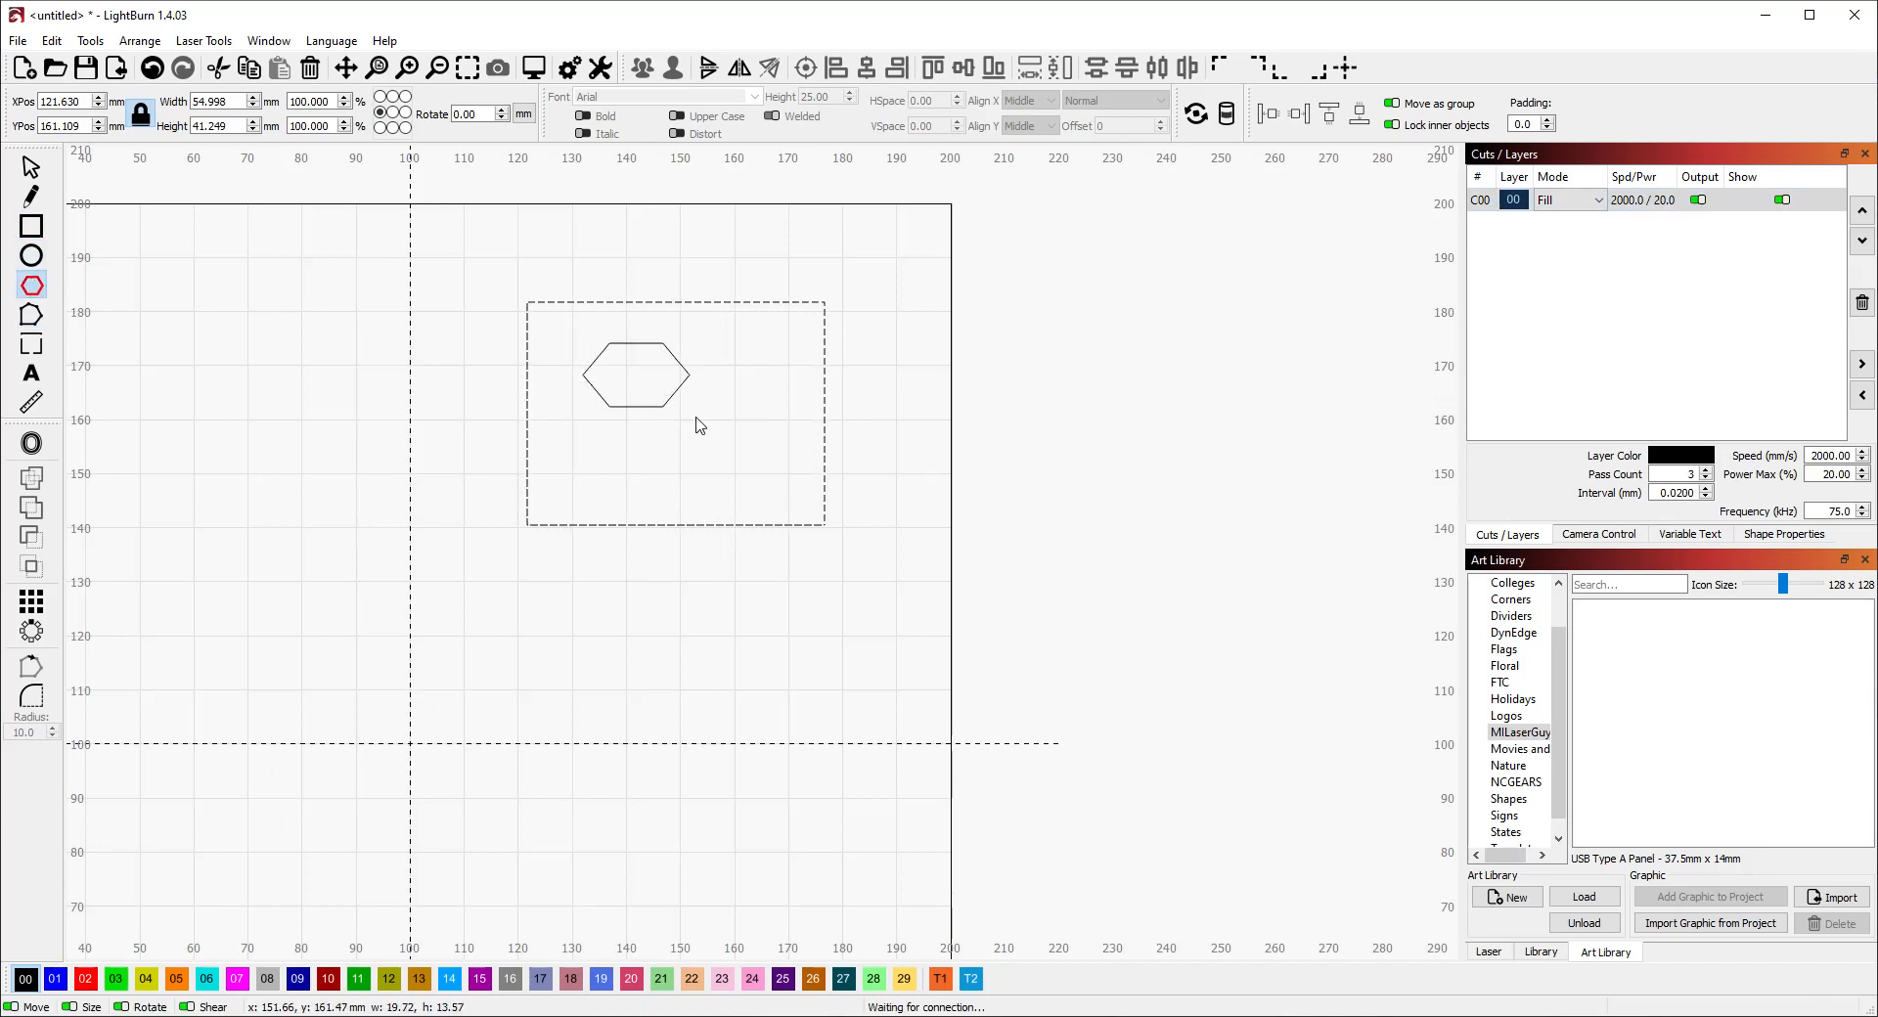
{"action": "left_click_drag", "start_coordinate": [761, 496], "coordinate": [764, 499]}
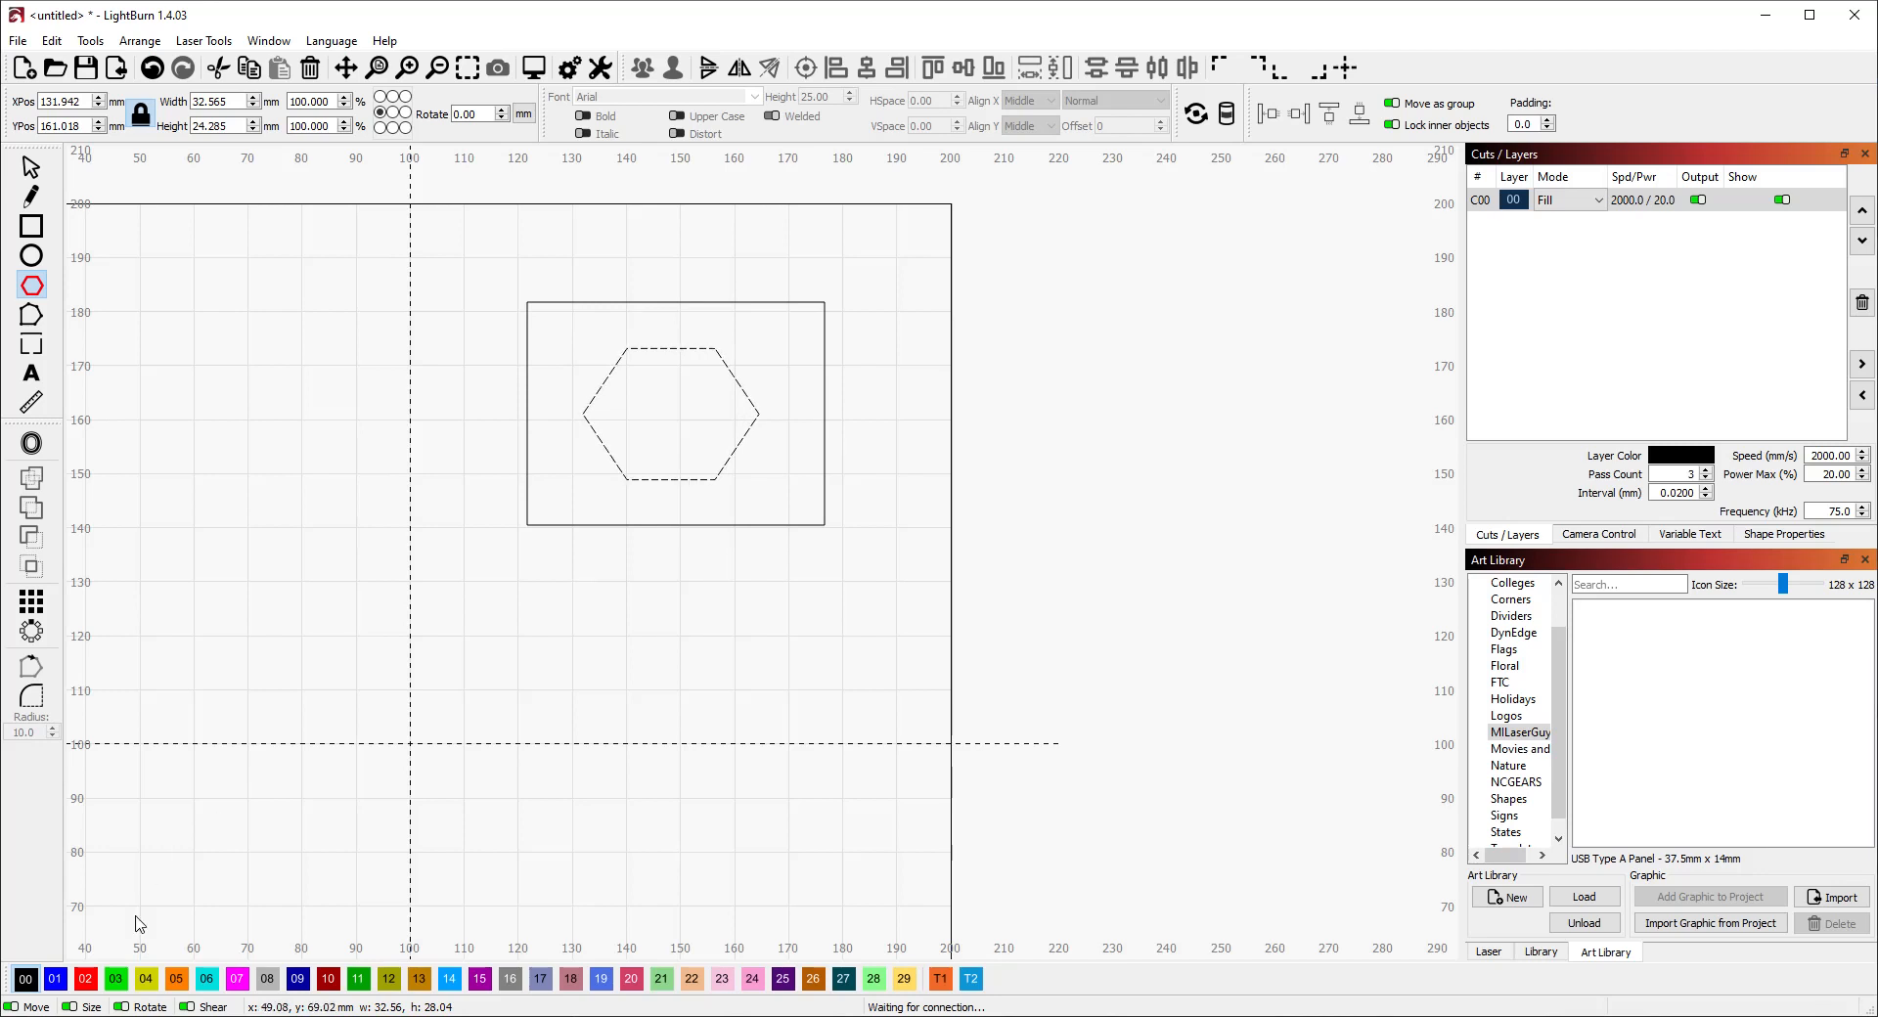
{"action": "left_click", "coordinate": [95, 976]}
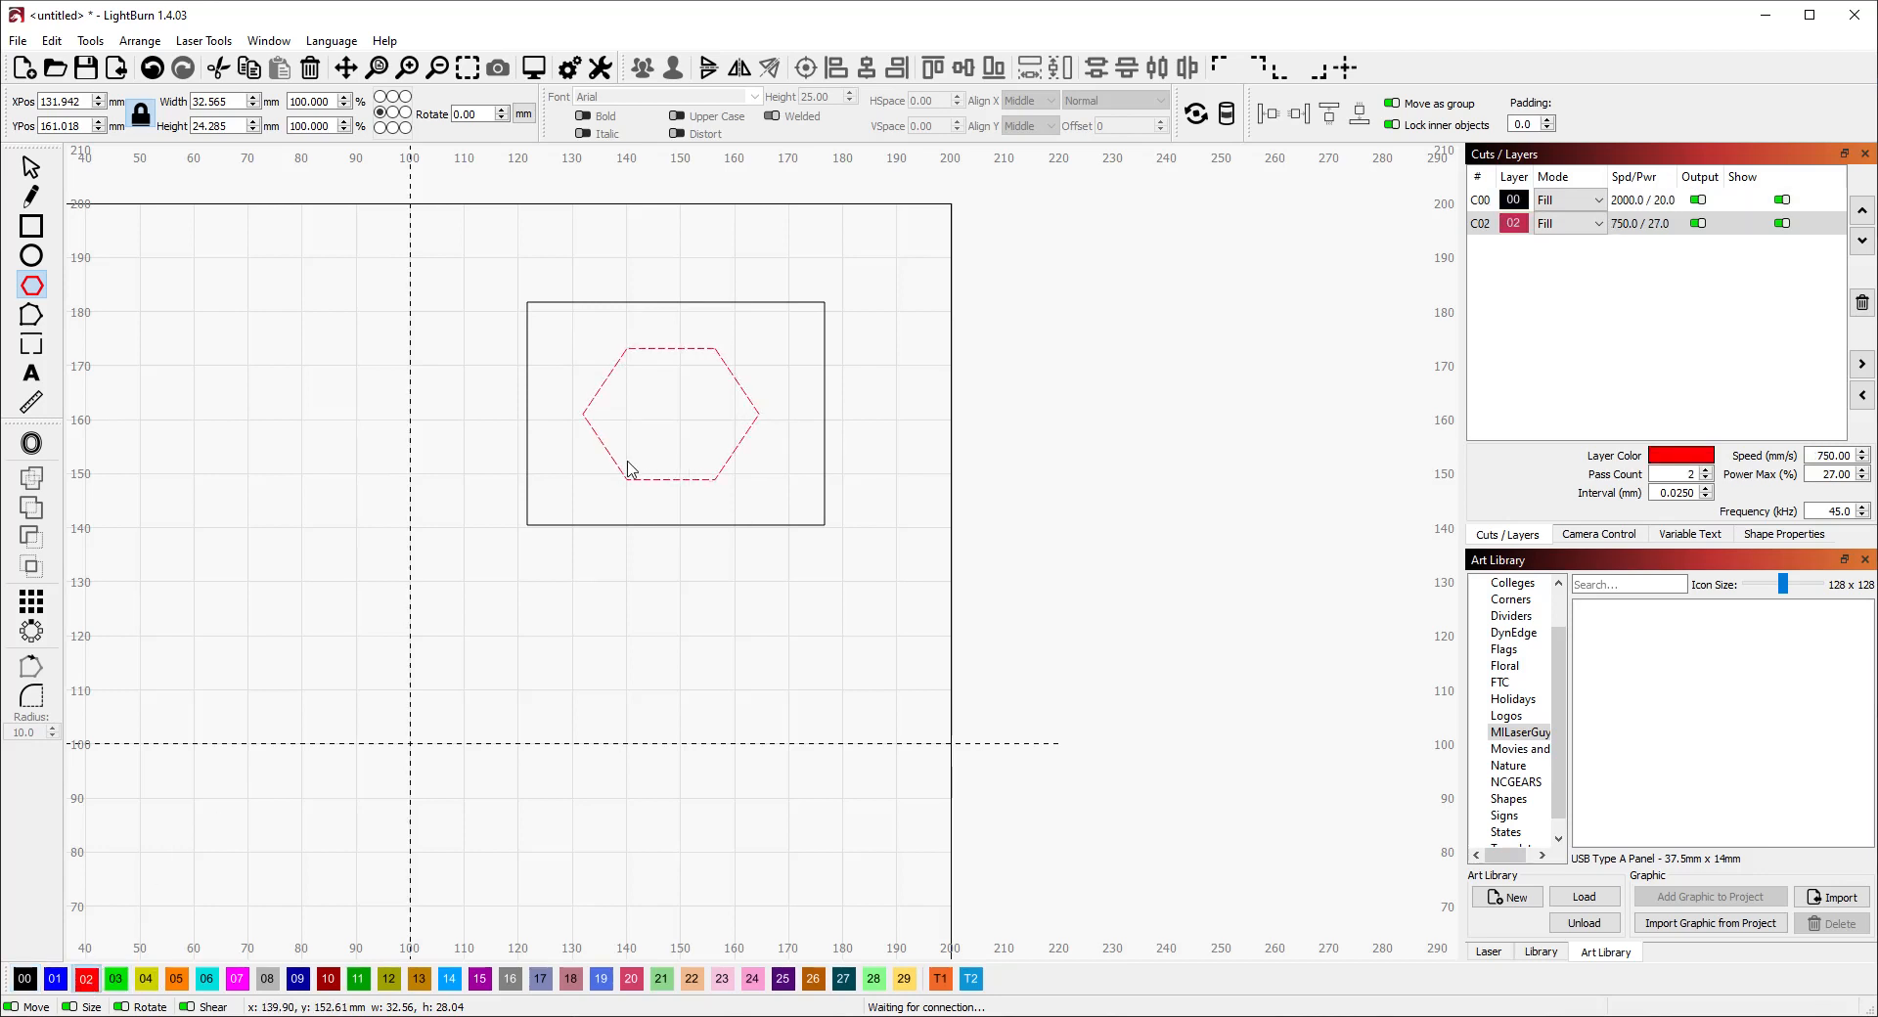
{"action": "left_click", "coordinate": [32, 167]}
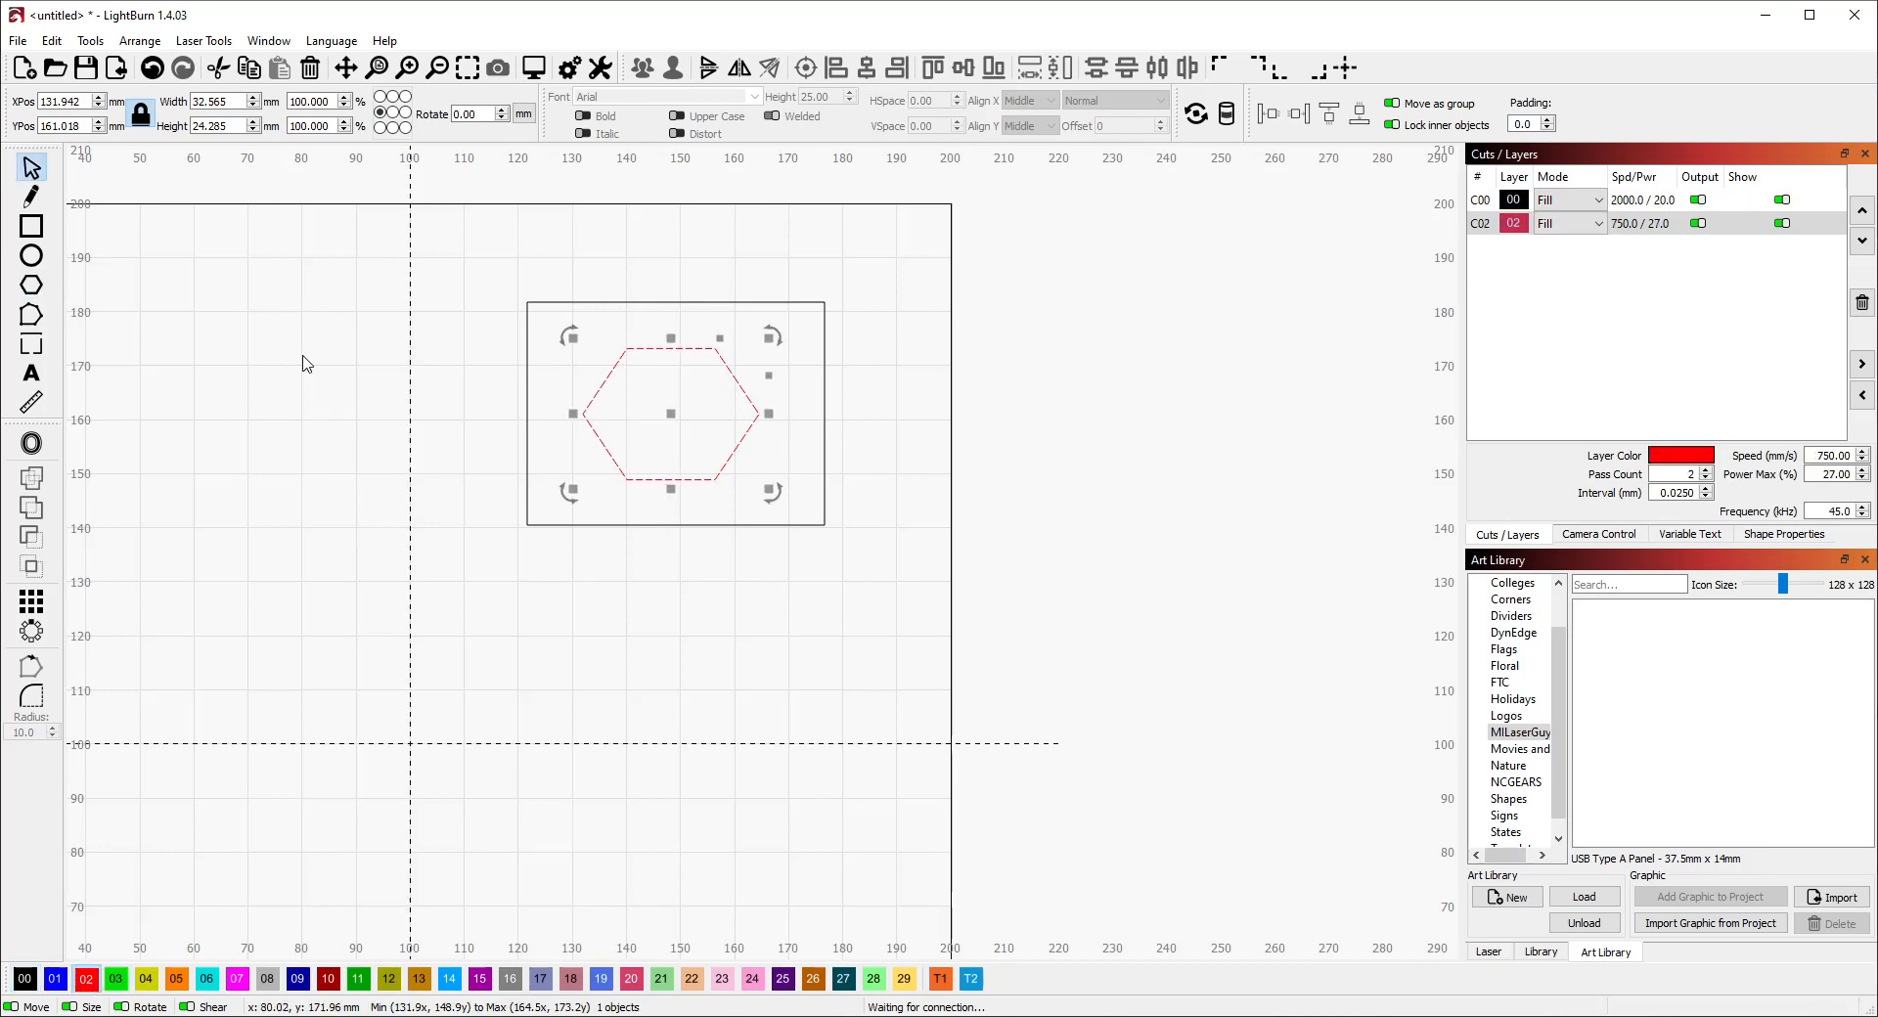
Step: Import the rectangle with the hexagon inside it into the MILaserGuy library as a graphic named Test Shape
{"action": "left_click", "coordinate": [612, 362]}
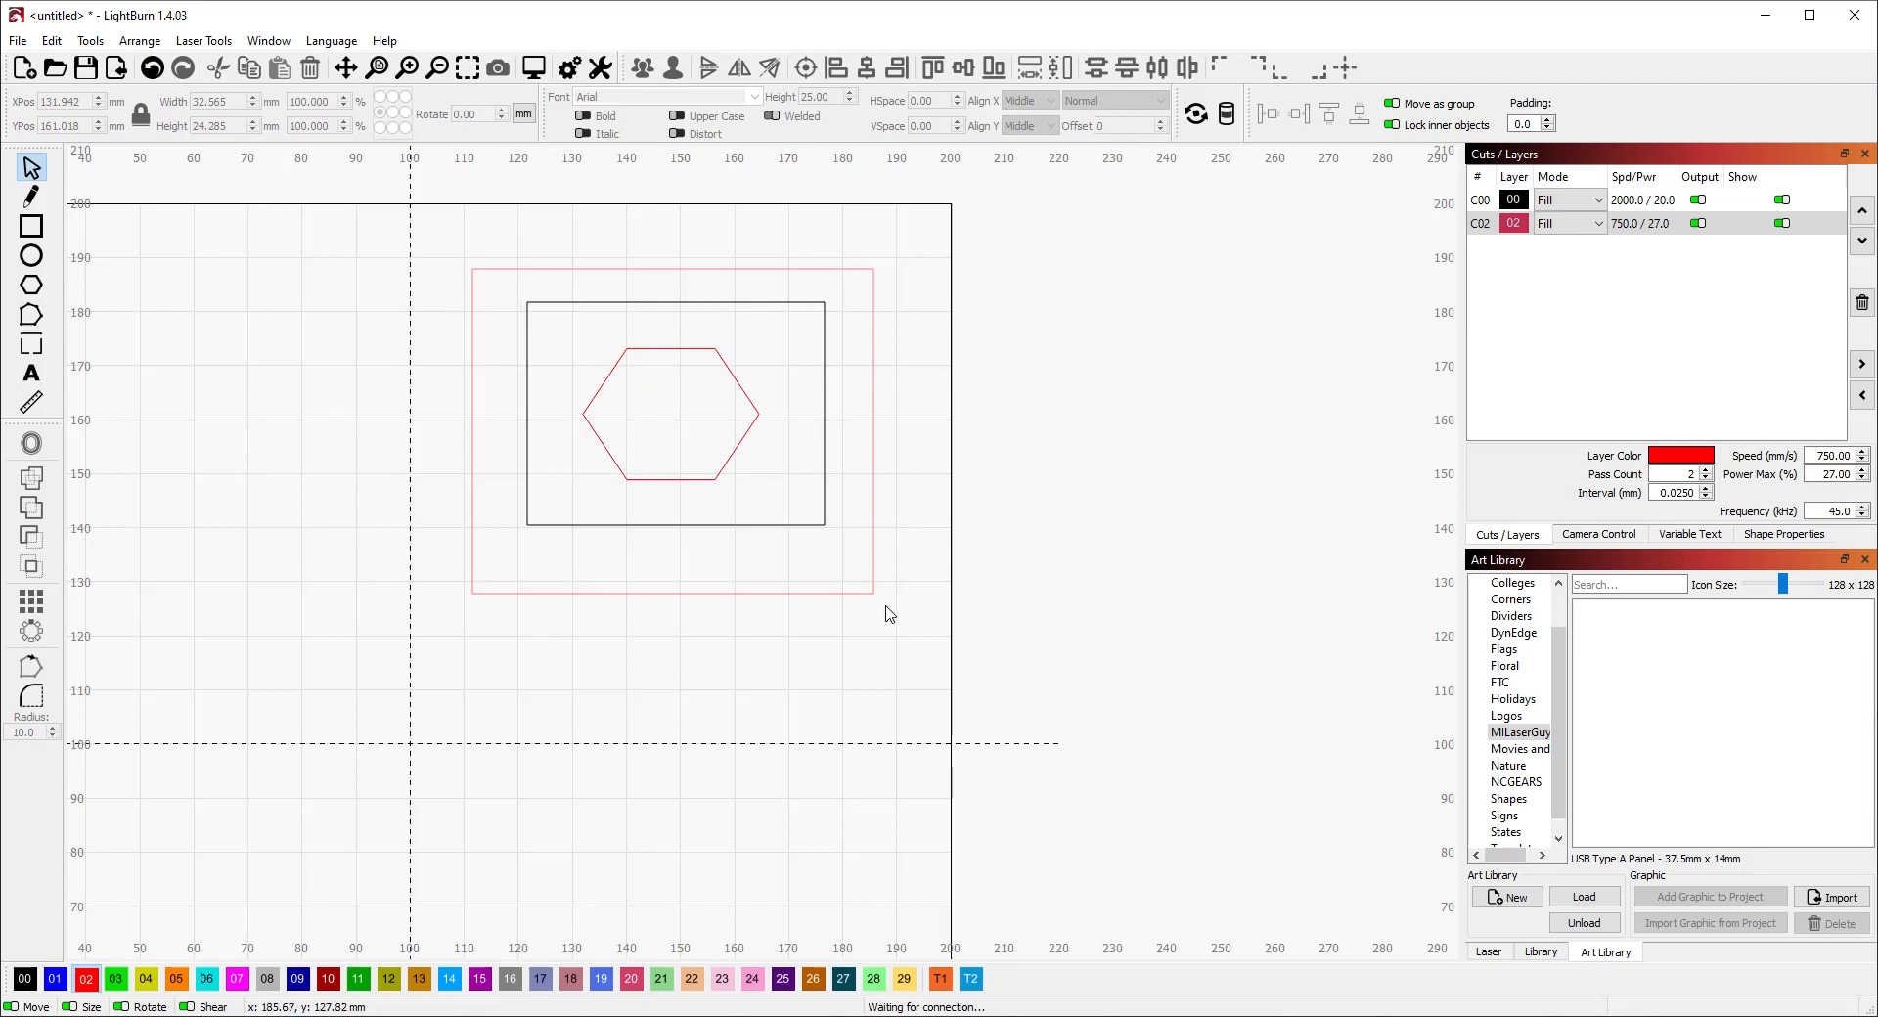
{"action": "left_click_drag", "start_coordinate": [886, 607], "coordinate": [898, 608]}
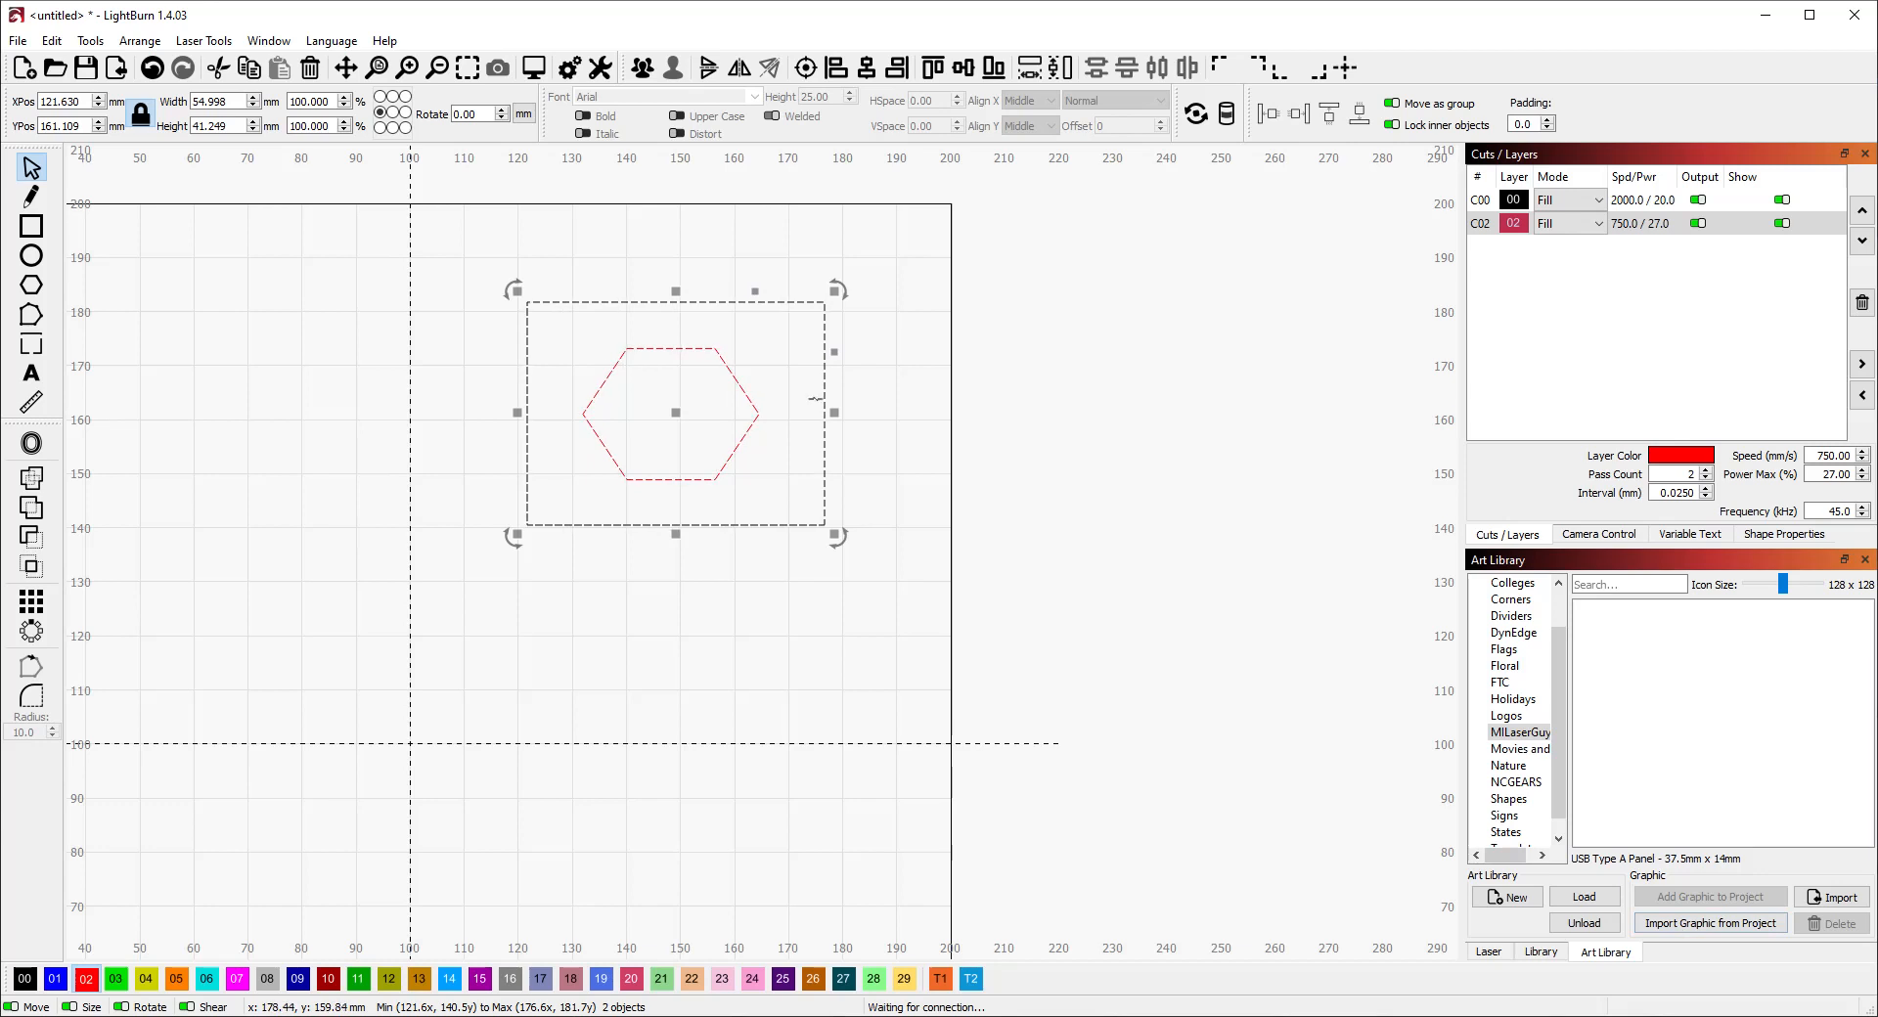
{"action": "left_click", "coordinate": [1717, 925]}
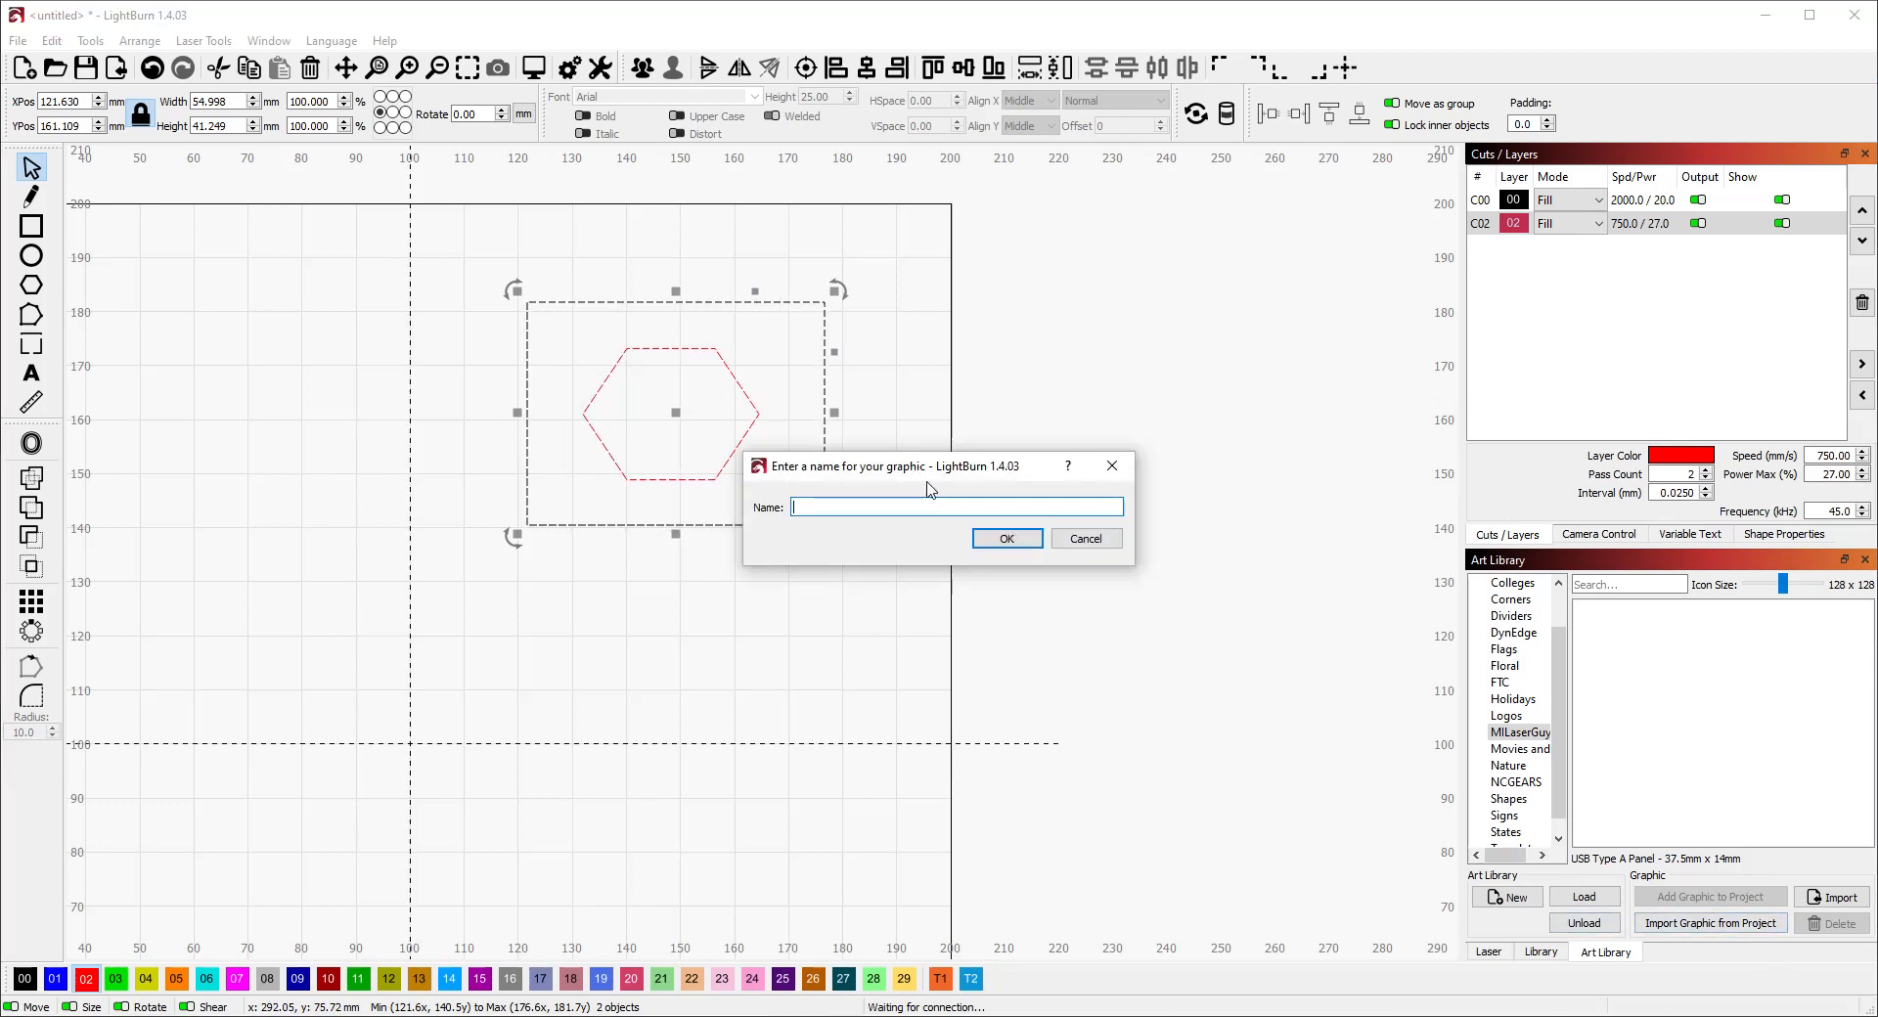
{"action": "left_click_drag", "start_coordinate": [893, 453], "coordinate": [1083, 557]}
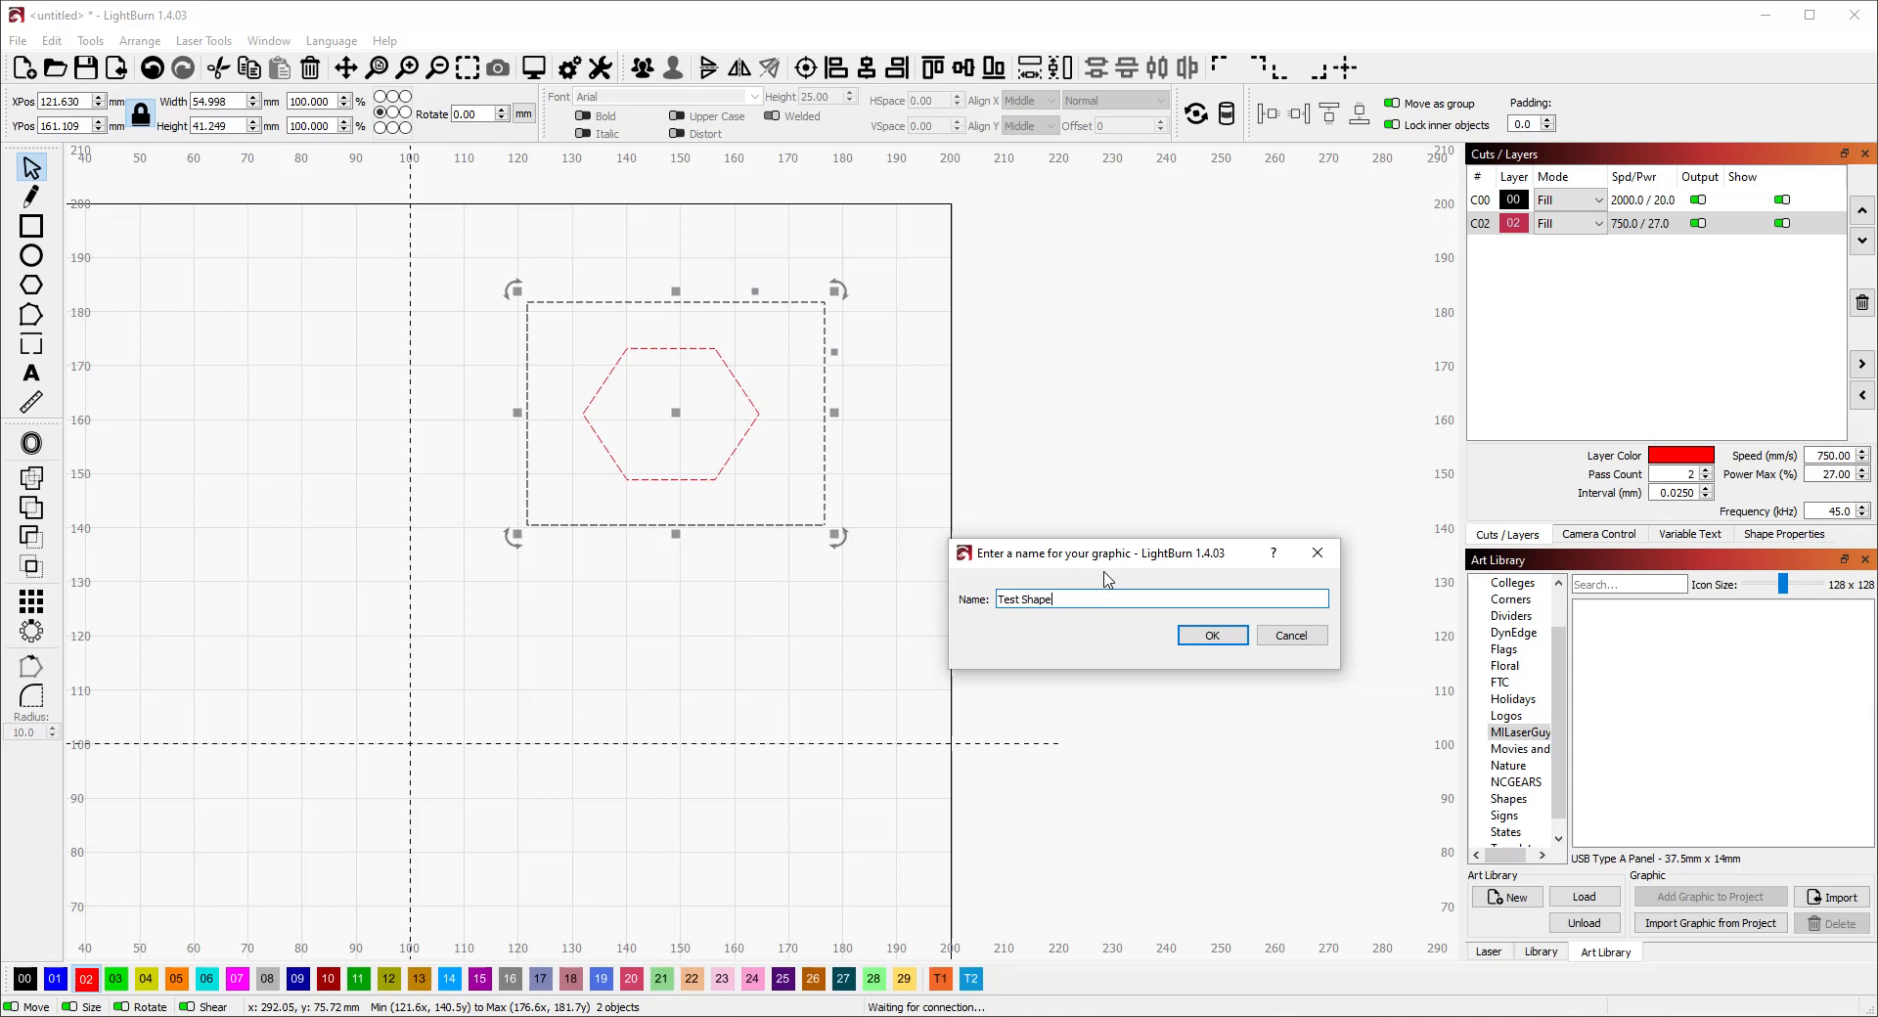
{"action": "left_click", "coordinate": [1205, 635]}
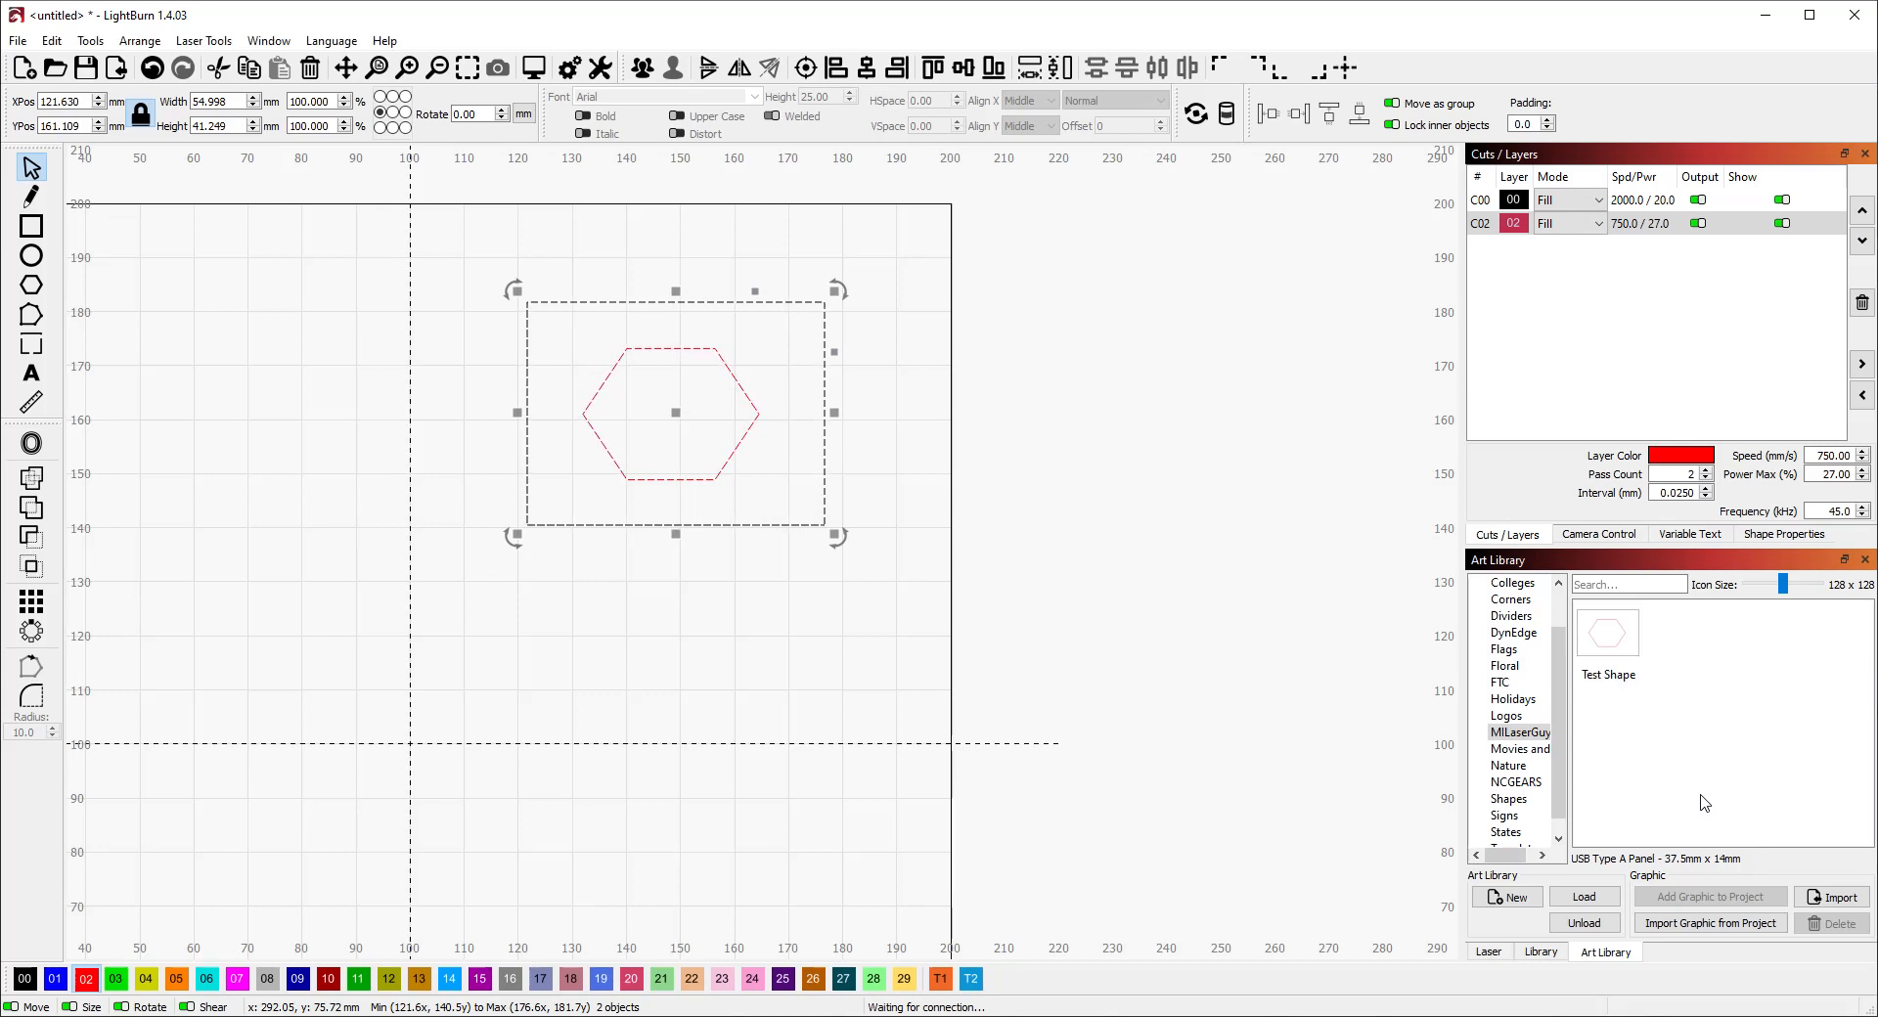
Step: Delete the original rectangle and hexagon from the work area
{"action": "left_click", "coordinate": [644, 515]}
{"action": "left_click_drag", "start_coordinate": [474, 218], "coordinate": [888, 601]}
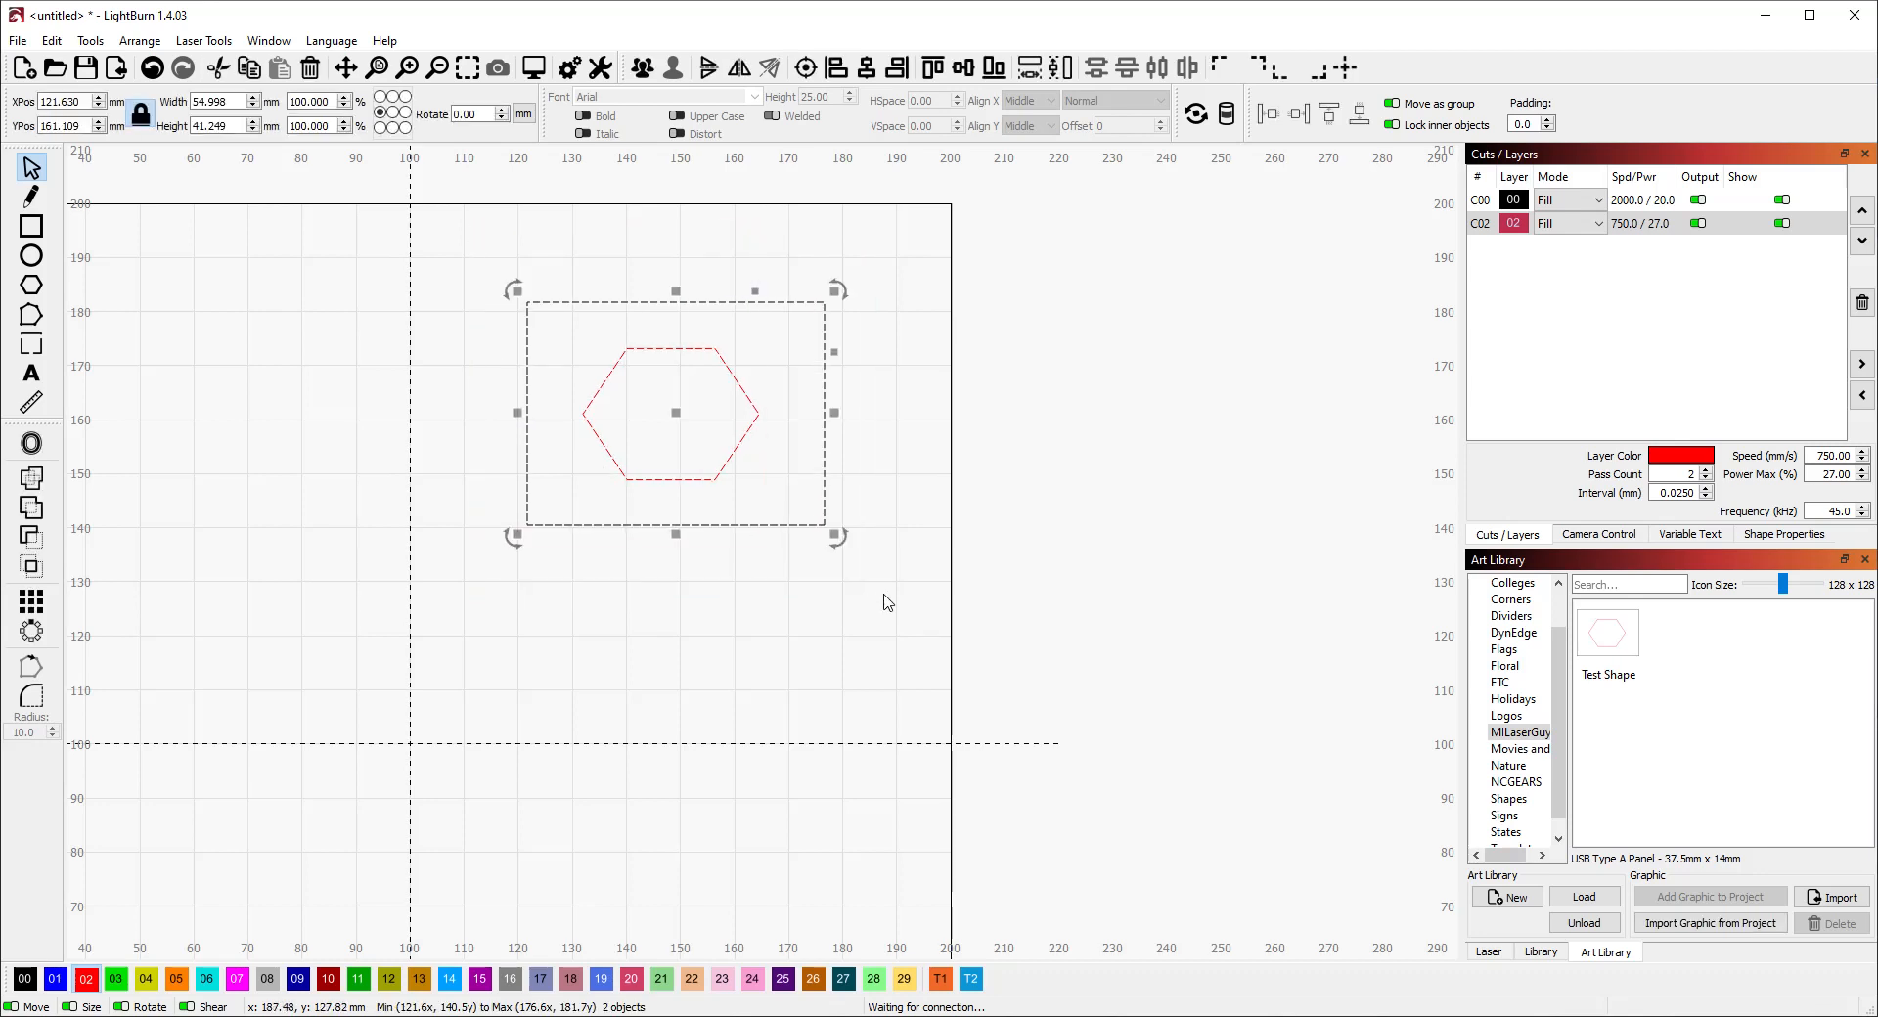
{"action": "key", "text": "Delete"}
Step: Add the stored Test Shape graphic to the project and delete the placed copy, keeping the graphic in the library
{"action": "left_click", "coordinate": [1609, 643]}
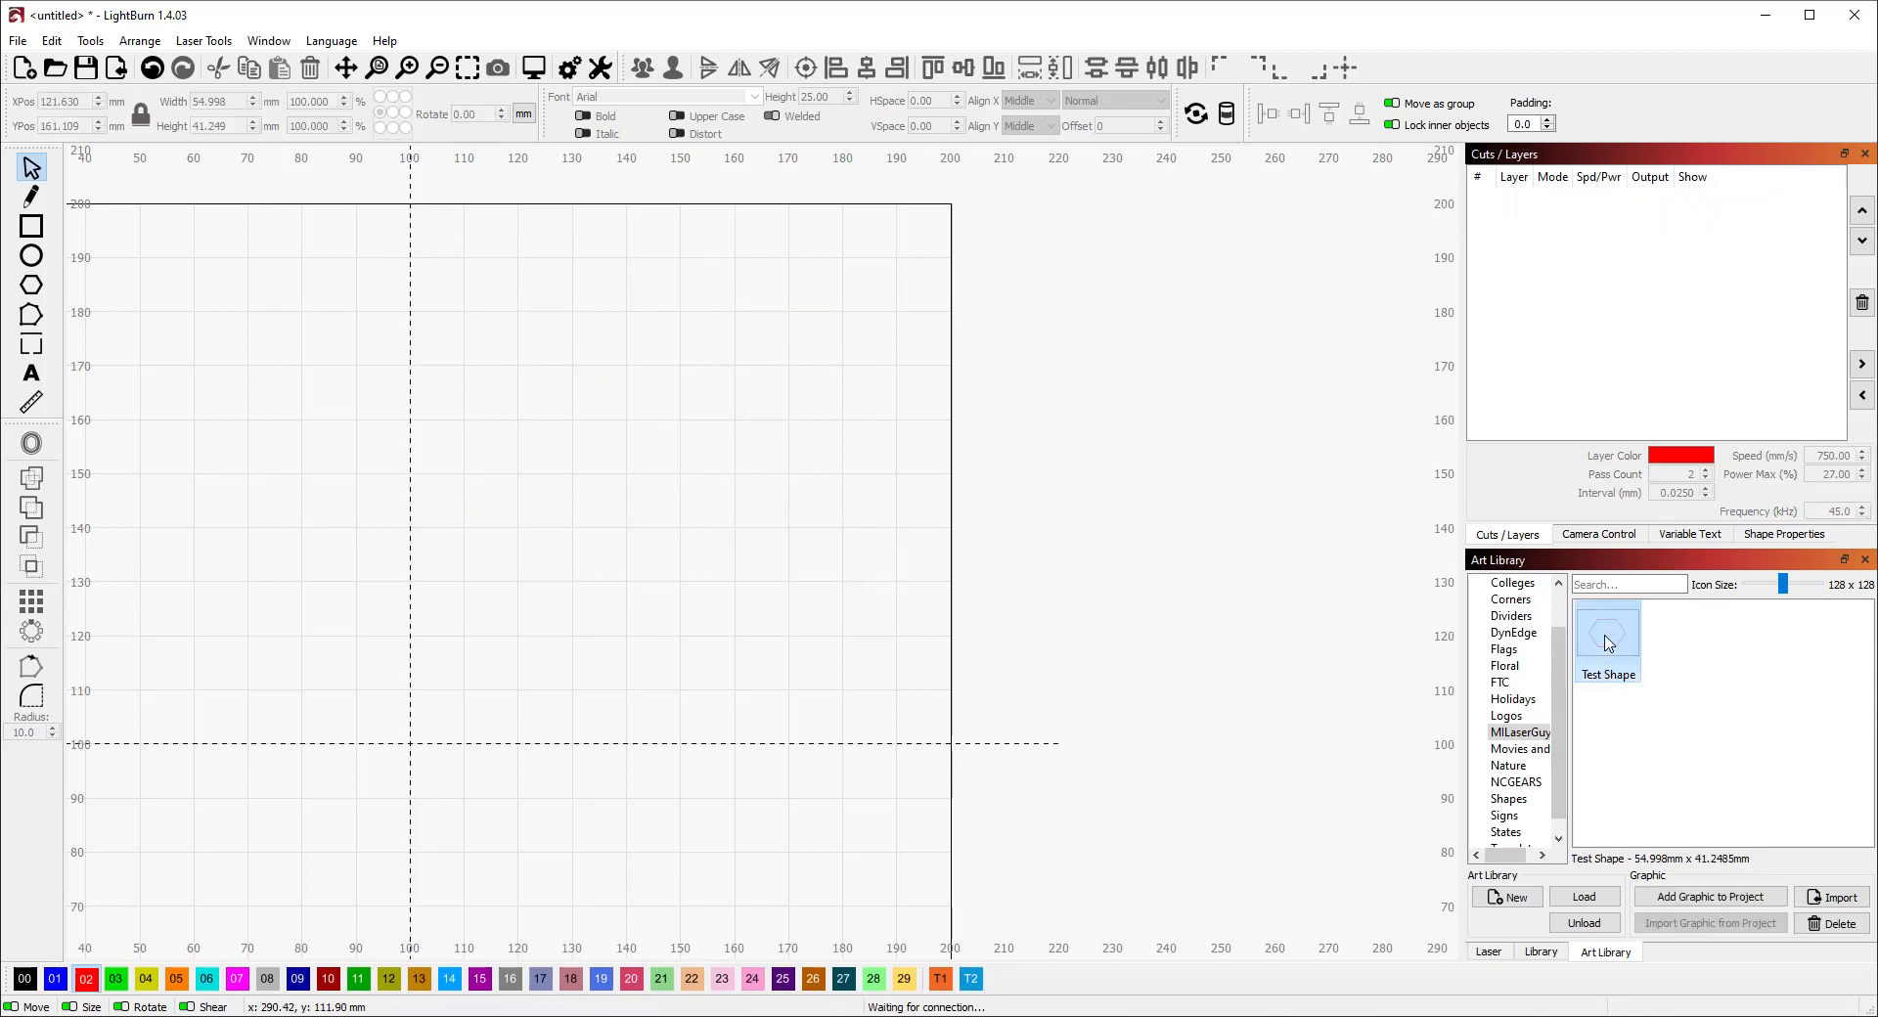
{"action": "double_click", "coordinate": [1609, 643]}
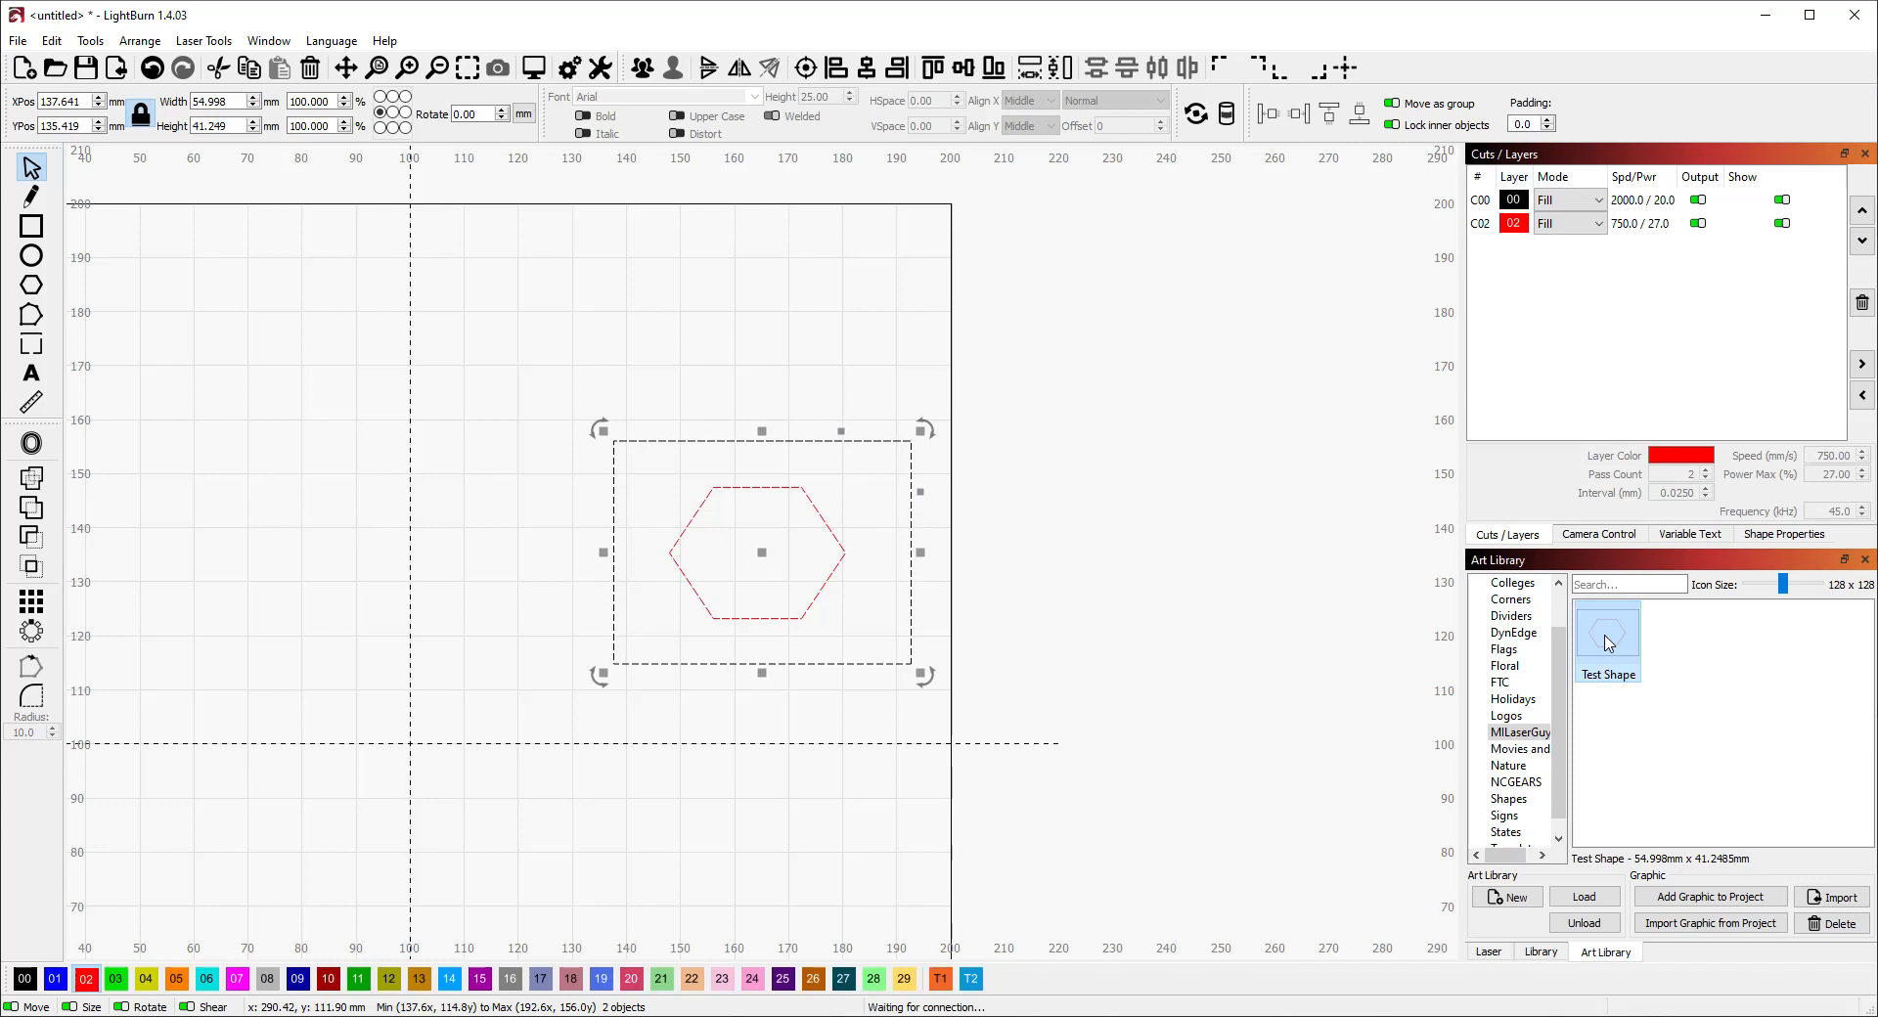
{"action": "key", "text": "Delete"}
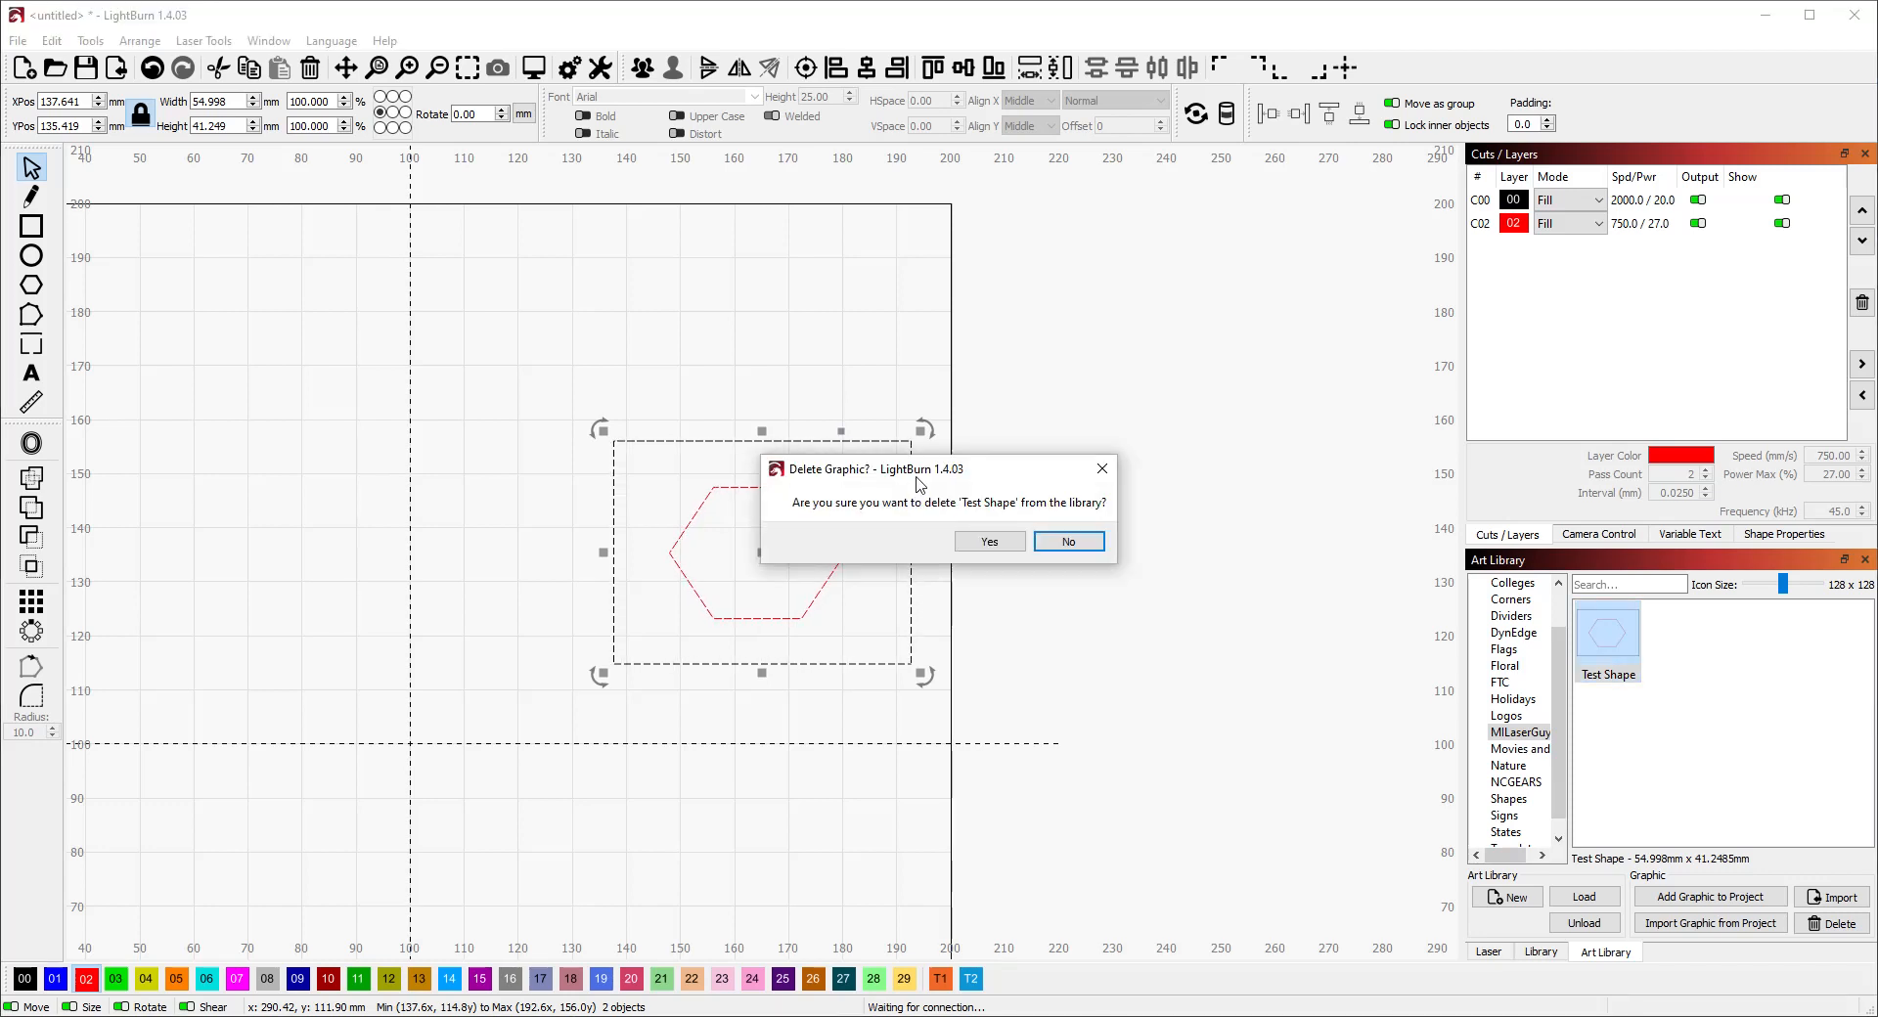
{"action": "left_click", "coordinate": [1064, 543]}
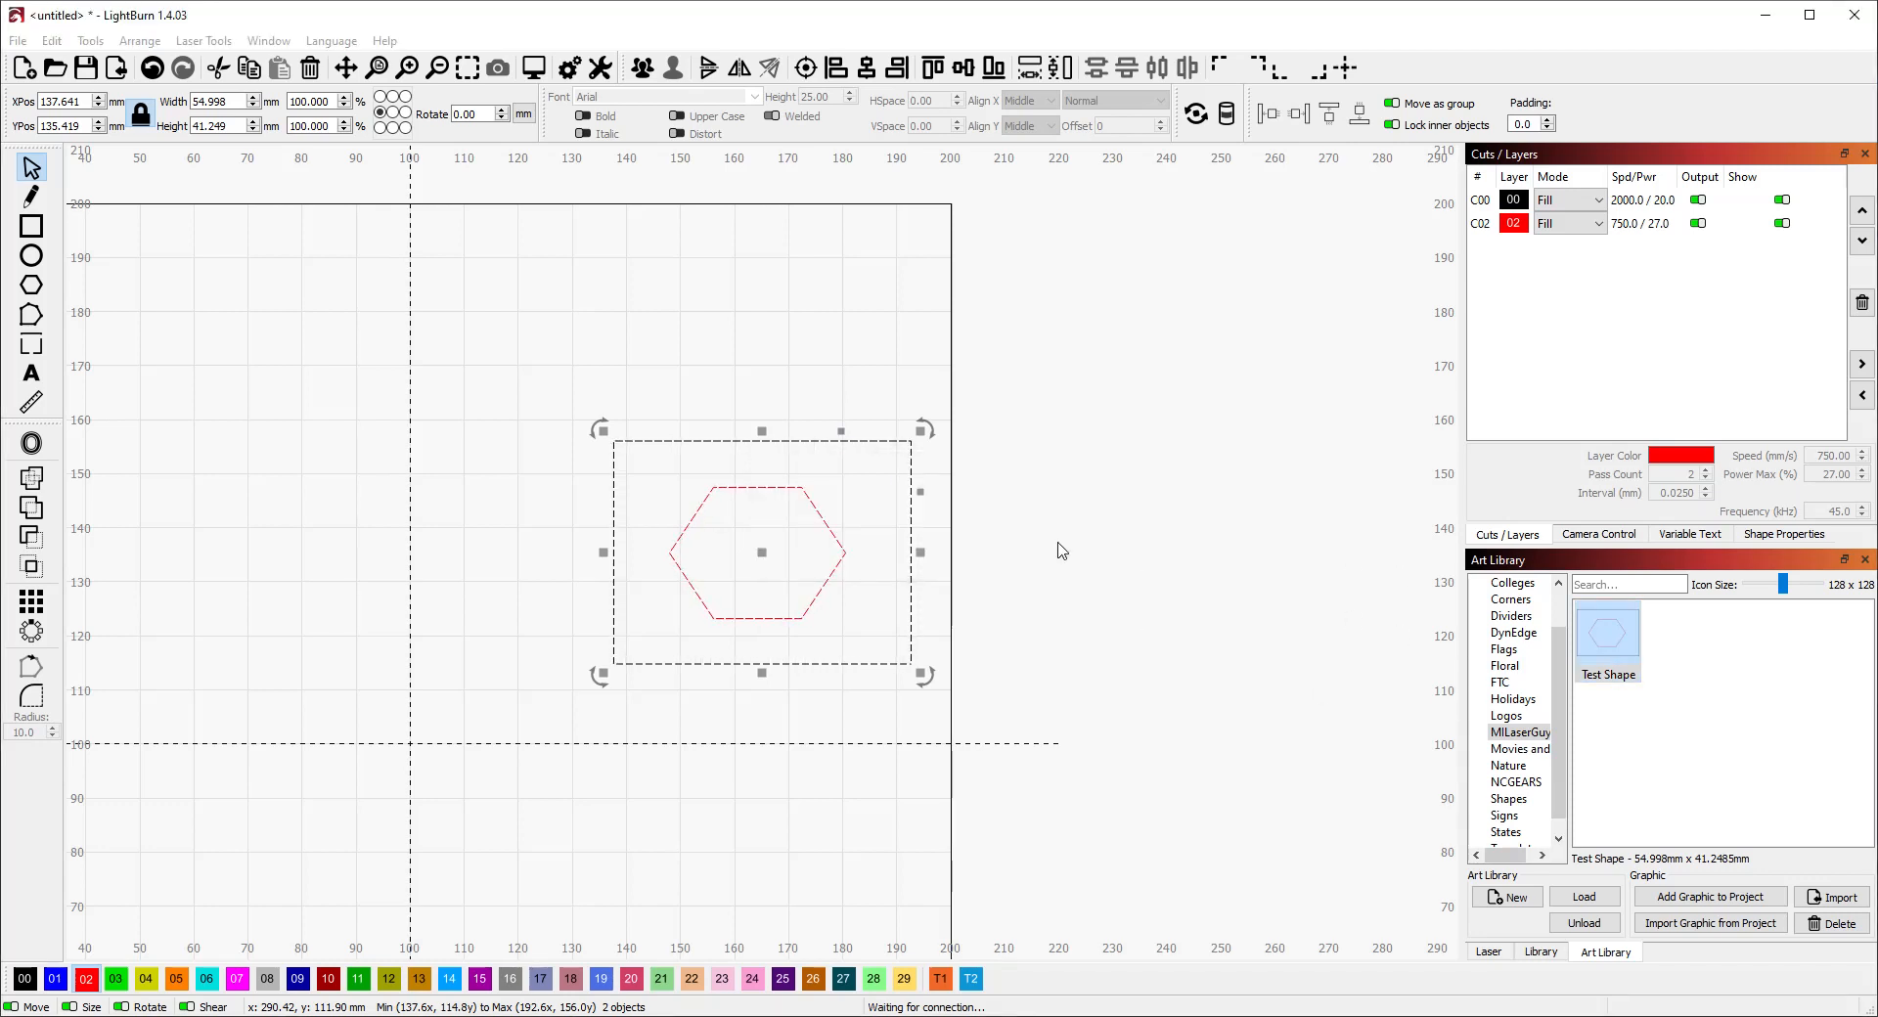
{"action": "left_click", "coordinate": [528, 411]}
{"action": "left_click_drag", "start_coordinate": [551, 428], "coordinate": [930, 704]}
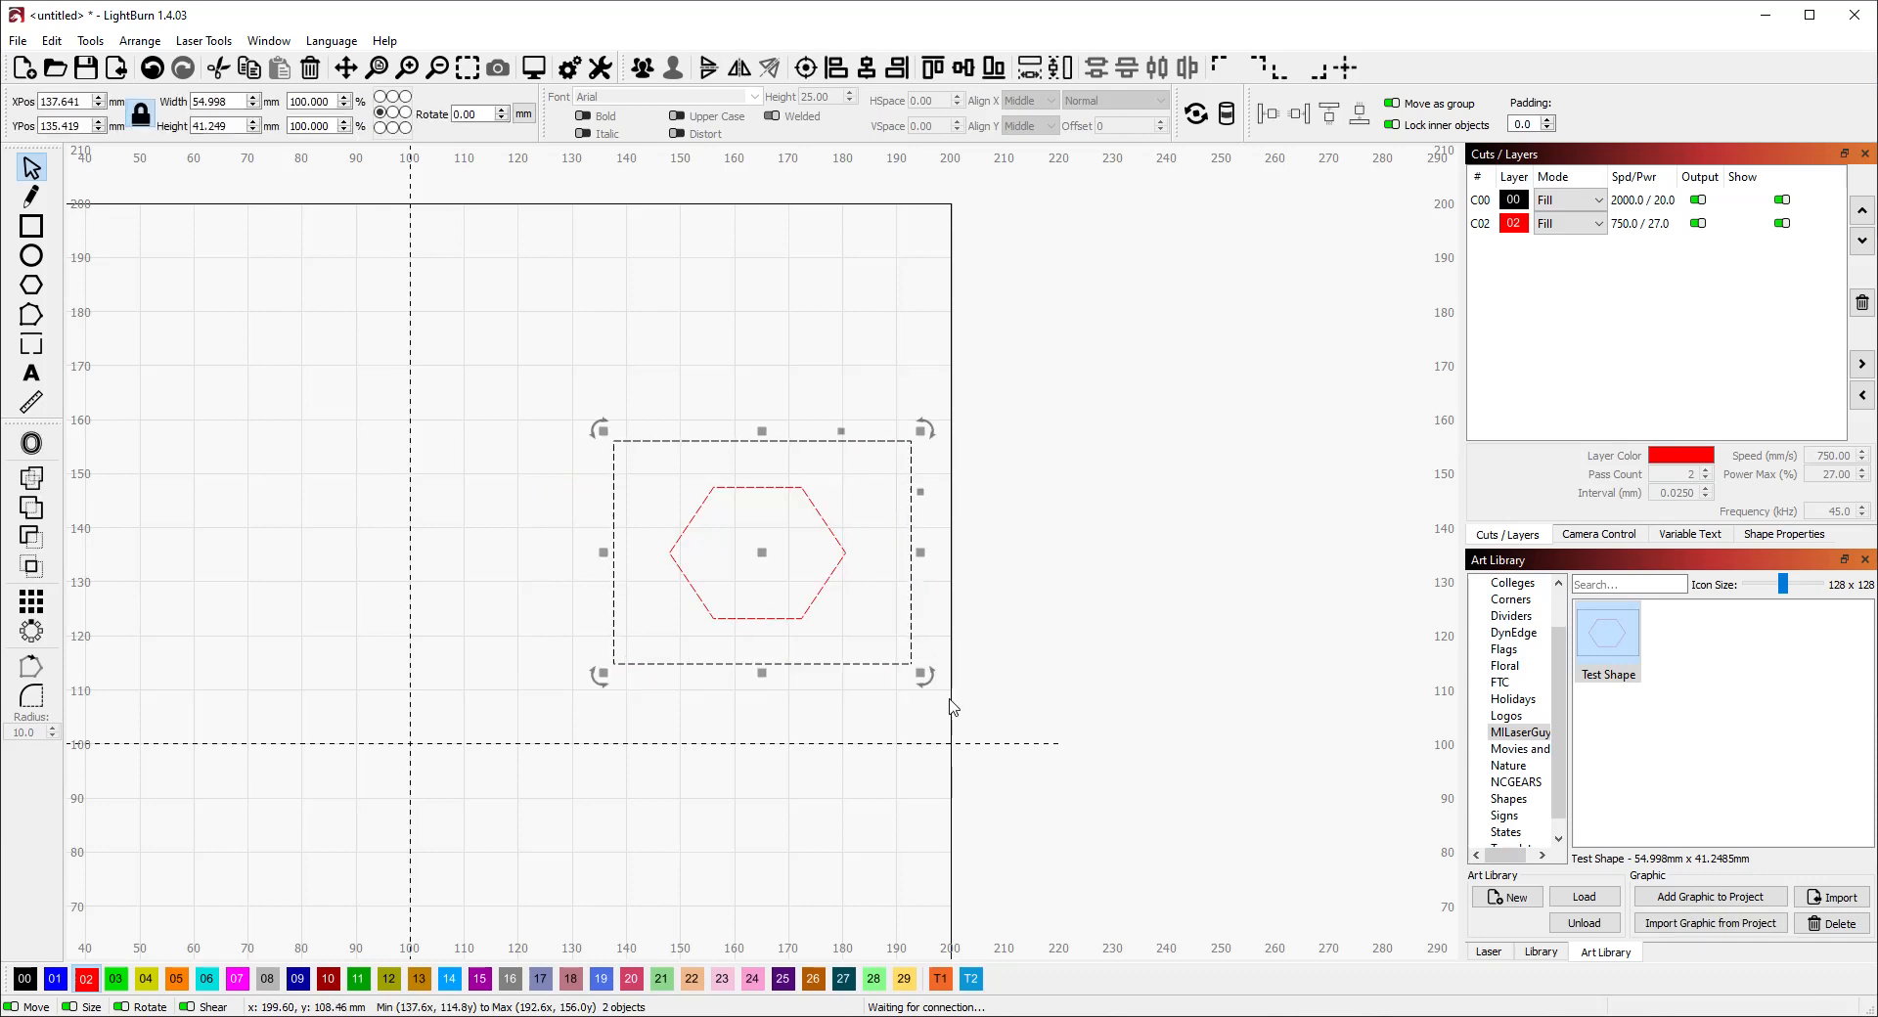
{"action": "key", "text": "Delete"}
Step: Place Test Shape from the library at about X 120, Y 144 mm in the work area and delete that copy
{"action": "left_click_drag", "start_coordinate": [1609, 646], "coordinate": [267, 499]}
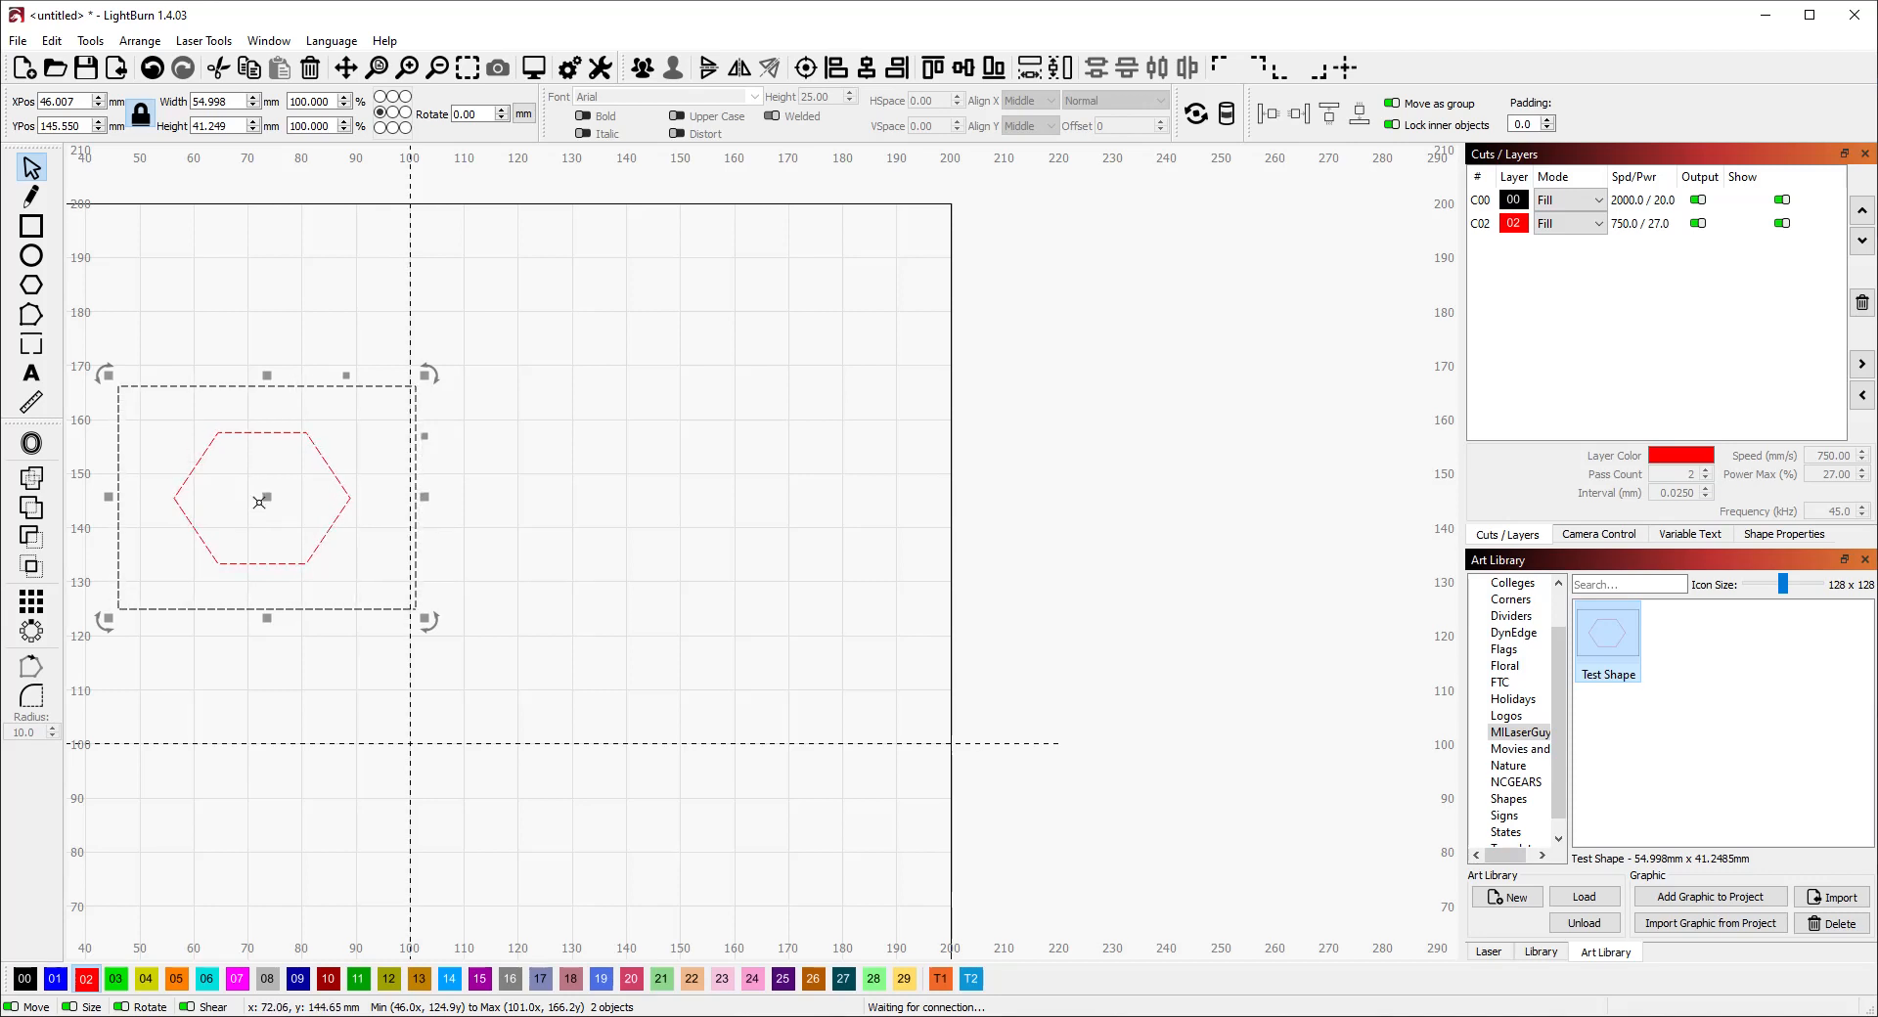
{"action": "left_click_drag", "start_coordinate": [266, 494], "coordinate": [673, 503]}
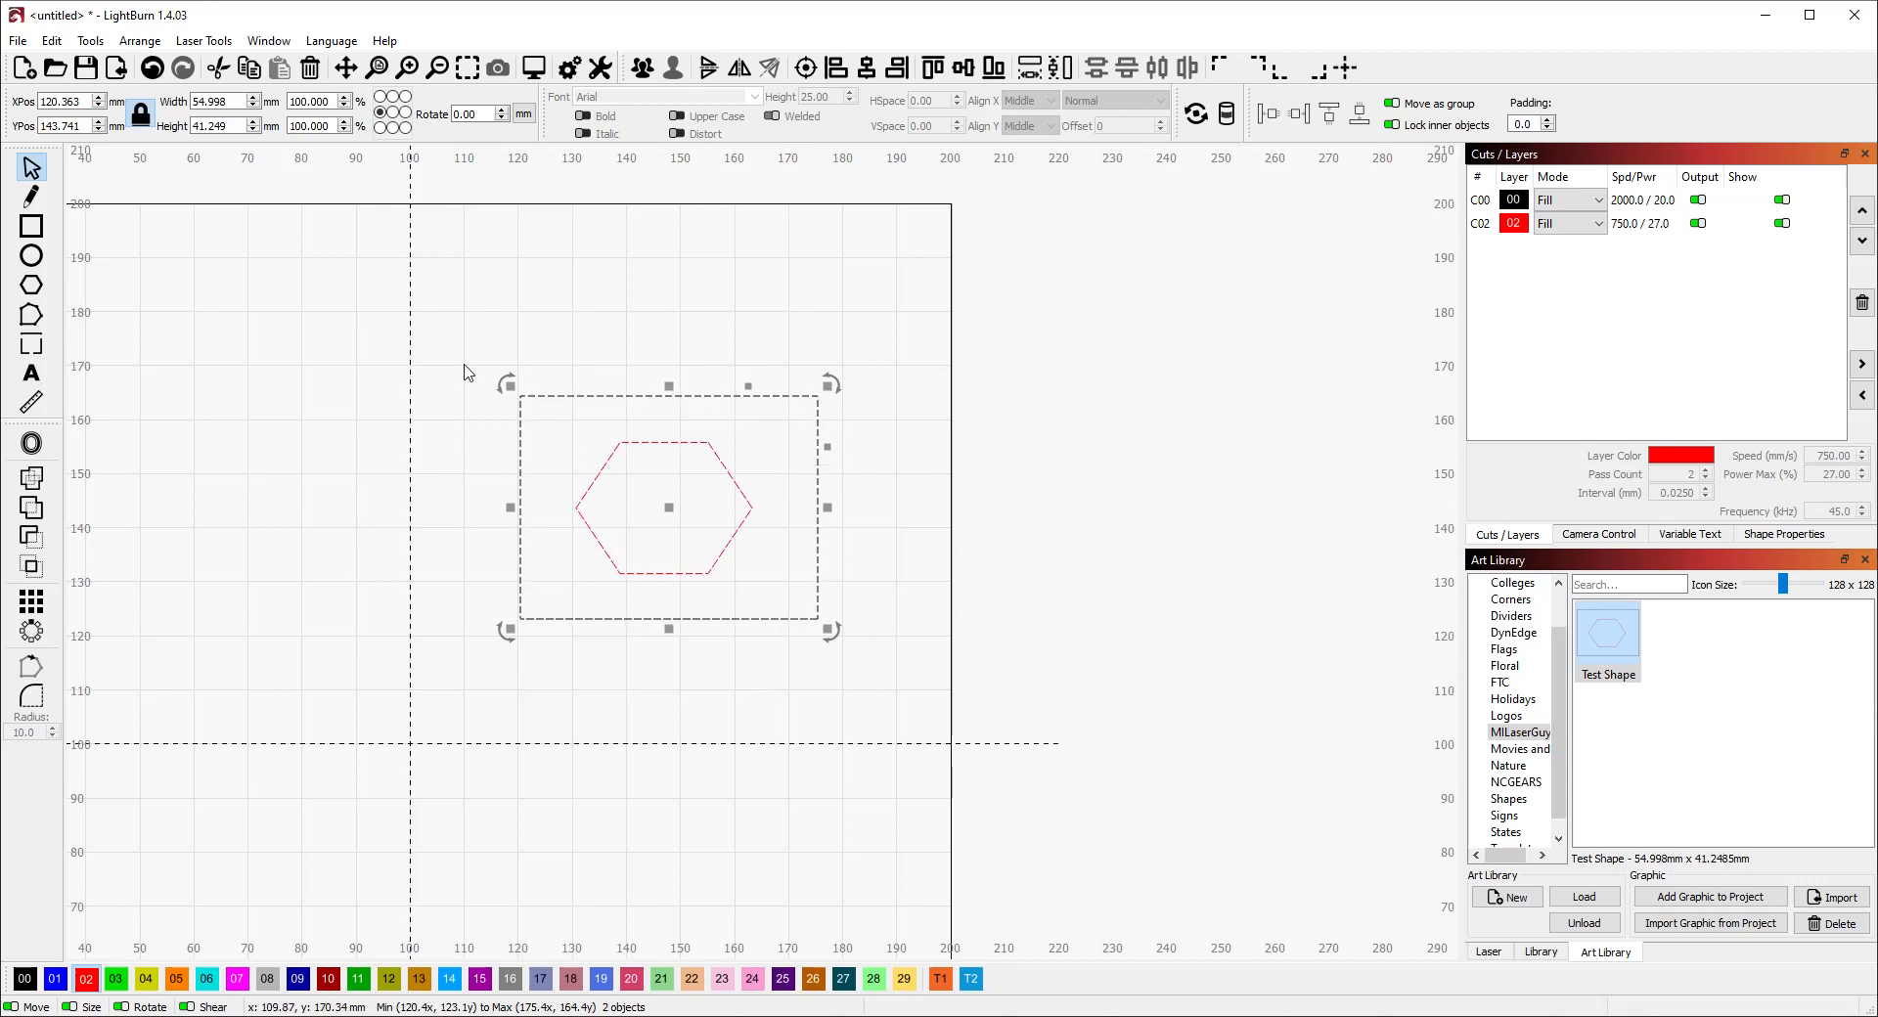
{"action": "left_click_drag", "start_coordinate": [460, 323], "coordinate": [890, 691]}
{"action": "key", "text": "Delete"}
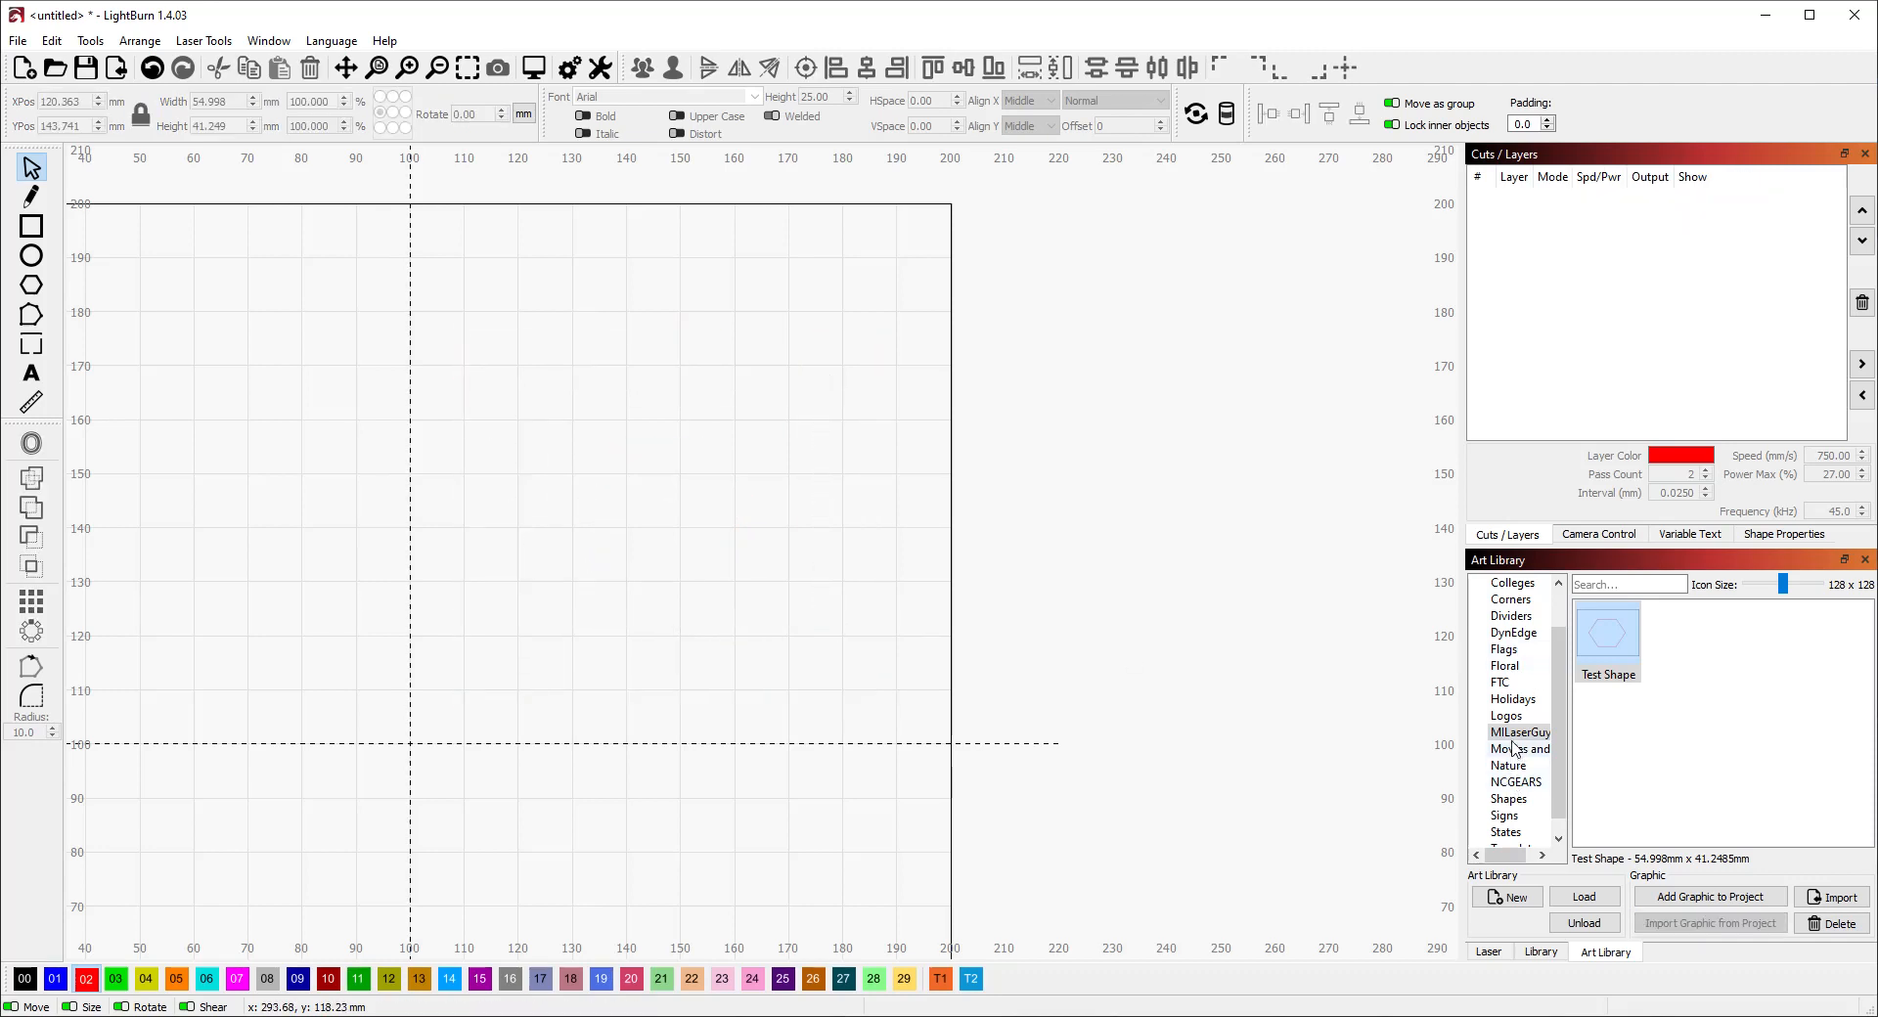
Step: Place Brookside Logo v2 Single Color from the Brookside library in the upper right of the work area and delete it
{"action": "scroll", "coordinate": [1514, 734], "scroll_direction": "up", "scroll_amount": 1}
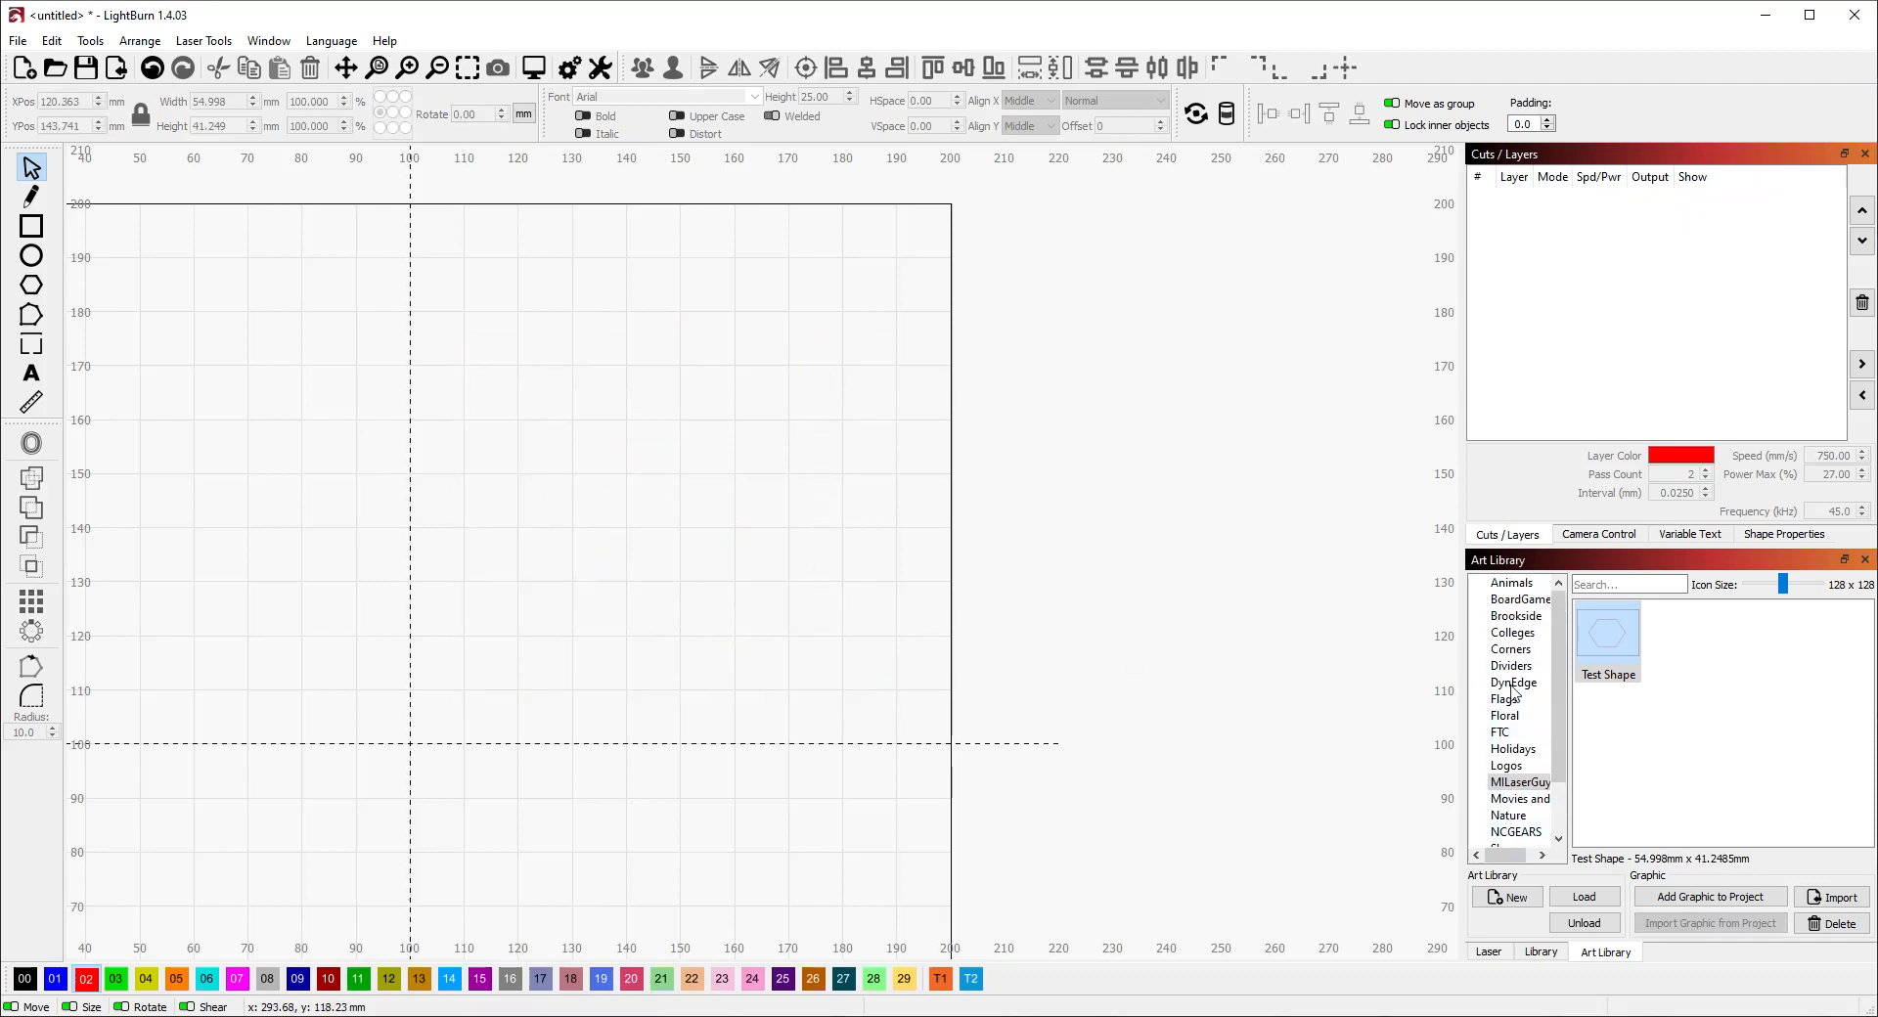
{"action": "left_click", "coordinate": [1510, 618]}
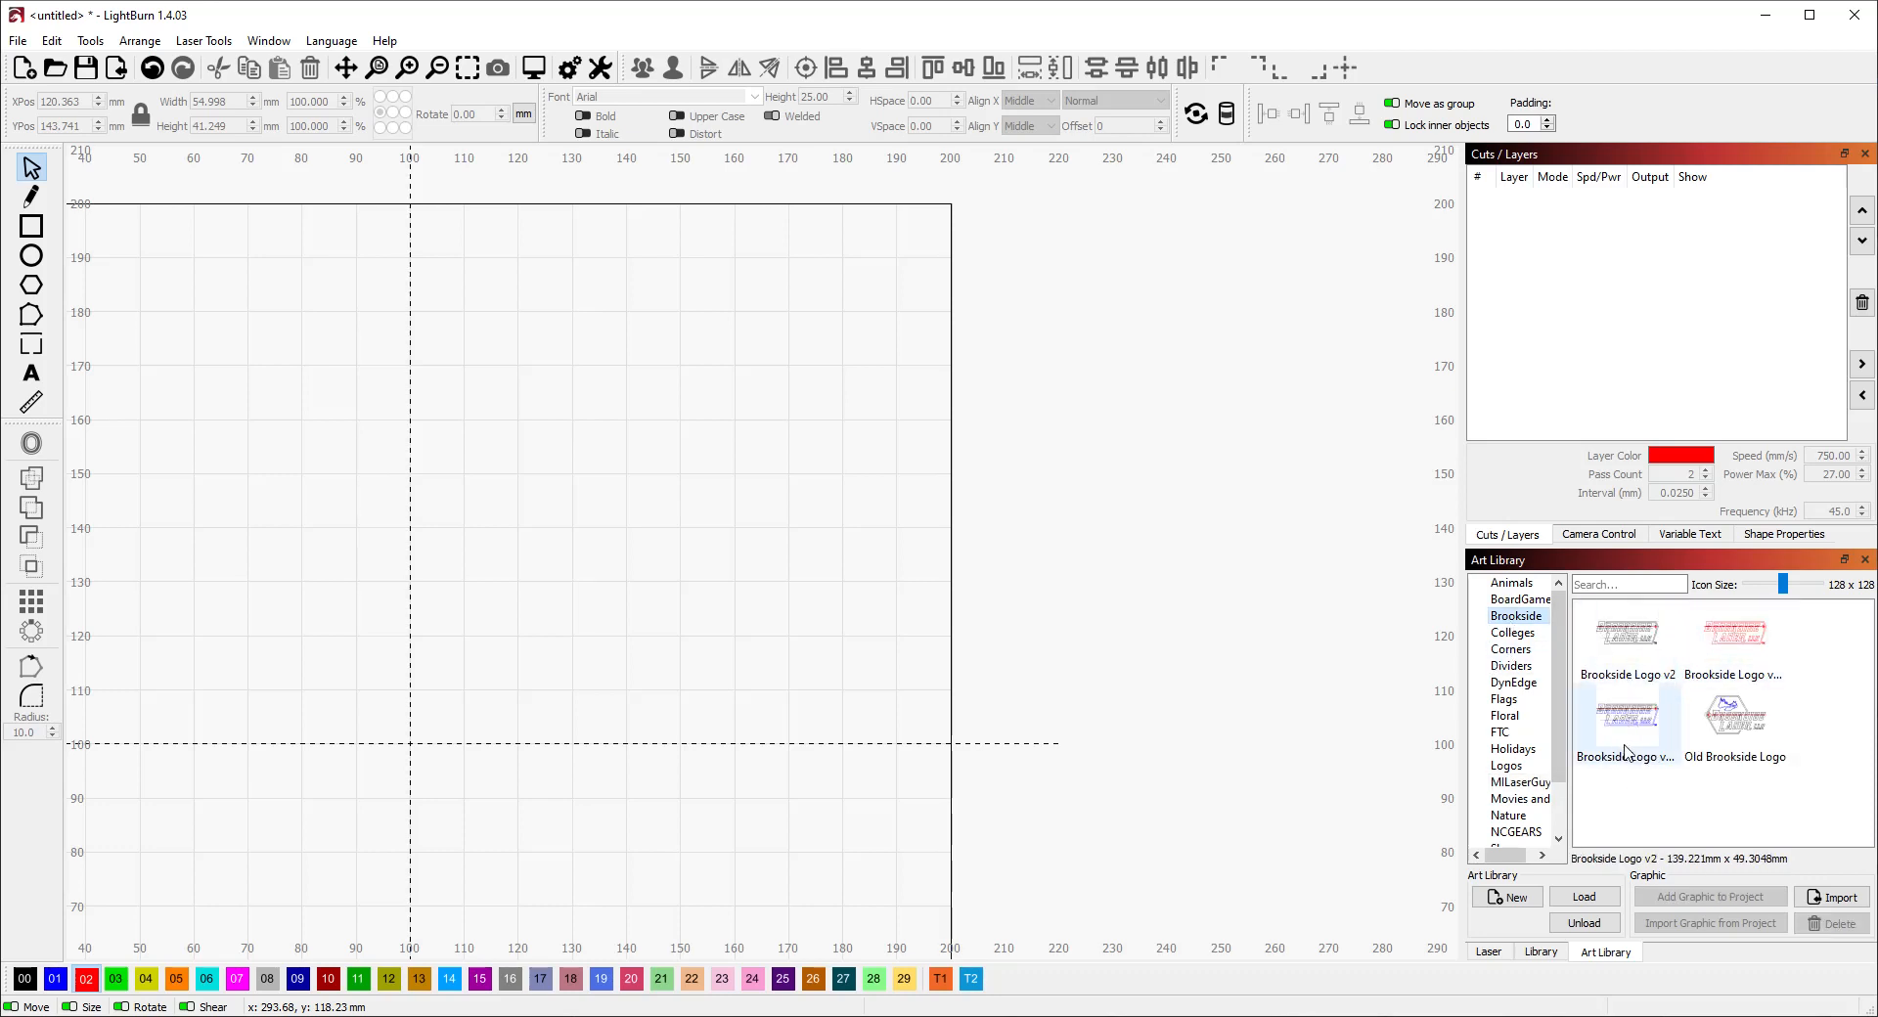
{"action": "left_click", "coordinate": [1738, 646]}
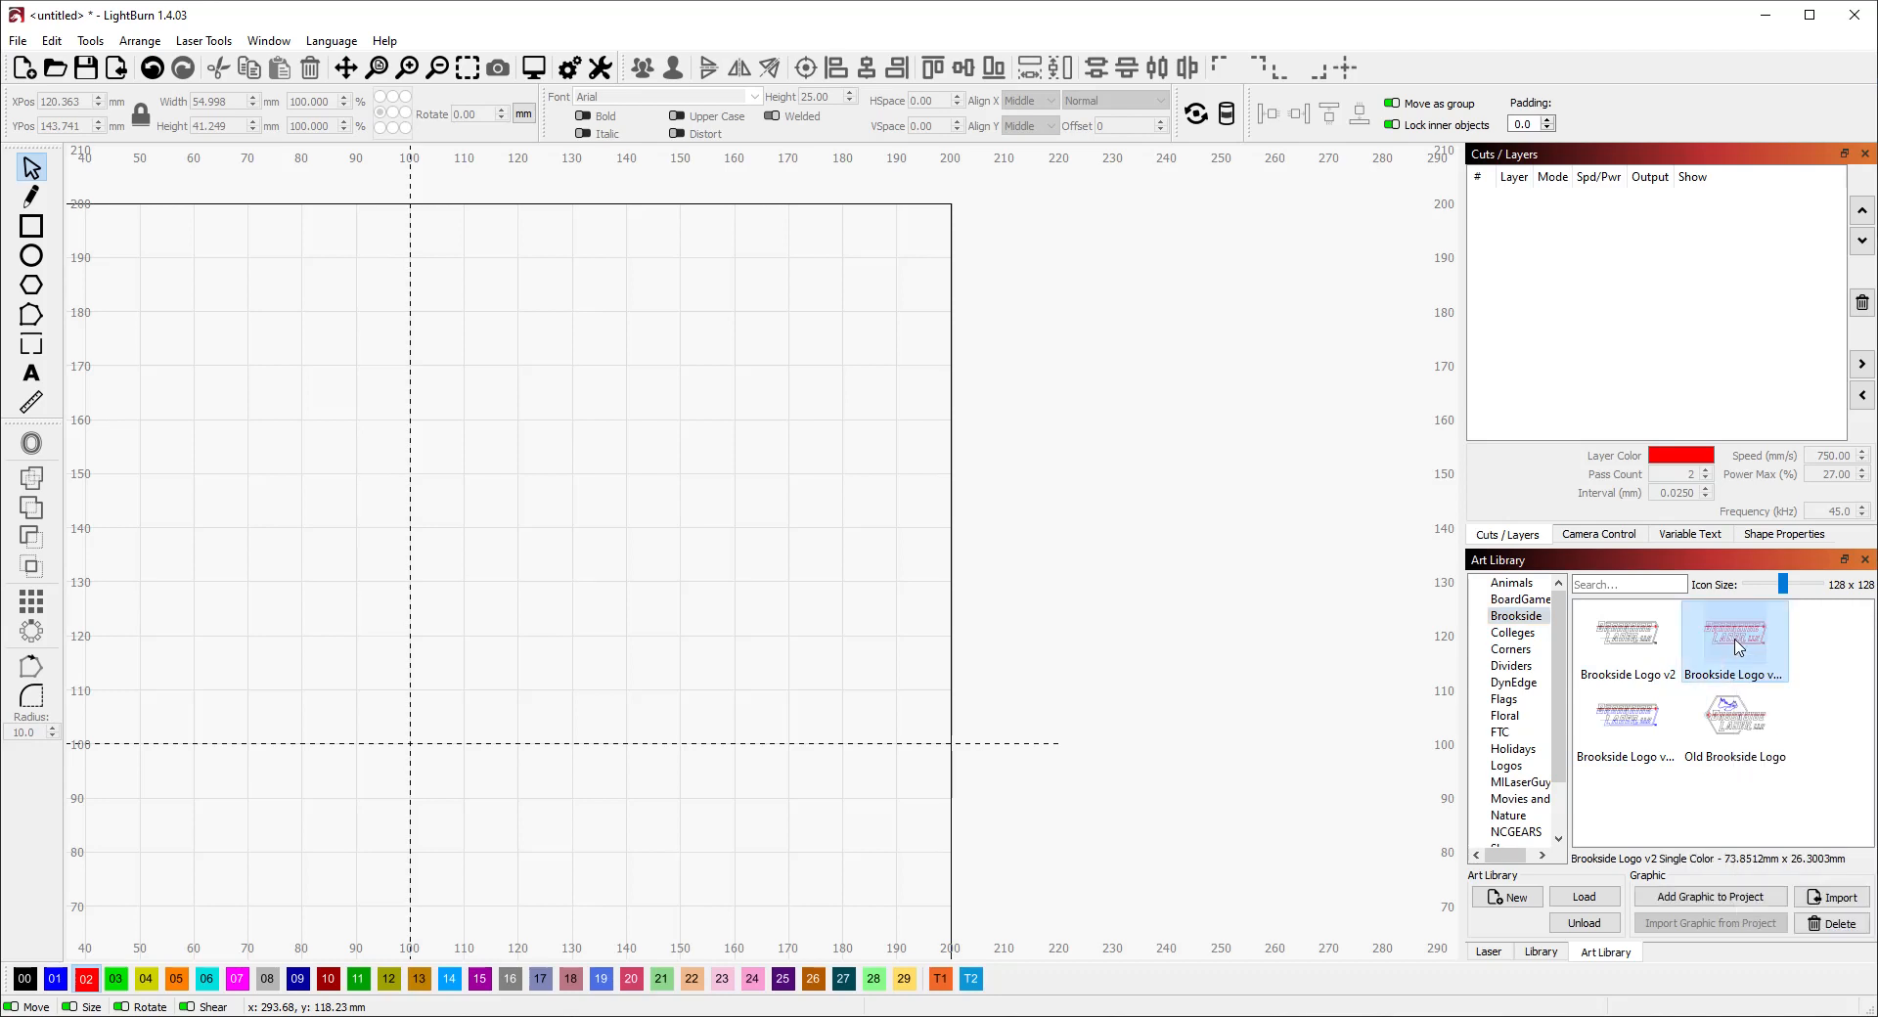
{"action": "left_click_drag", "start_coordinate": [1742, 641], "coordinate": [761, 569]}
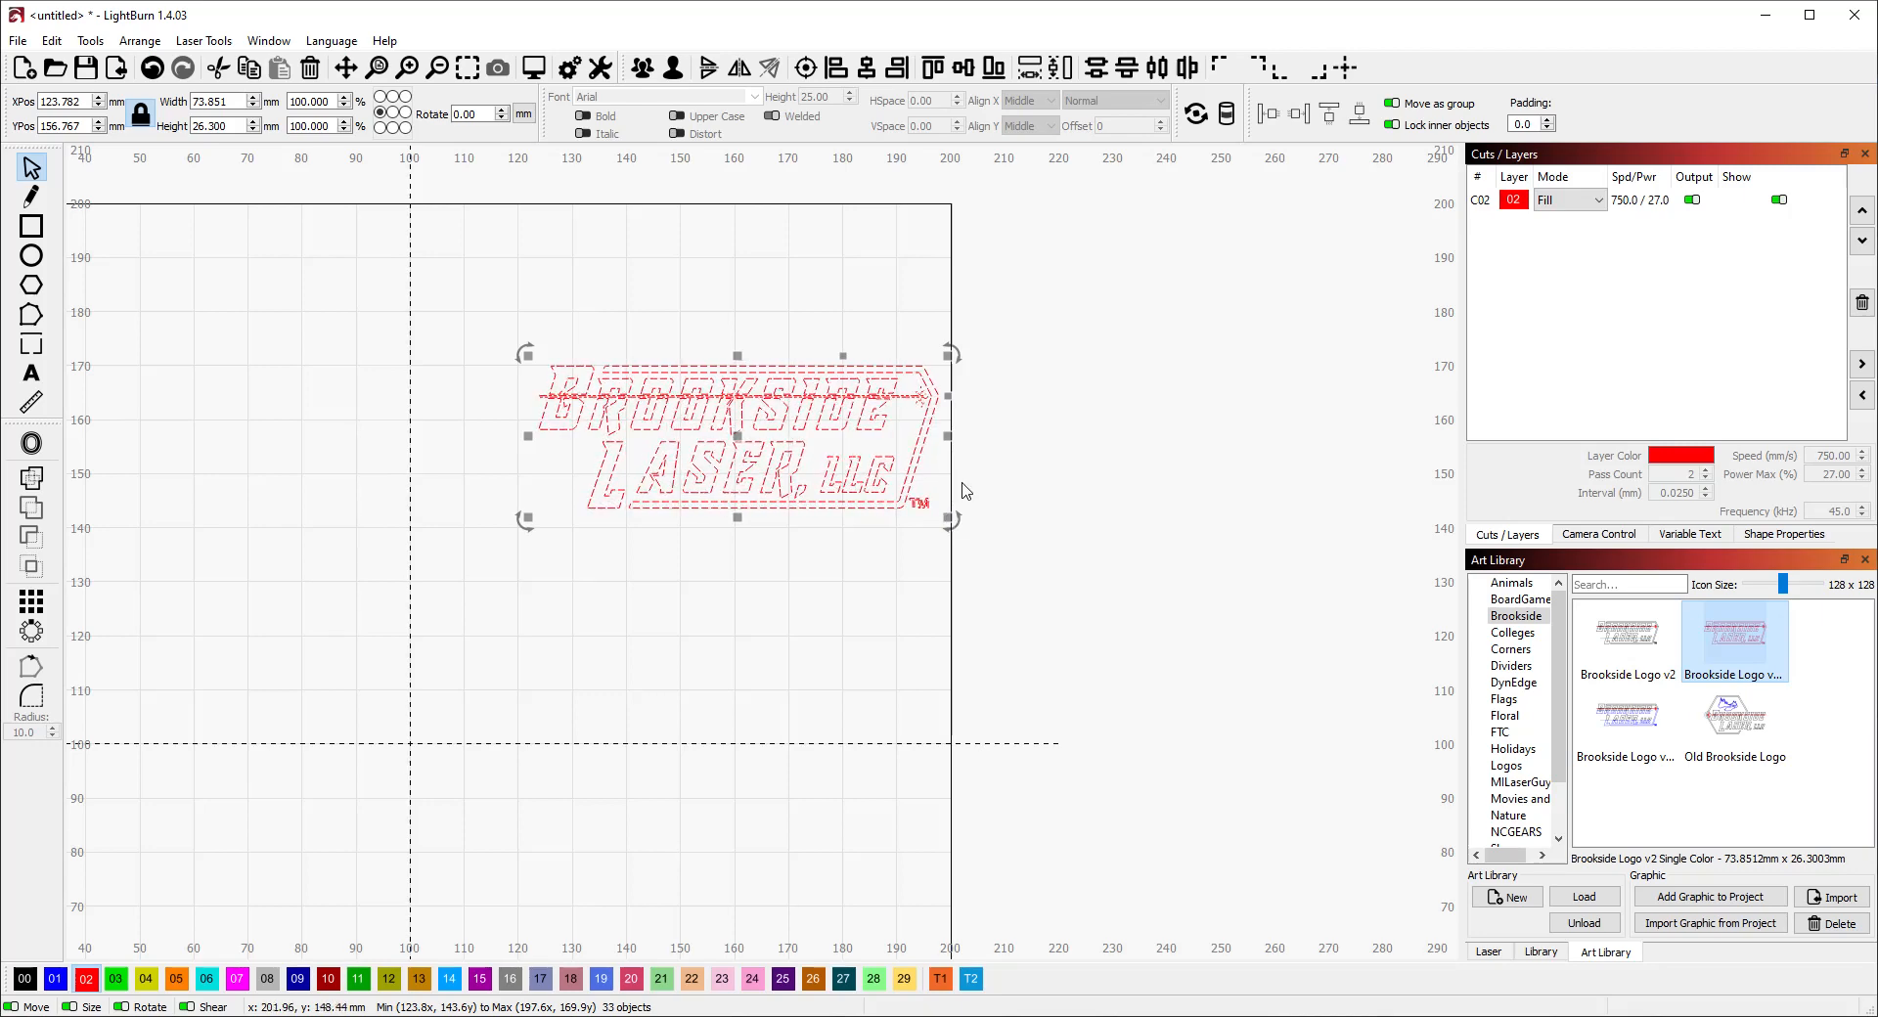
{"action": "key", "text": "Delete"}
{"action": "left_click", "coordinate": [1121, 545]}
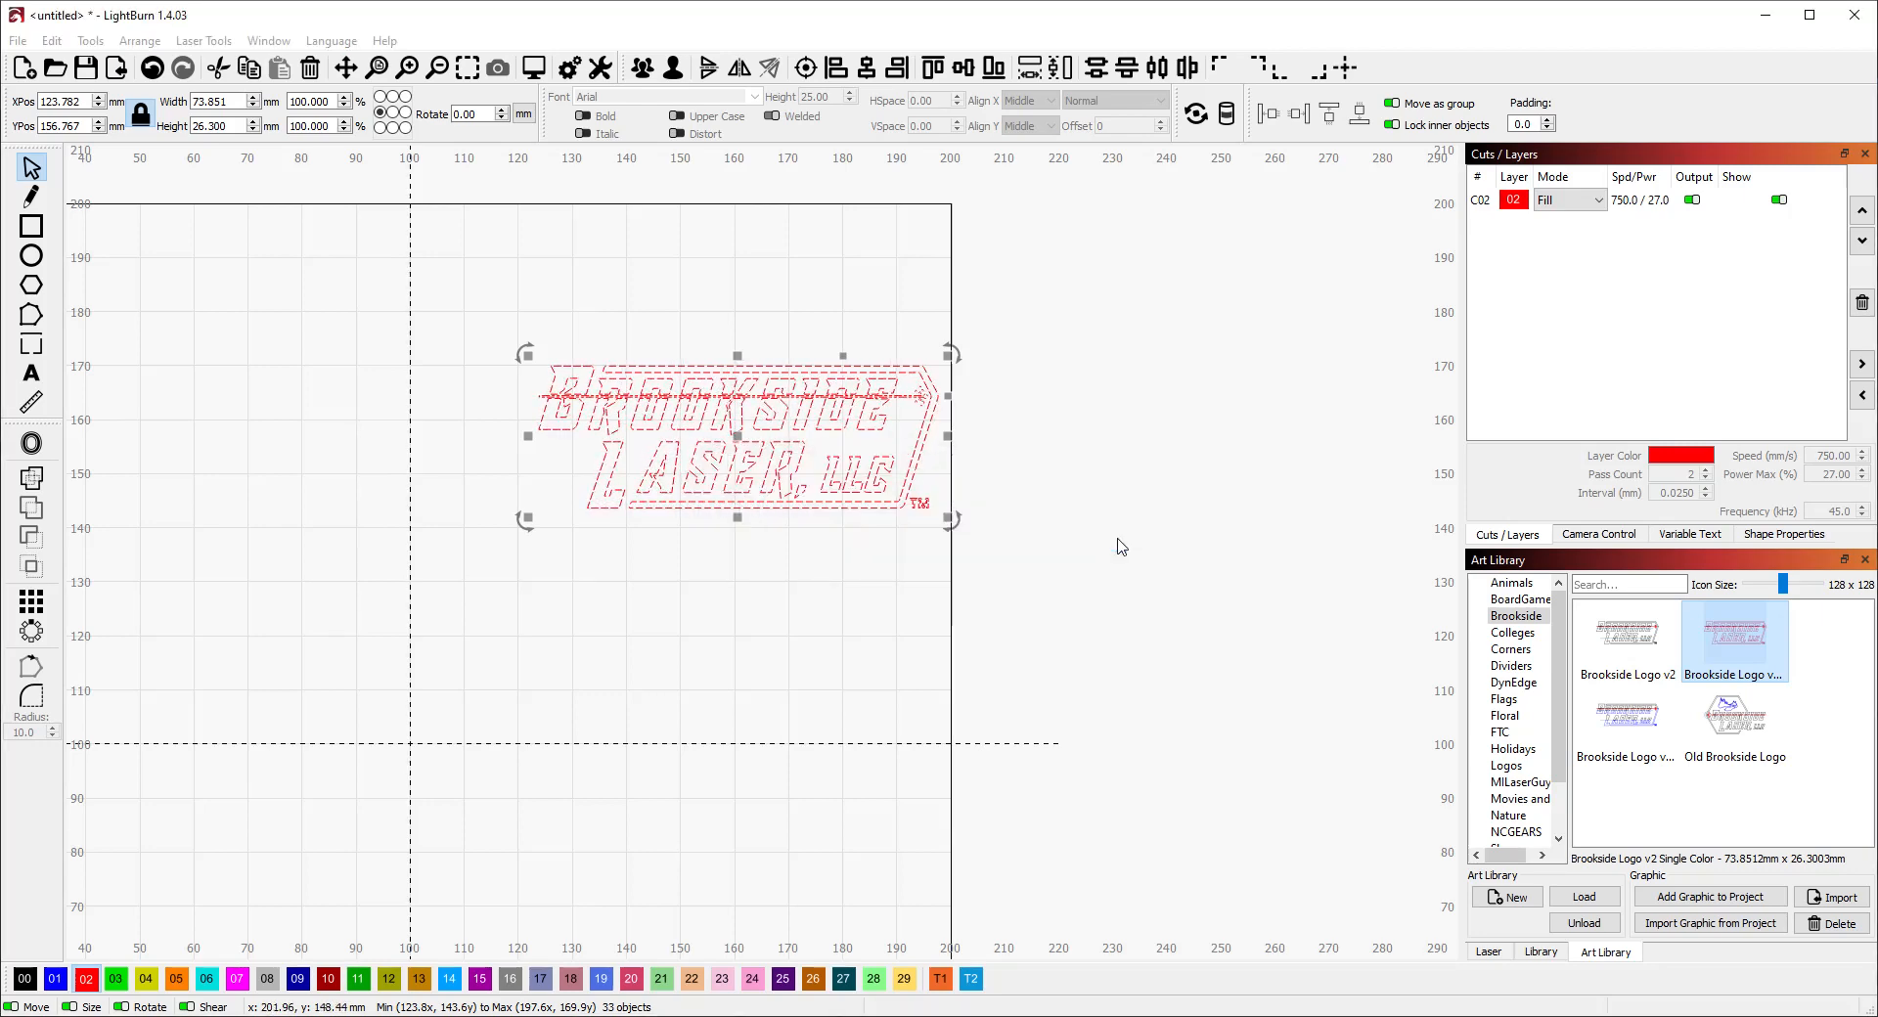
{"action": "left_click", "coordinate": [1208, 657]}
{"action": "left_click_drag", "start_coordinate": [445, 256], "coordinate": [1102, 589]}
{"action": "key", "text": "Delete"}
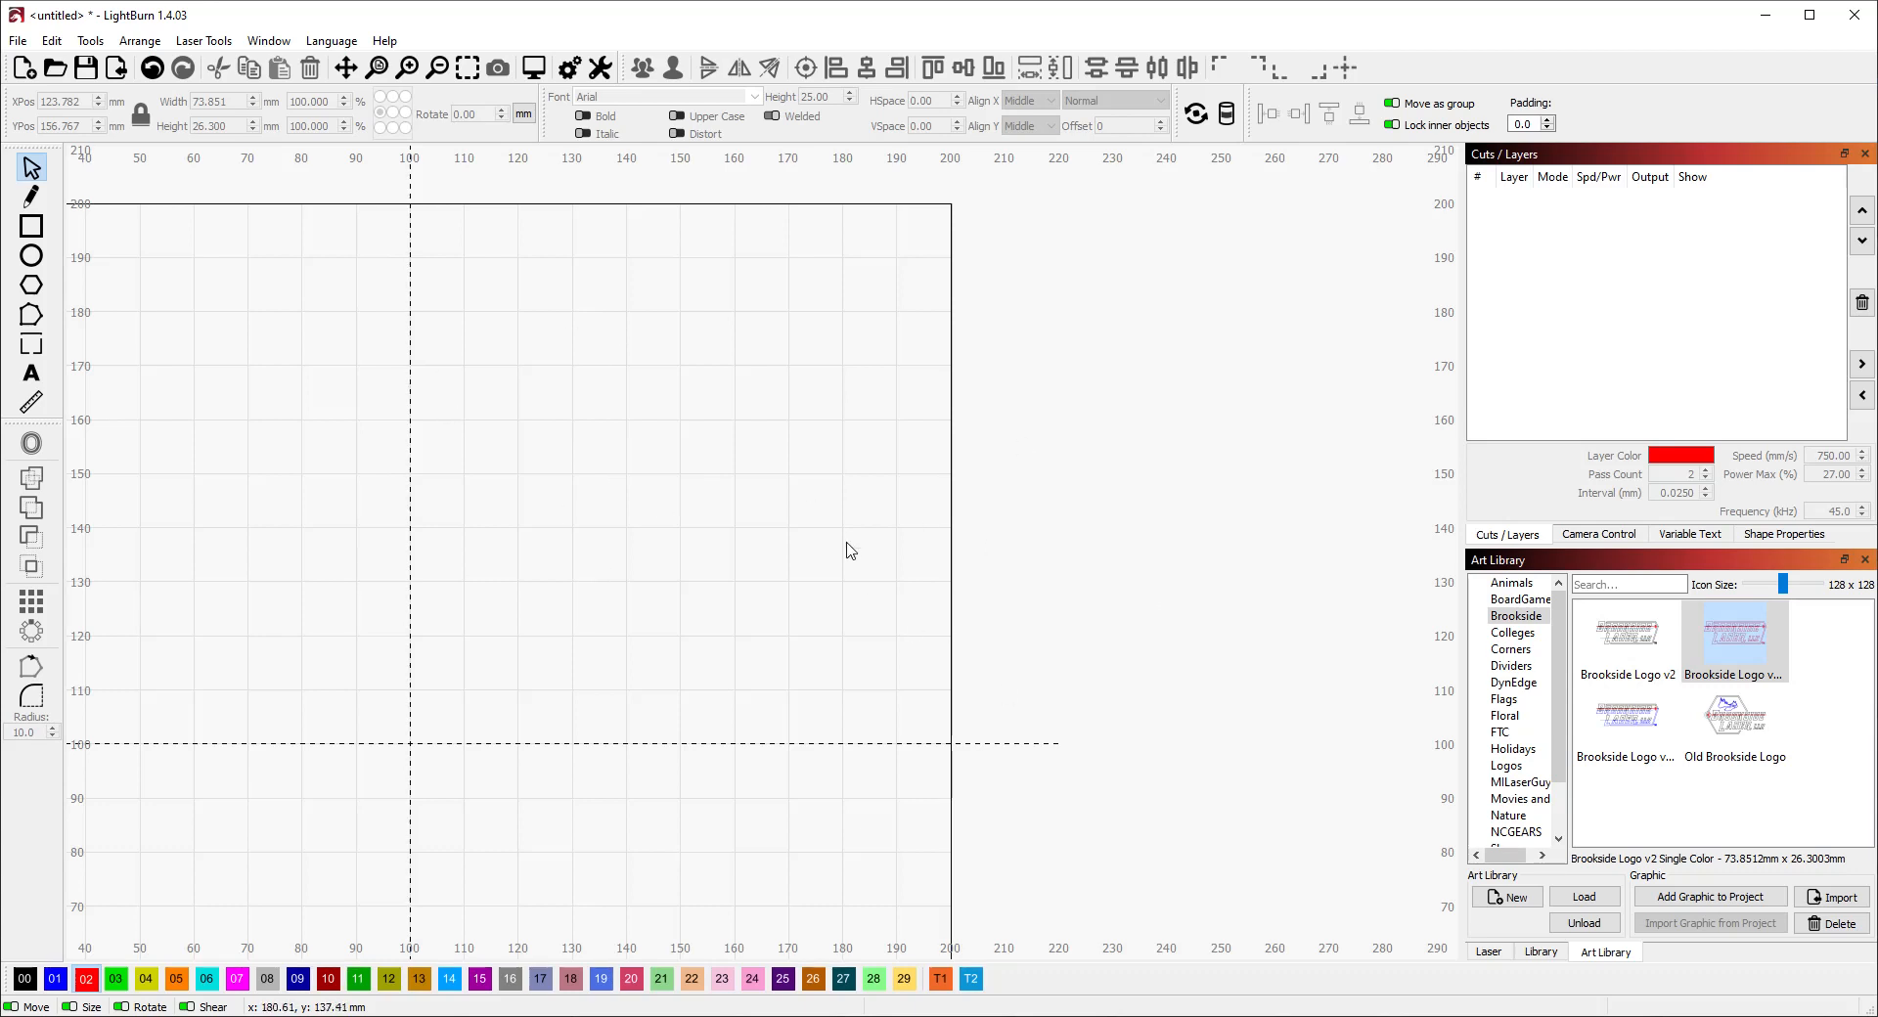
Step: Preview the Old Brookside Logo graphic in the Brookside library
{"action": "left_click", "coordinate": [1733, 725]}
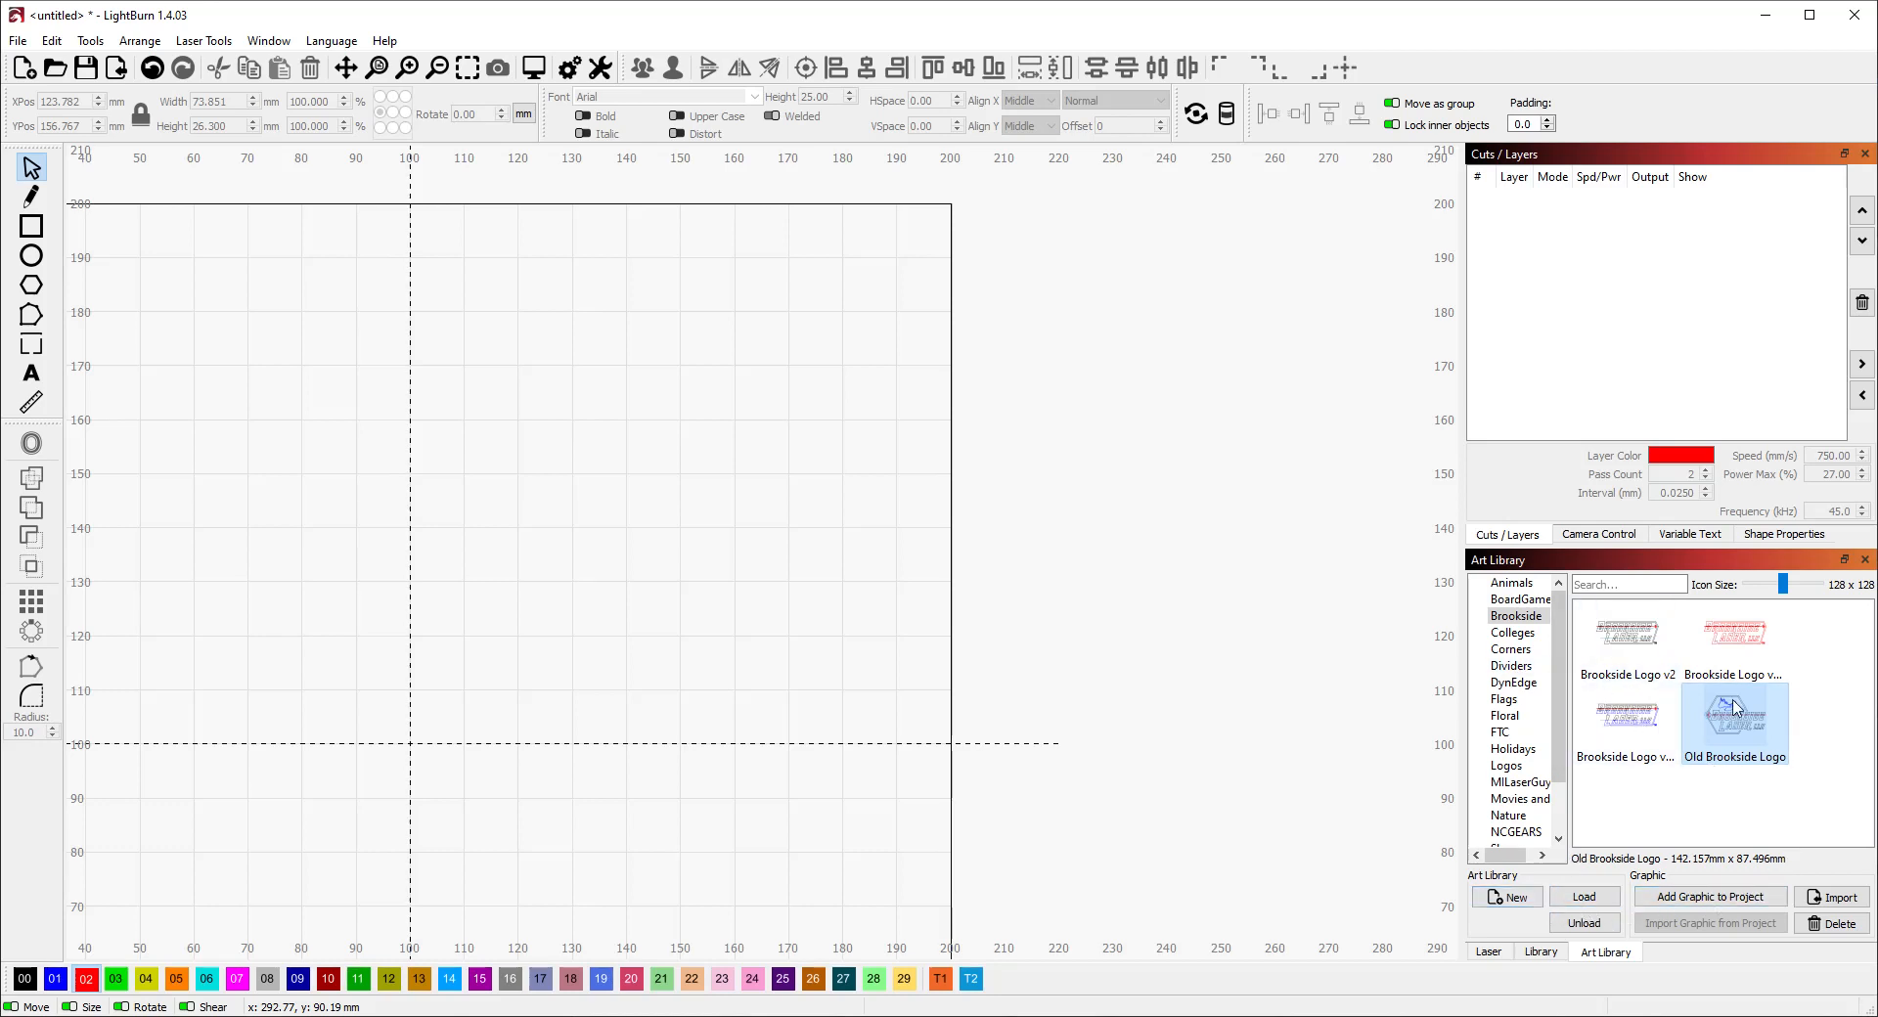
{"action": "mouse_move", "coordinate": [1684, 697]}
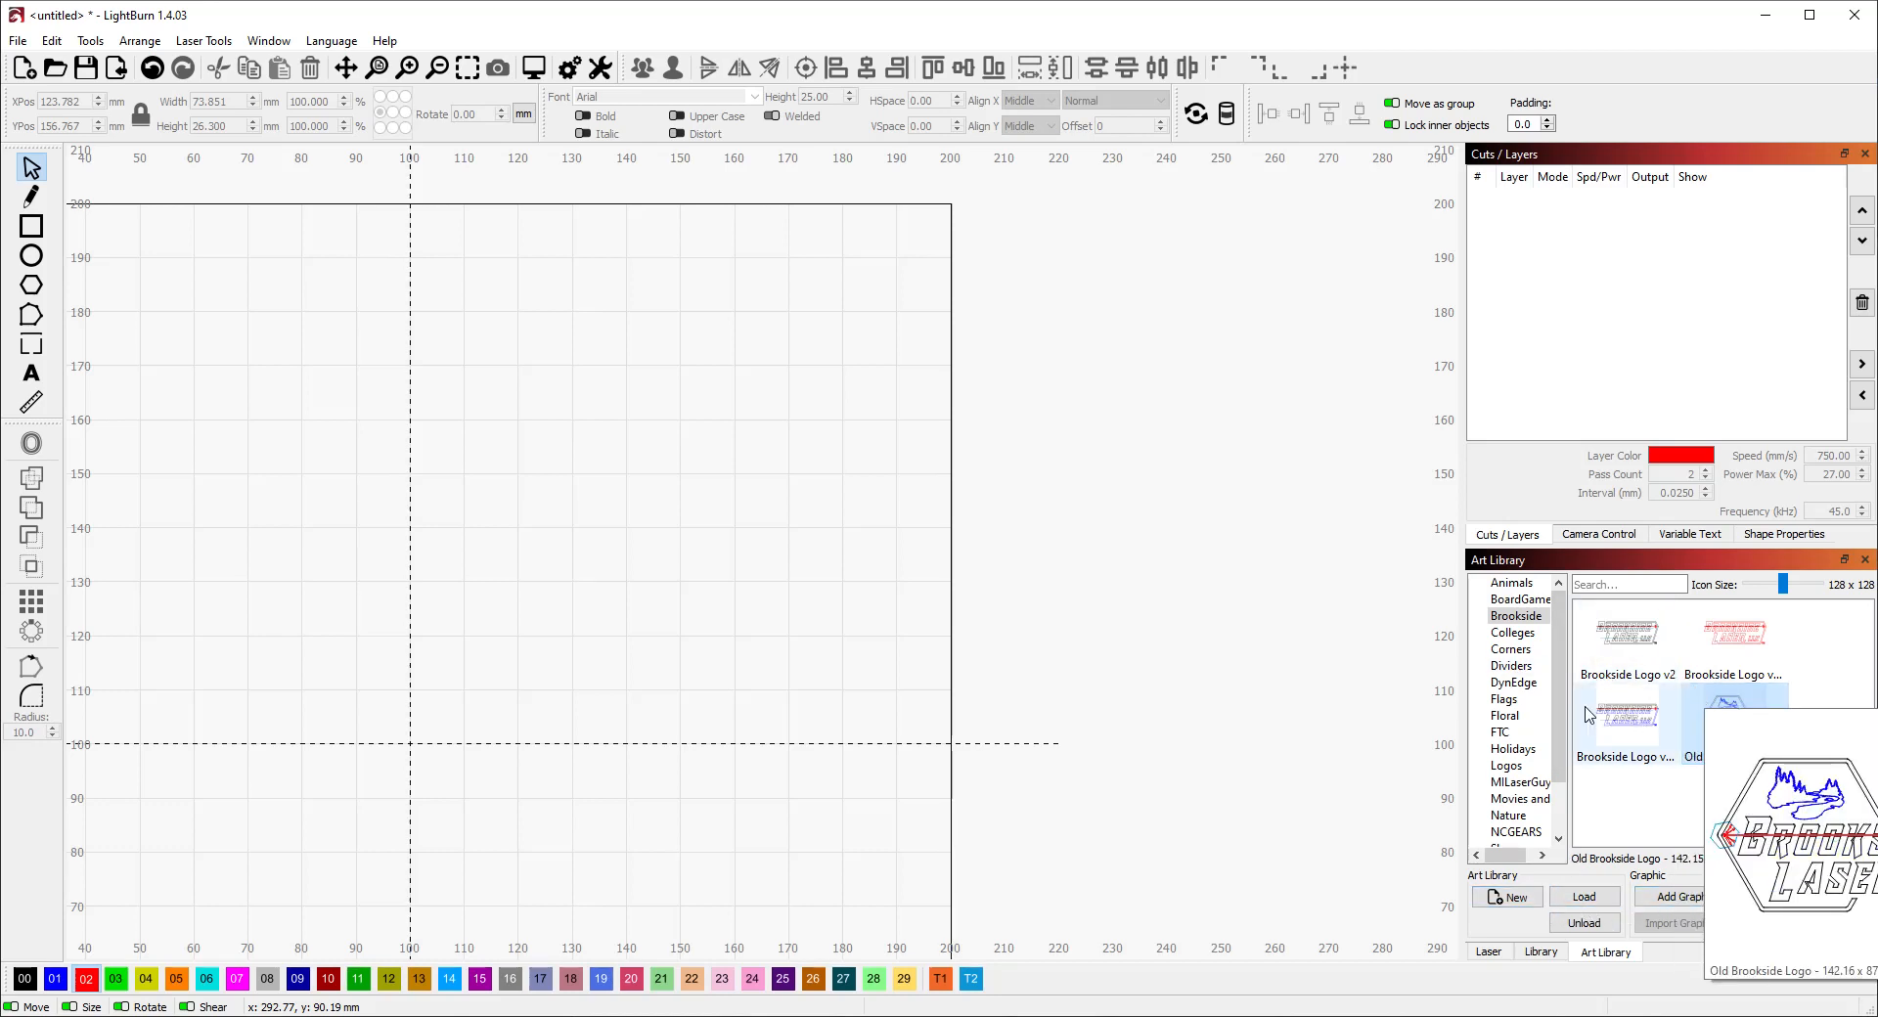